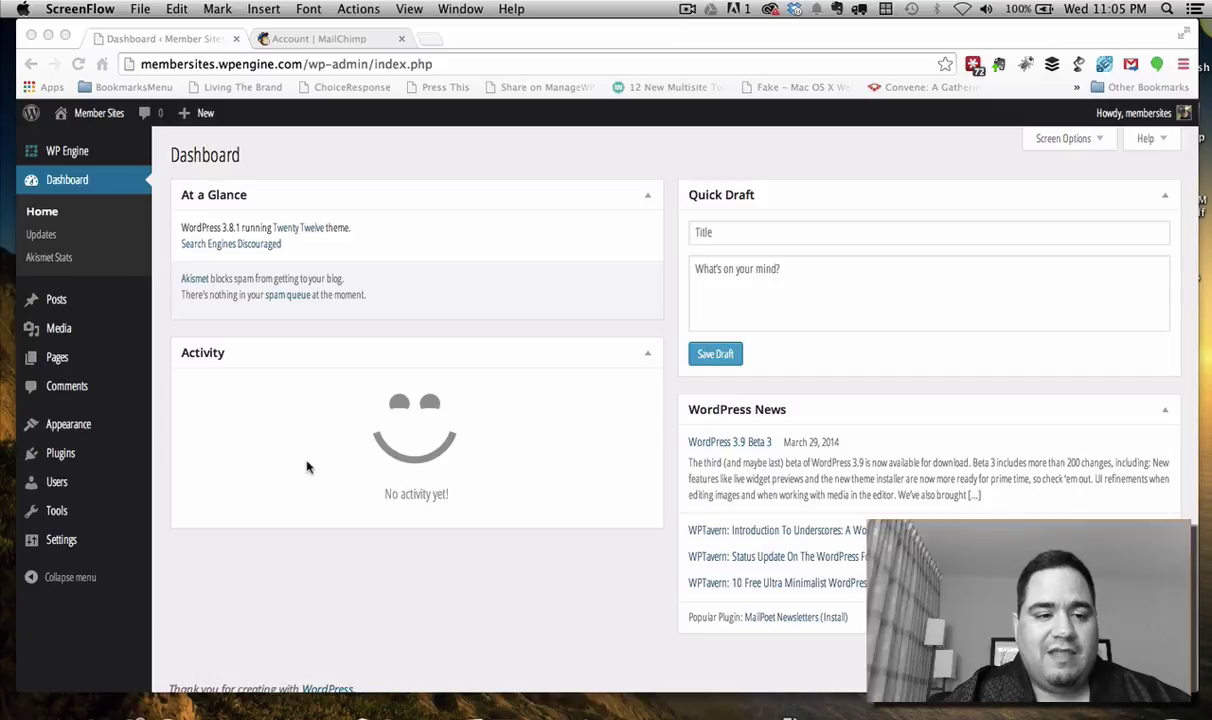
# Open the upload page for adding a new plugin in .zip format
pyautogui.click(60, 455)
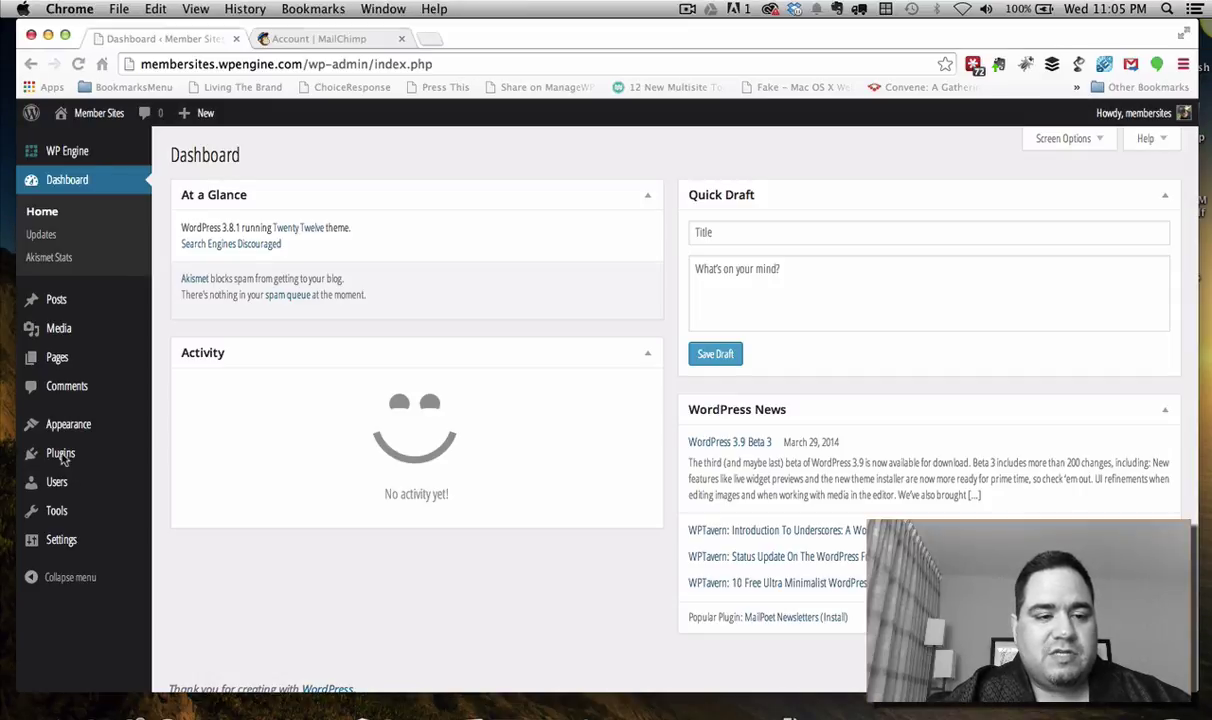
pyautogui.click(64, 457)
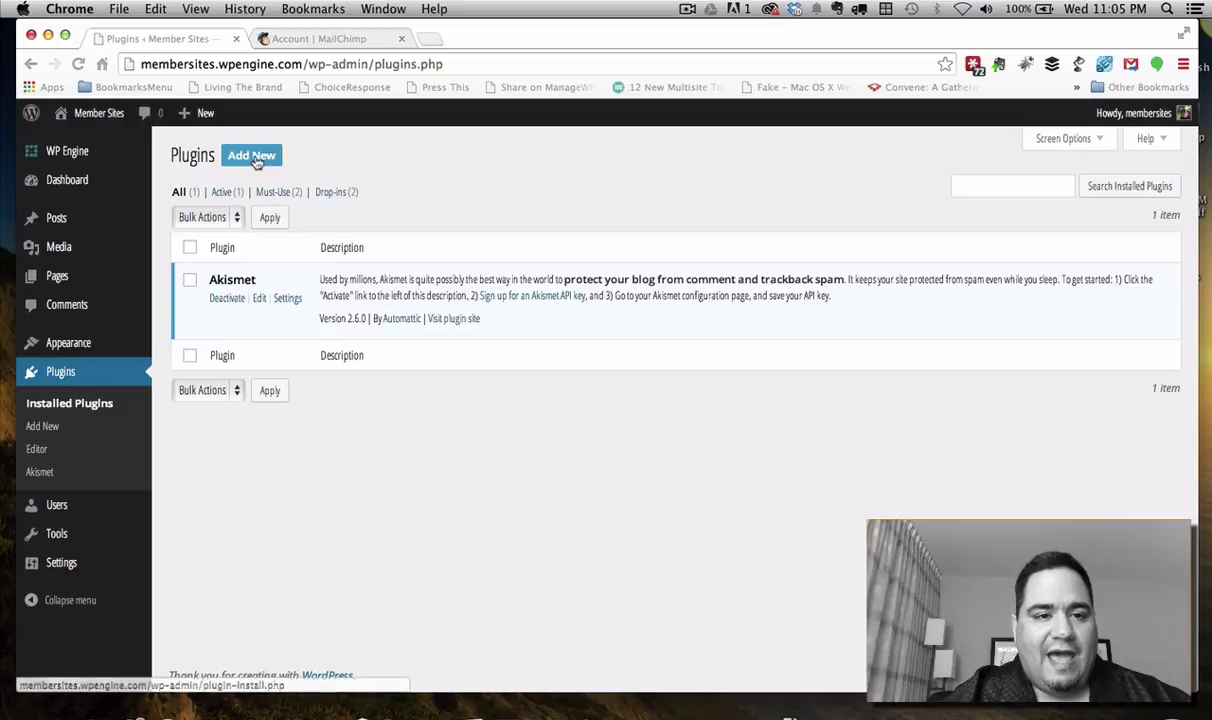
pyautogui.click(254, 158)
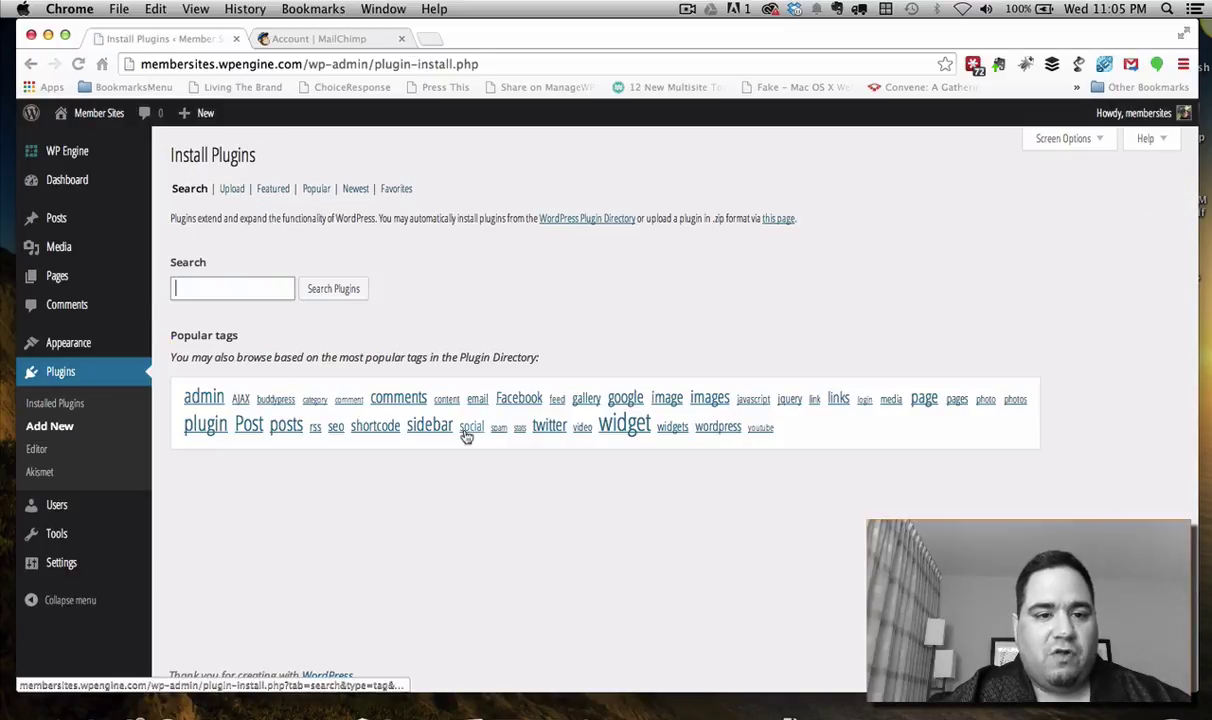
pyautogui.click(231, 188)
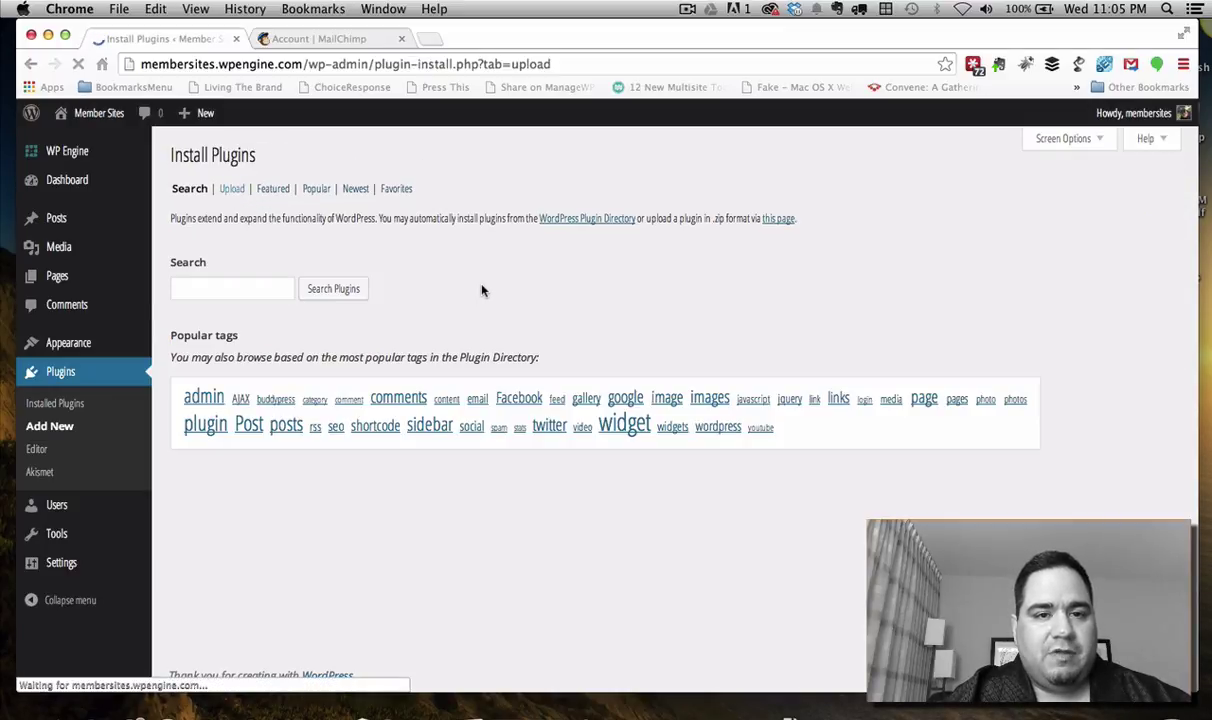
# Install ithemes-exchange (1).zip from the Downloads folder, skipping the restore point, and activate the plugin
pyautogui.click(221, 285)
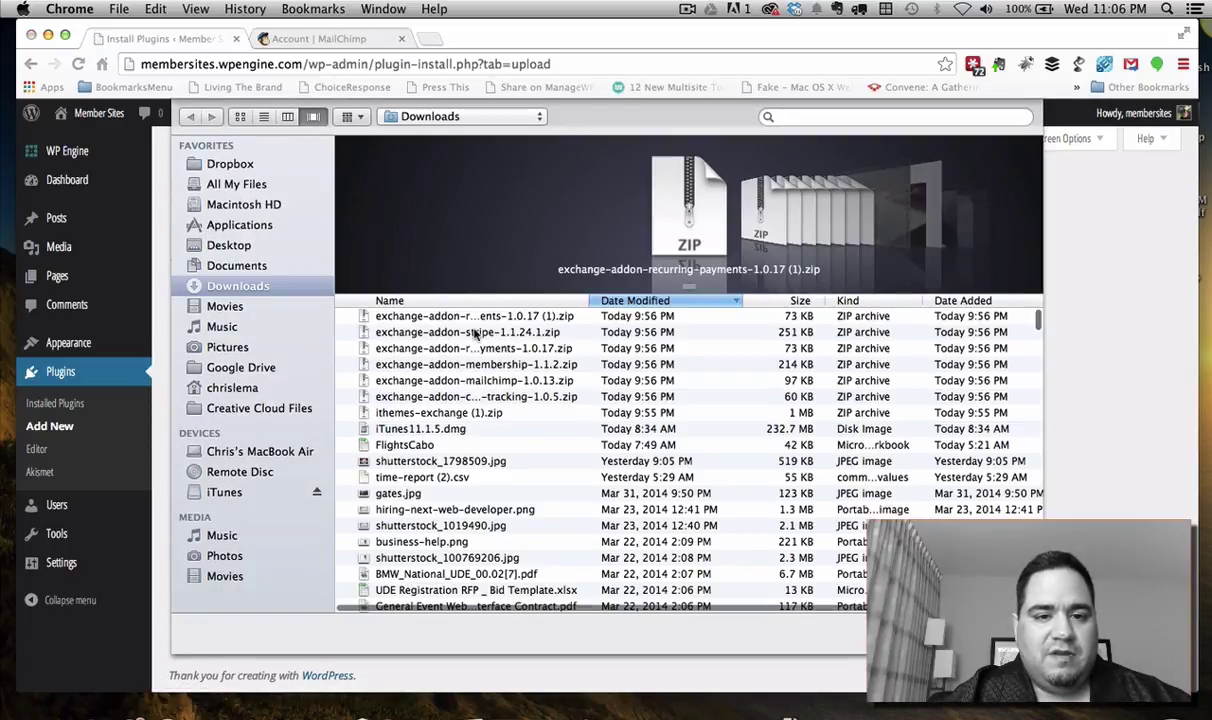
pyautogui.moveTo(590, 300); pyautogui.dragTo(711, 304)
pyautogui.click(440, 414)
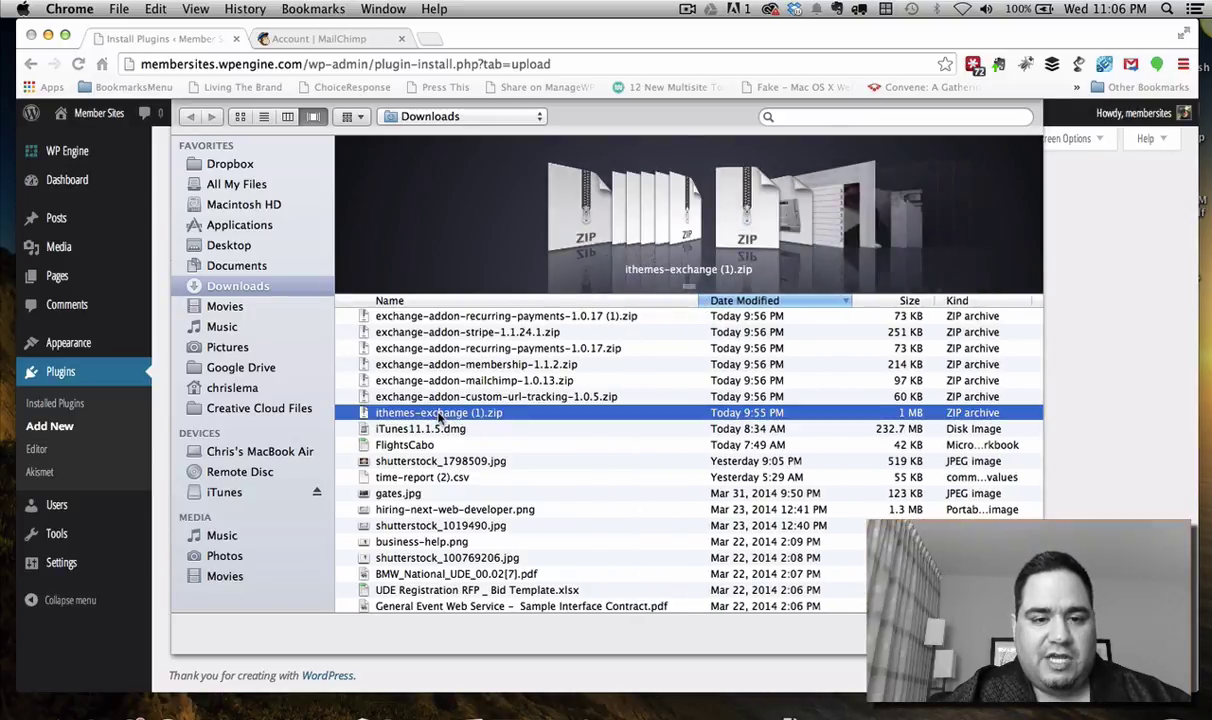
pyautogui.doubleClick(440, 414)
pyautogui.click(387, 284)
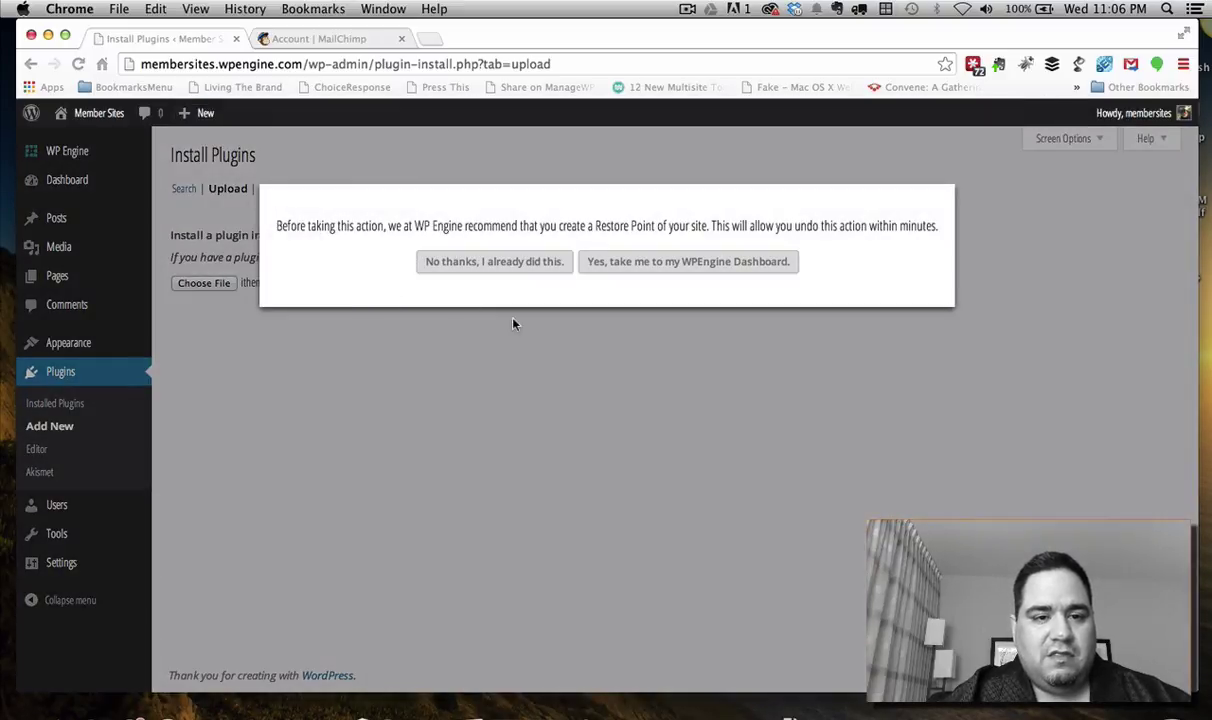
pyautogui.click(493, 261)
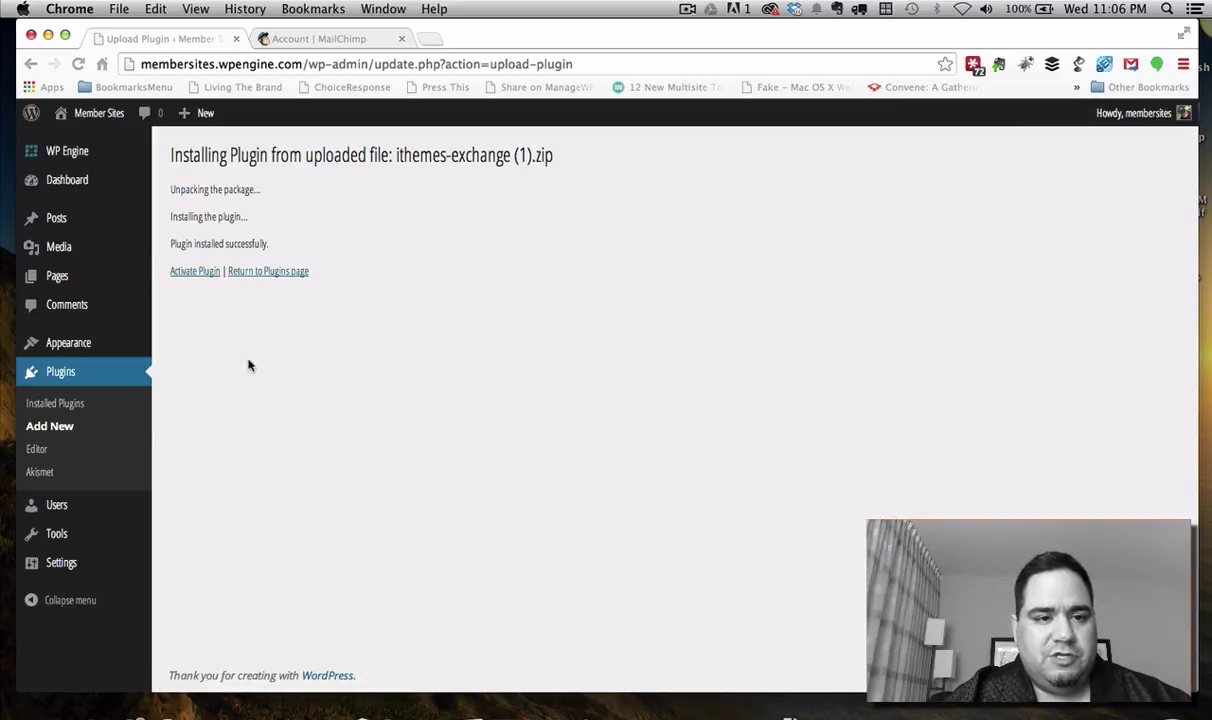
pyautogui.click(191, 272)
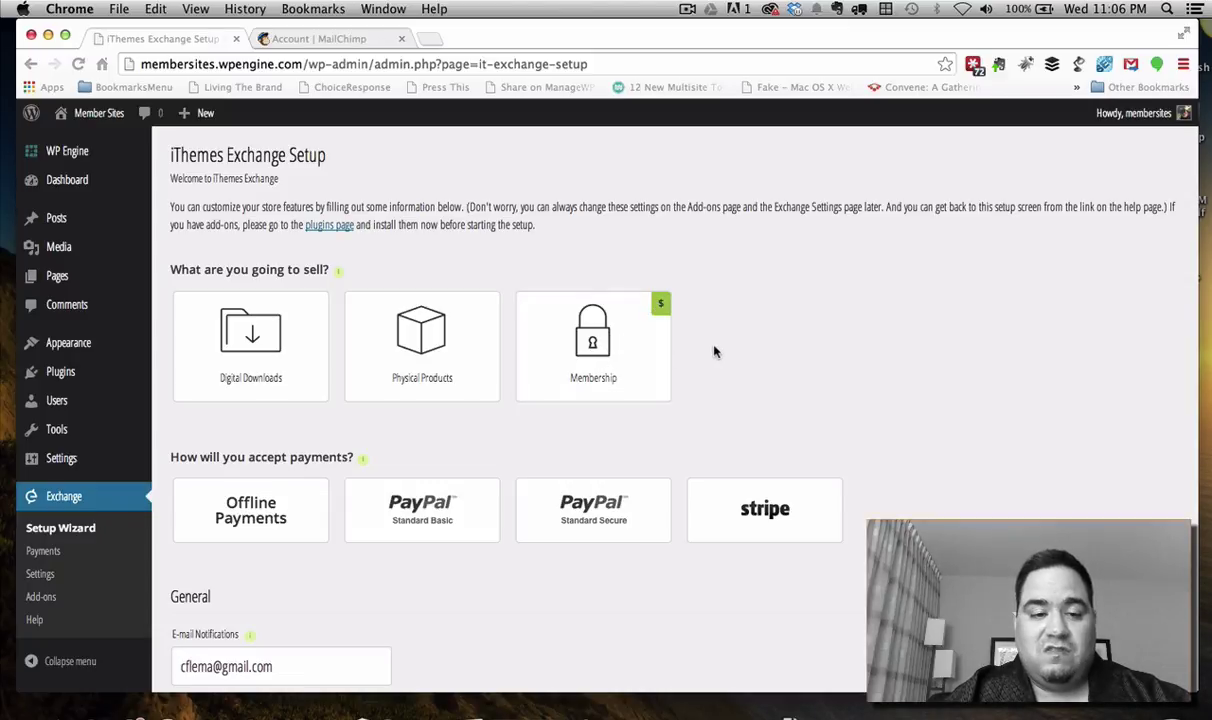
# Review the iThemes Exchange setup options and look through the list of its core add-ons
pyautogui.scroll(-5, 714, 350)
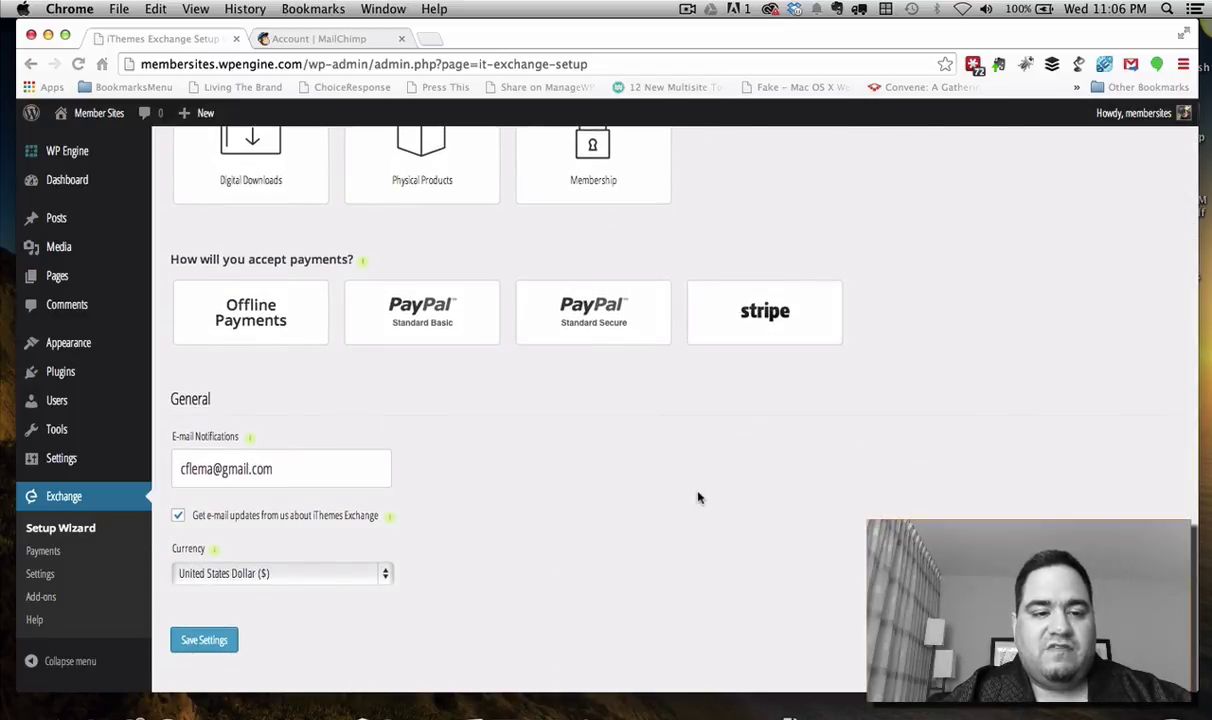
pyautogui.scroll(5, 538, 487)
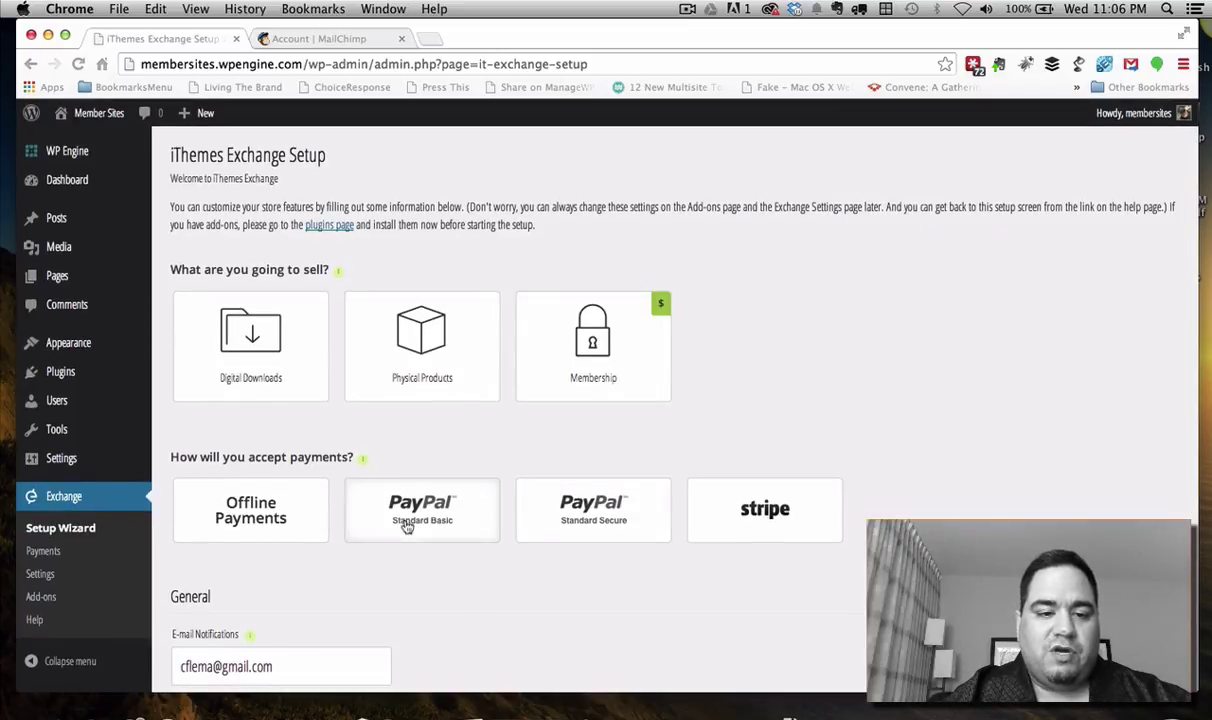
pyautogui.click(41, 597)
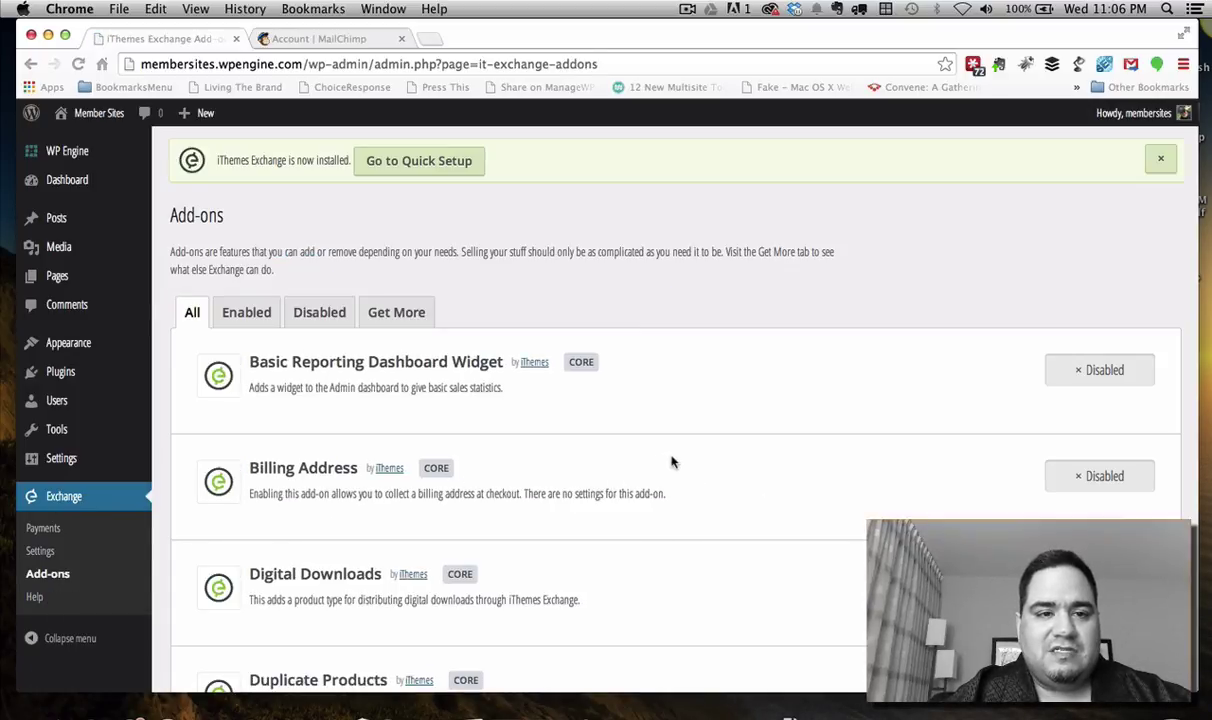
pyautogui.scroll(-10, 671, 462)
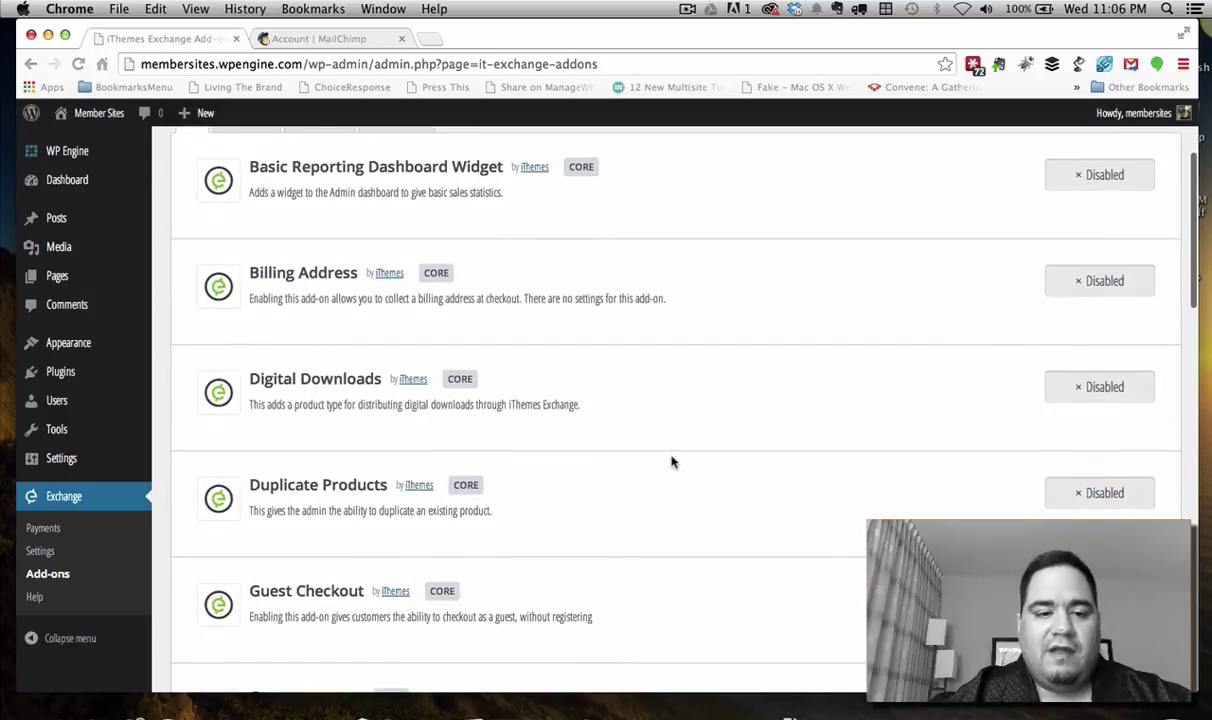
pyautogui.scroll(-10, 671, 462)
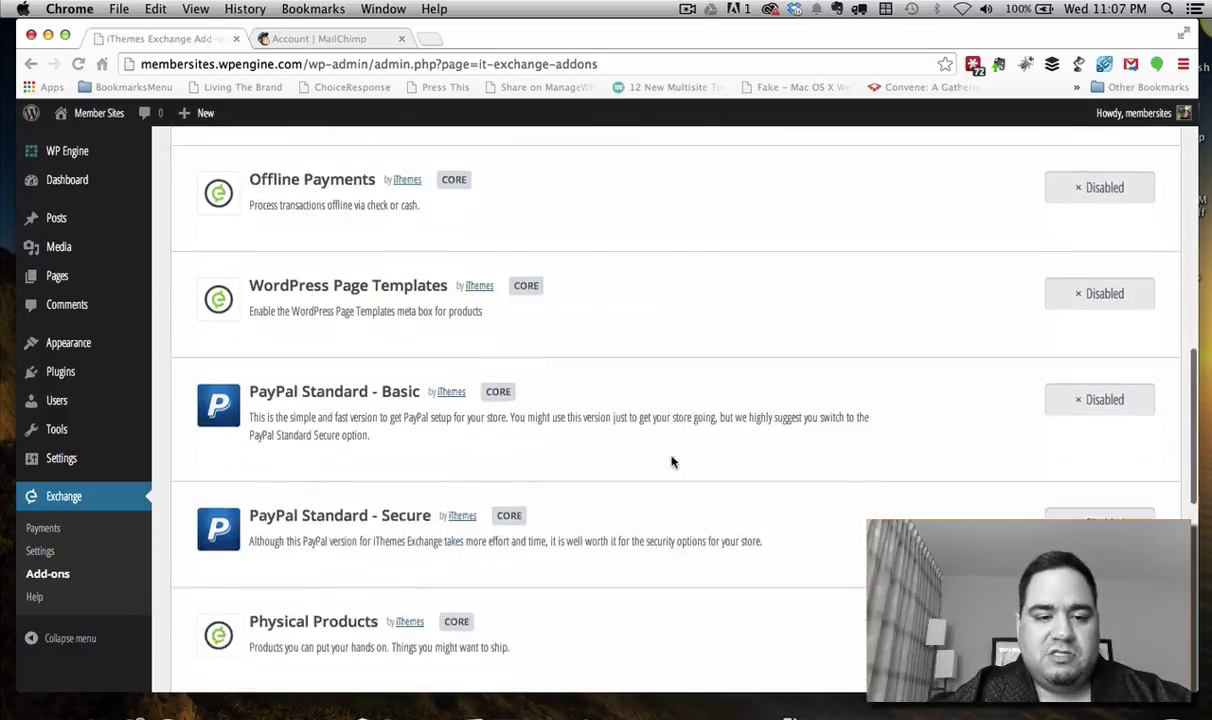
pyautogui.scroll(-6, 671, 462)
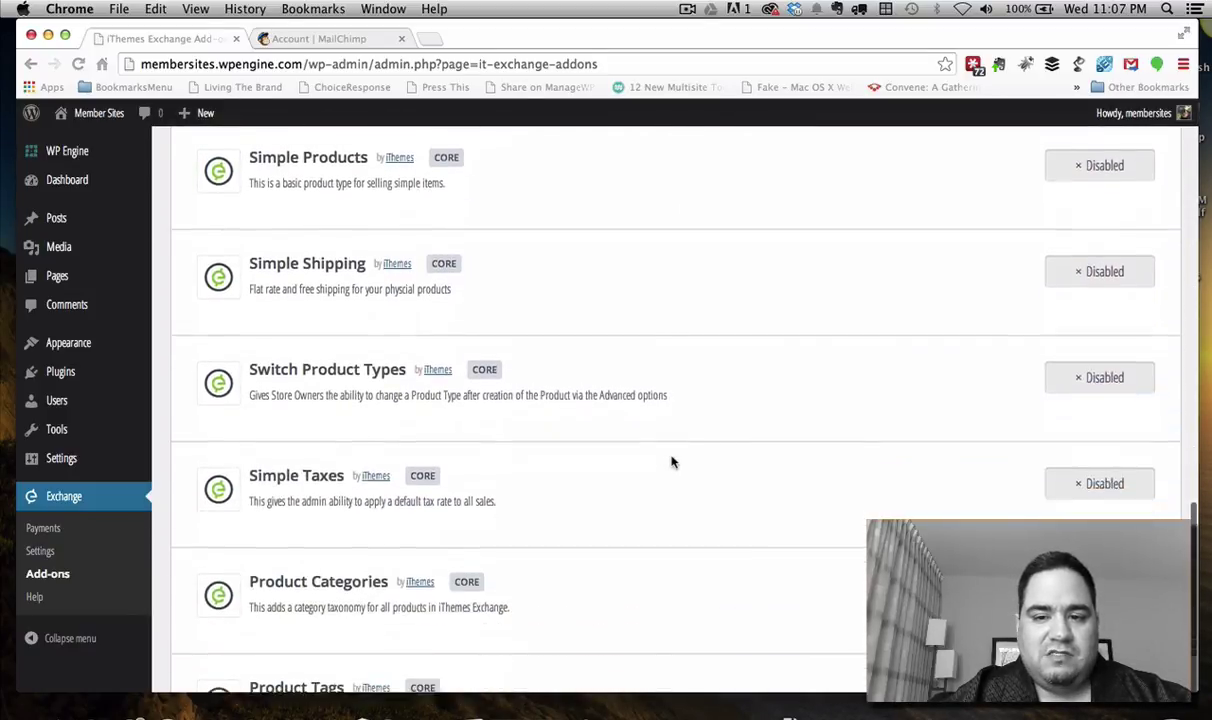
pyautogui.scroll(4, 671, 462)
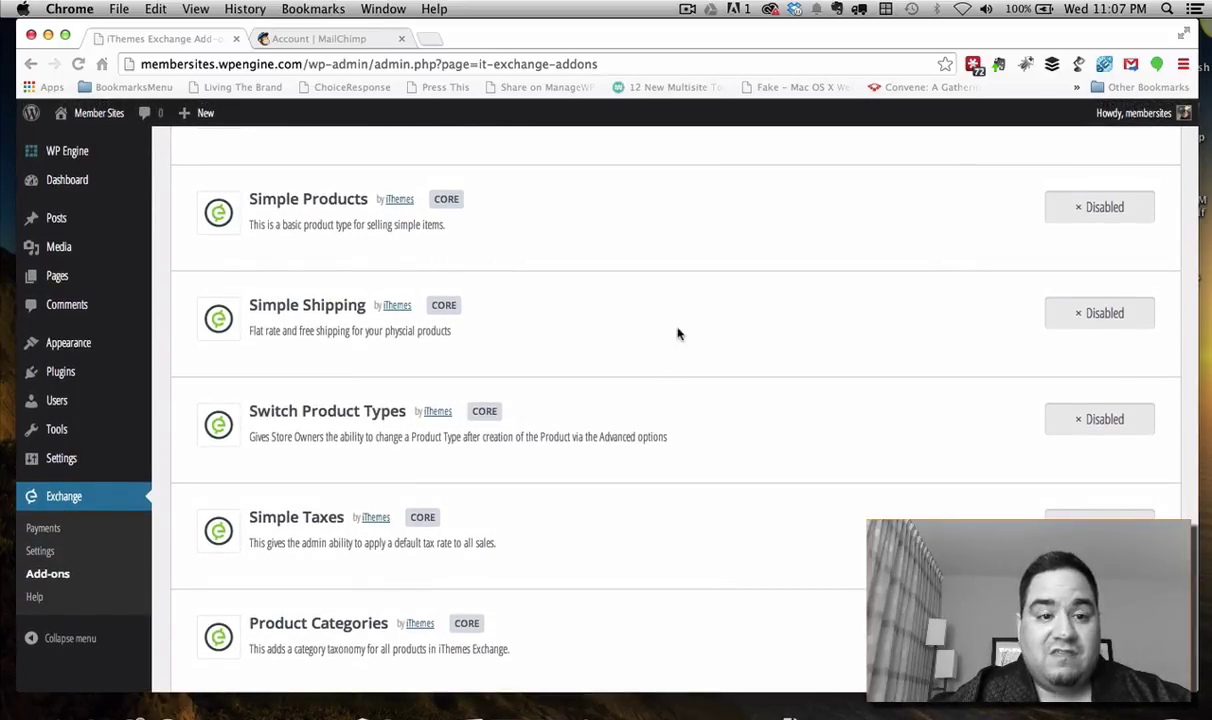
pyautogui.scroll(5, 676, 335)
pyautogui.scroll(6, 677, 334)
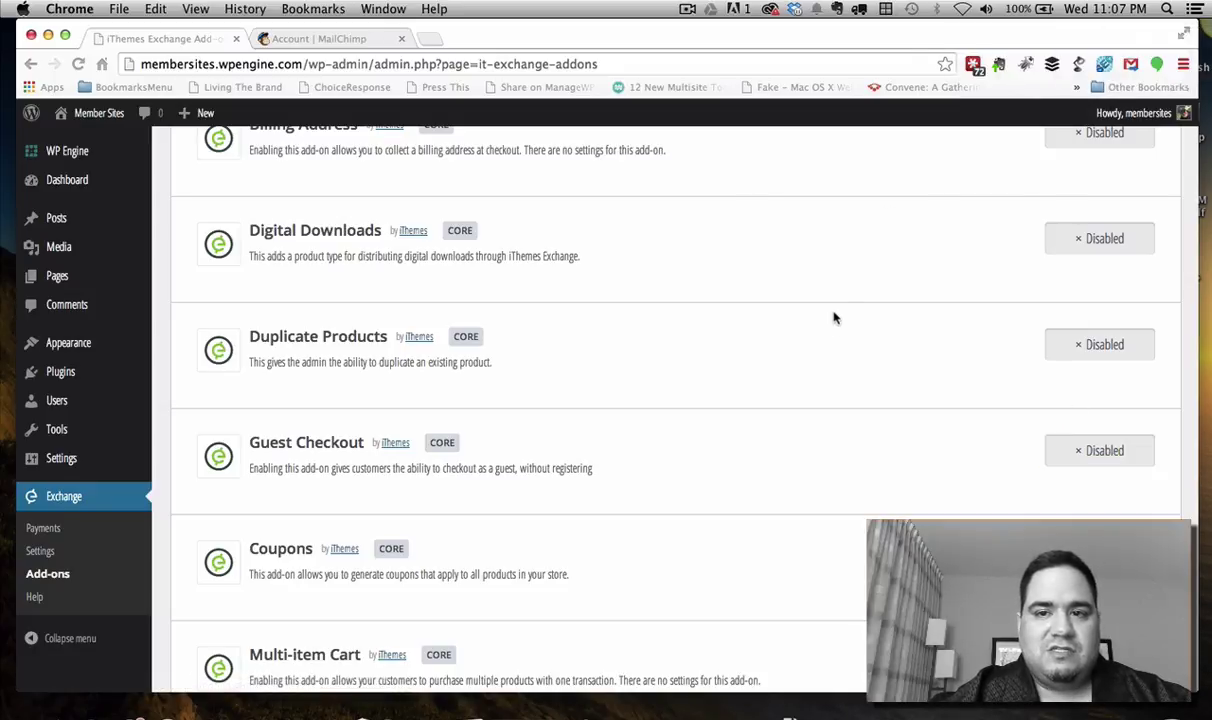
pyautogui.scroll(2, 675, 445)
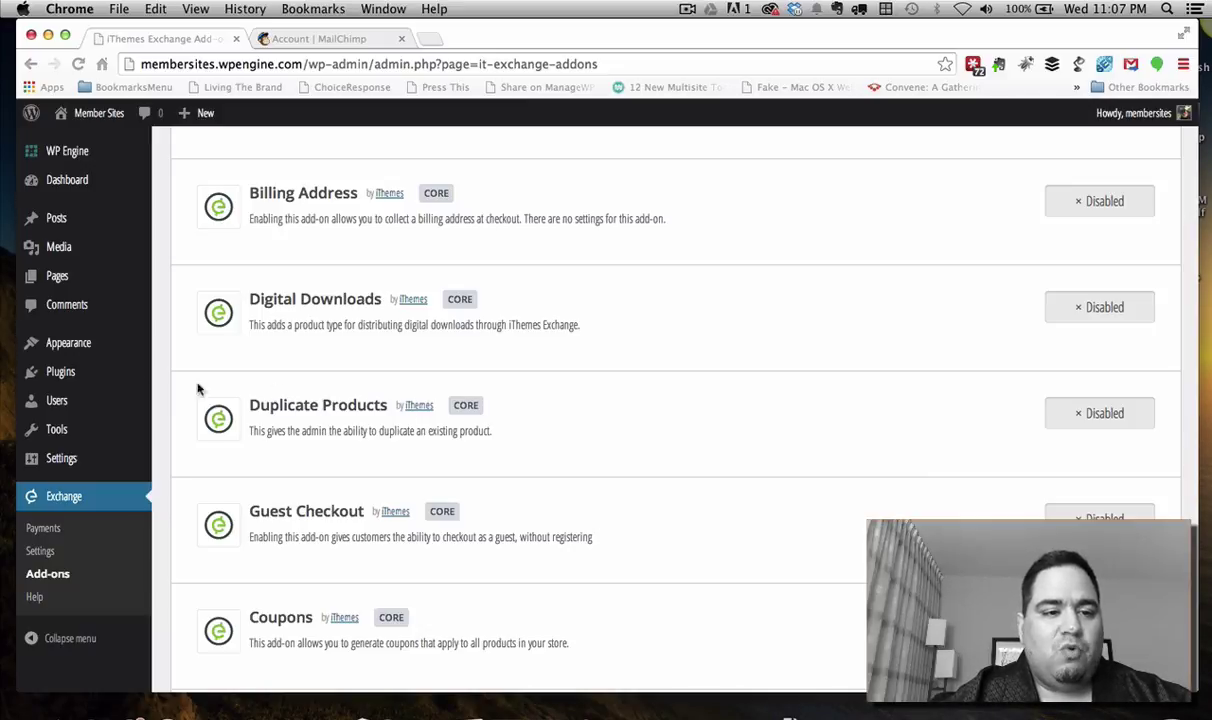
# Upload and install exchange-addon-membership-1.1.2.zip as a new plugin, skipping the restore point, and activate it
pyautogui.moveTo(62, 371)
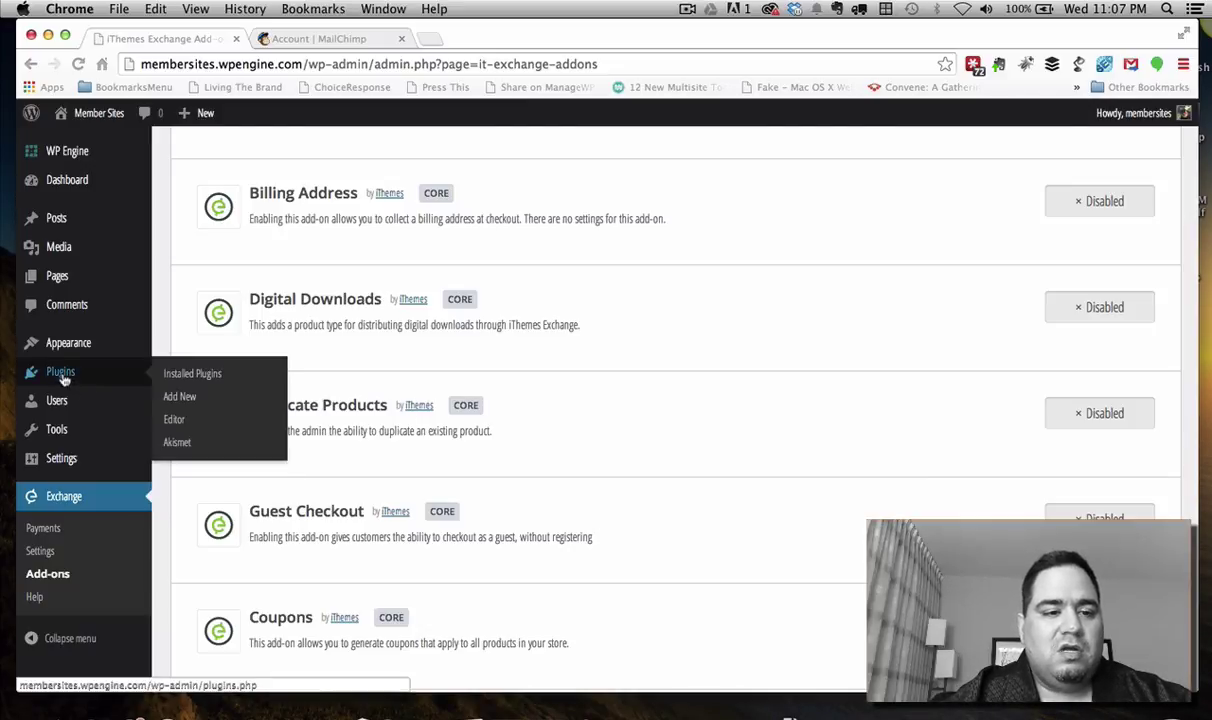
pyautogui.click(187, 400)
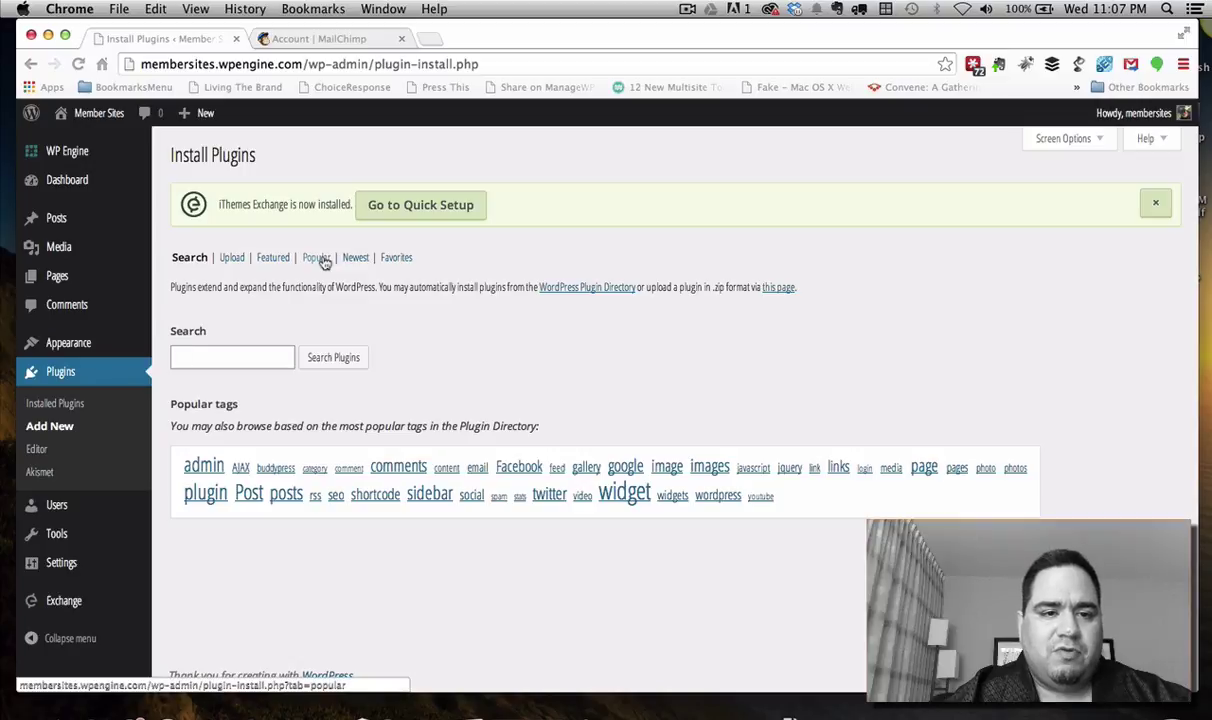
pyautogui.click(232, 259)
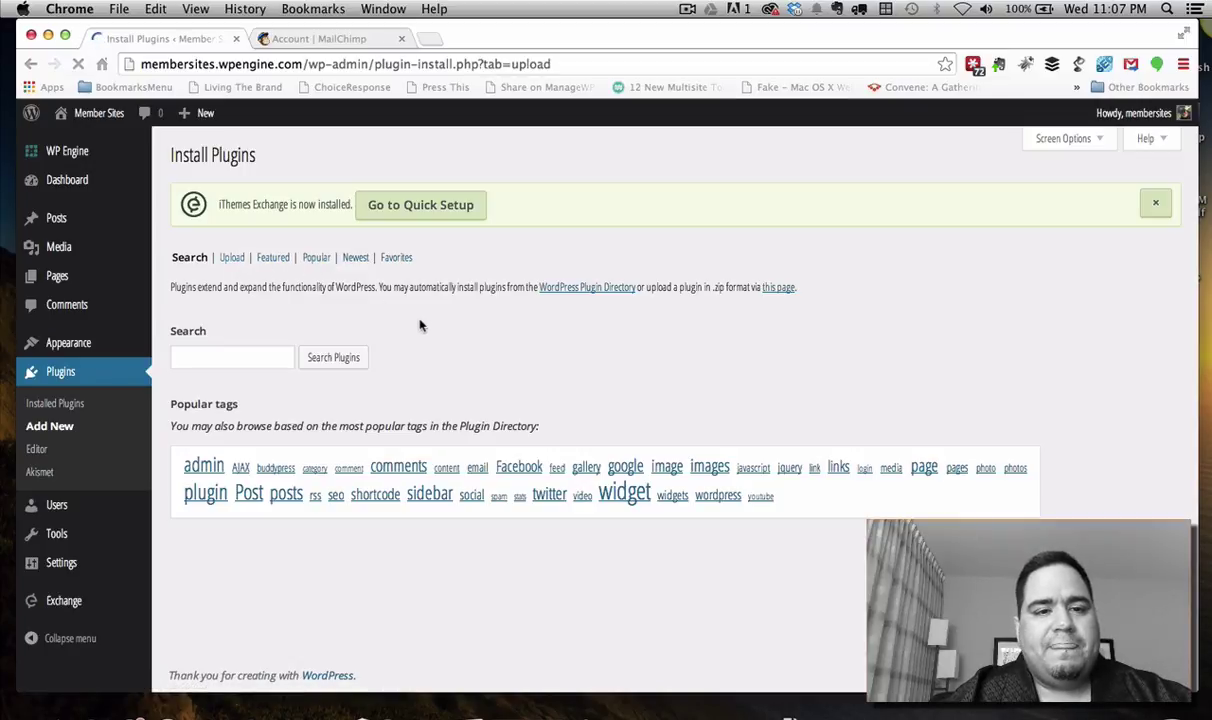
pyautogui.click(205, 351)
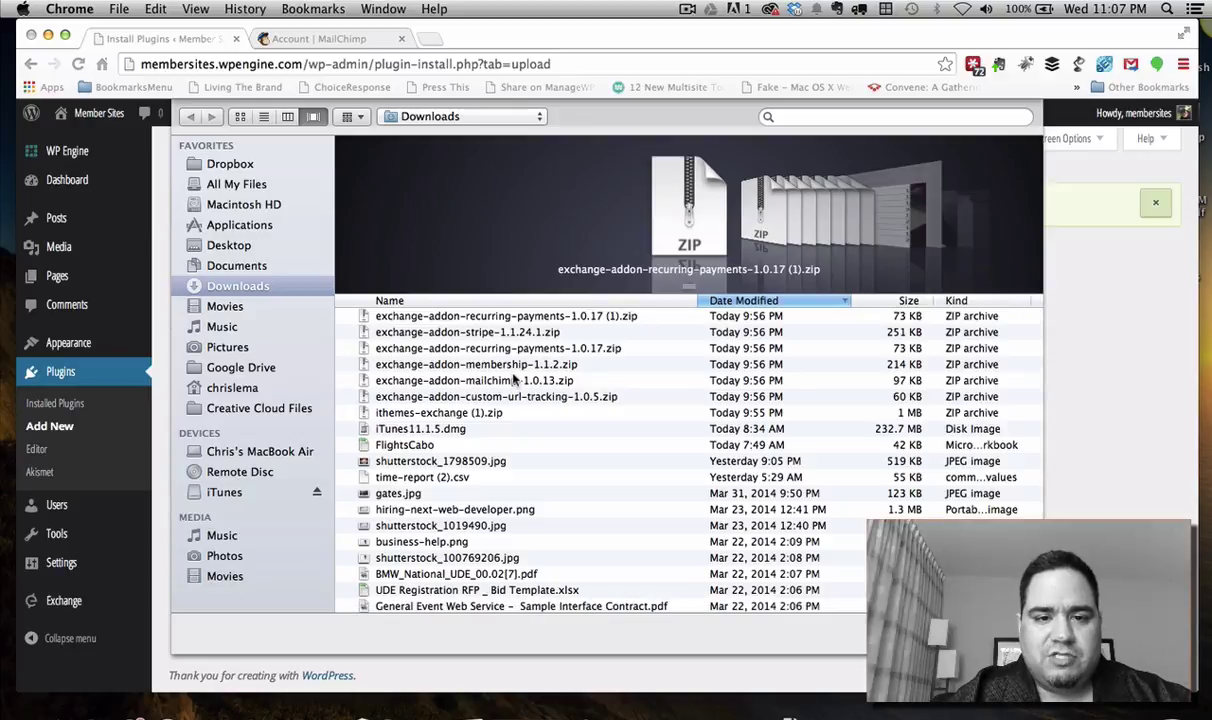
pyautogui.click(513, 366)
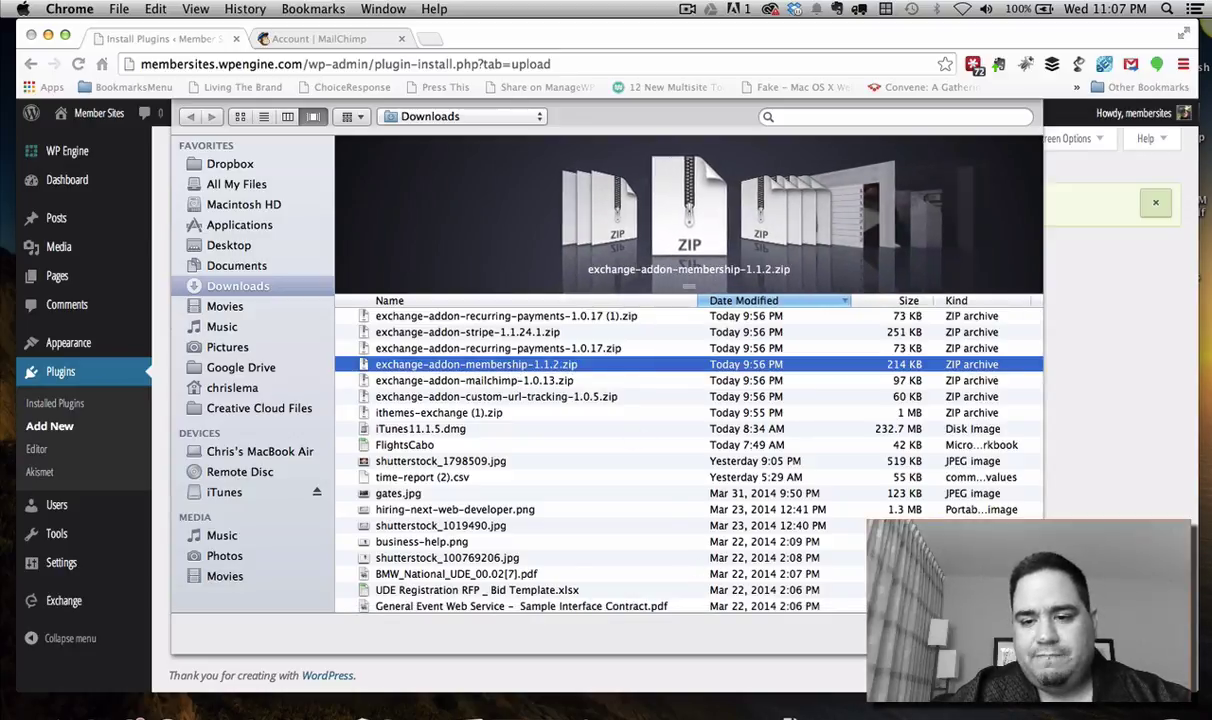
pyautogui.press('Return')
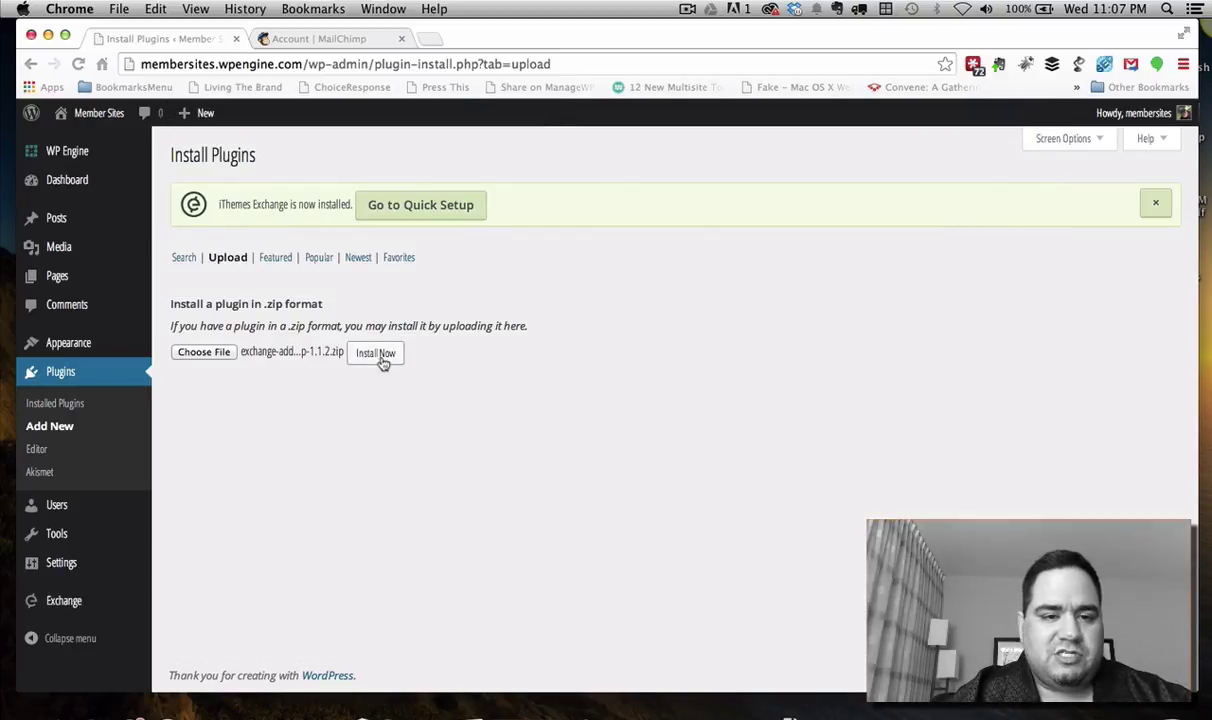
pyautogui.click(377, 356)
pyautogui.click(470, 261)
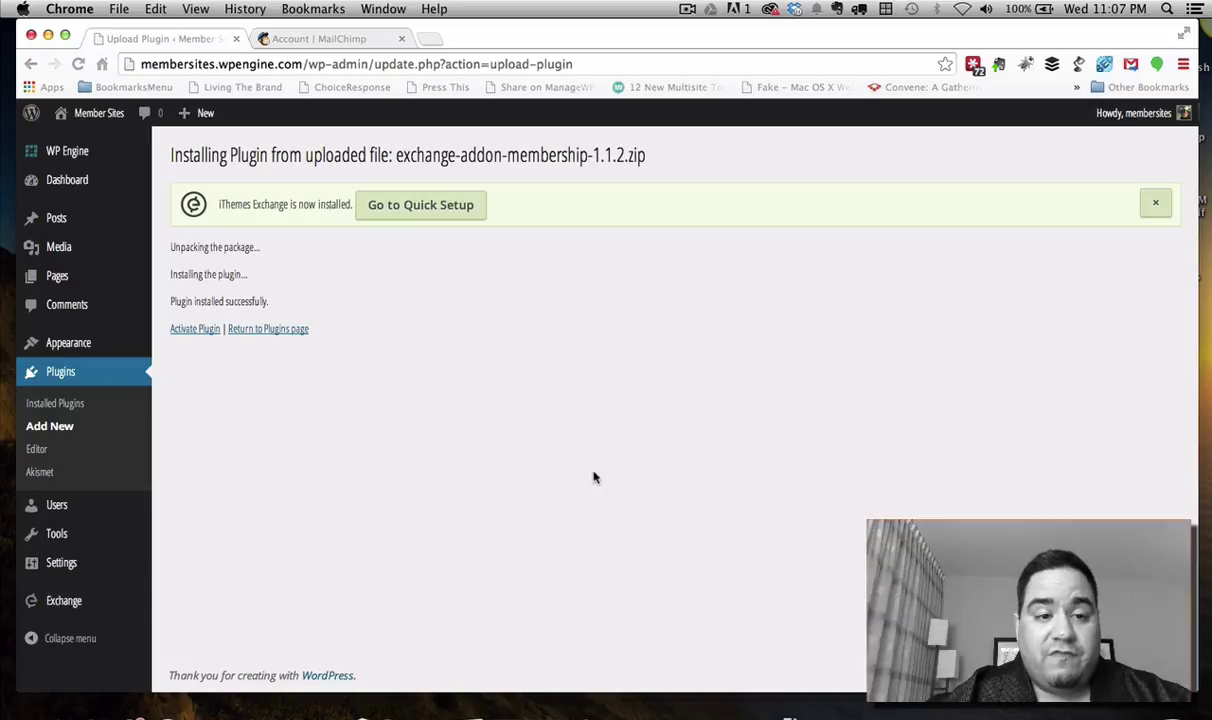
pyautogui.click(205, 329)
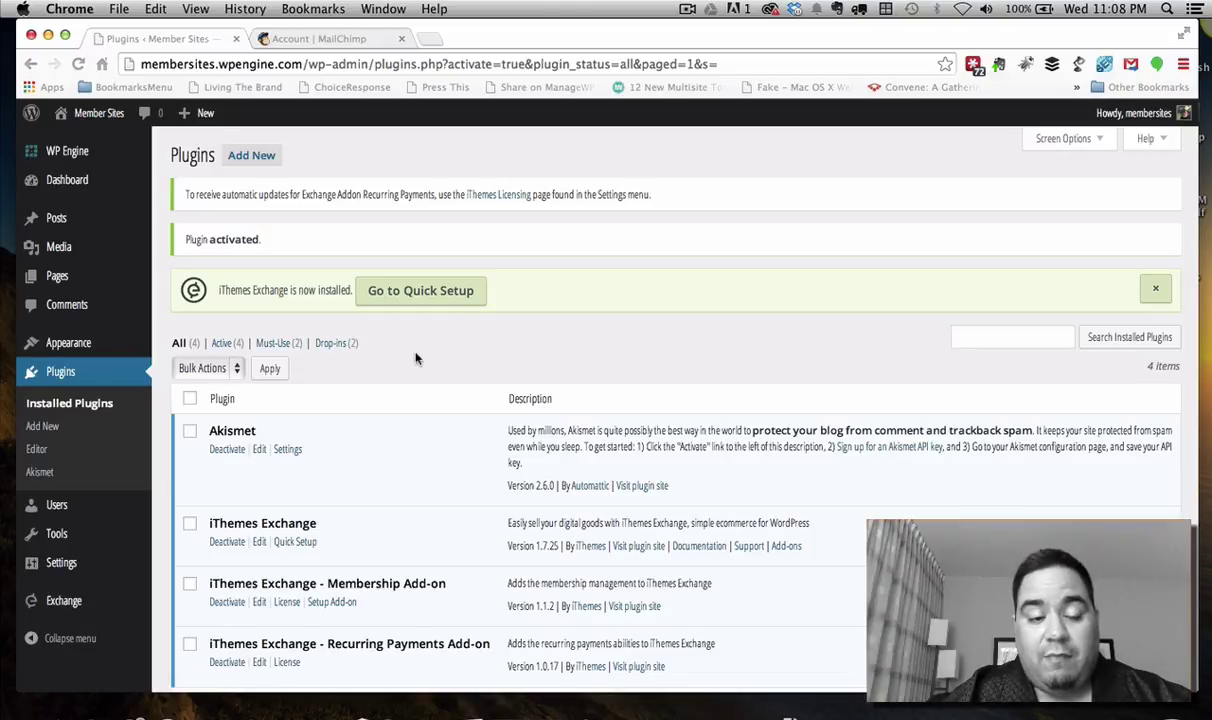
# Upload and install exchange-addon-mailchimp-1.0.13.zip as a new plugin, declining the restore point, and activate it
pyautogui.scroll(-3, 416, 356)
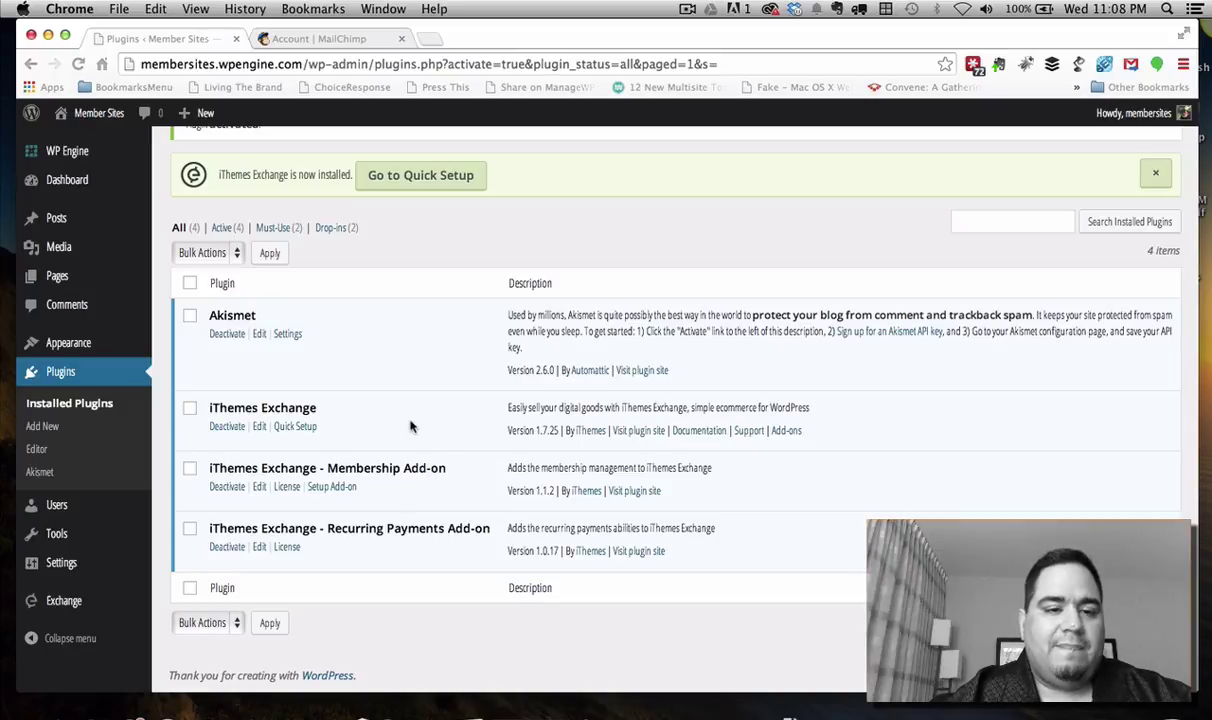
pyautogui.scroll(3, 410, 426)
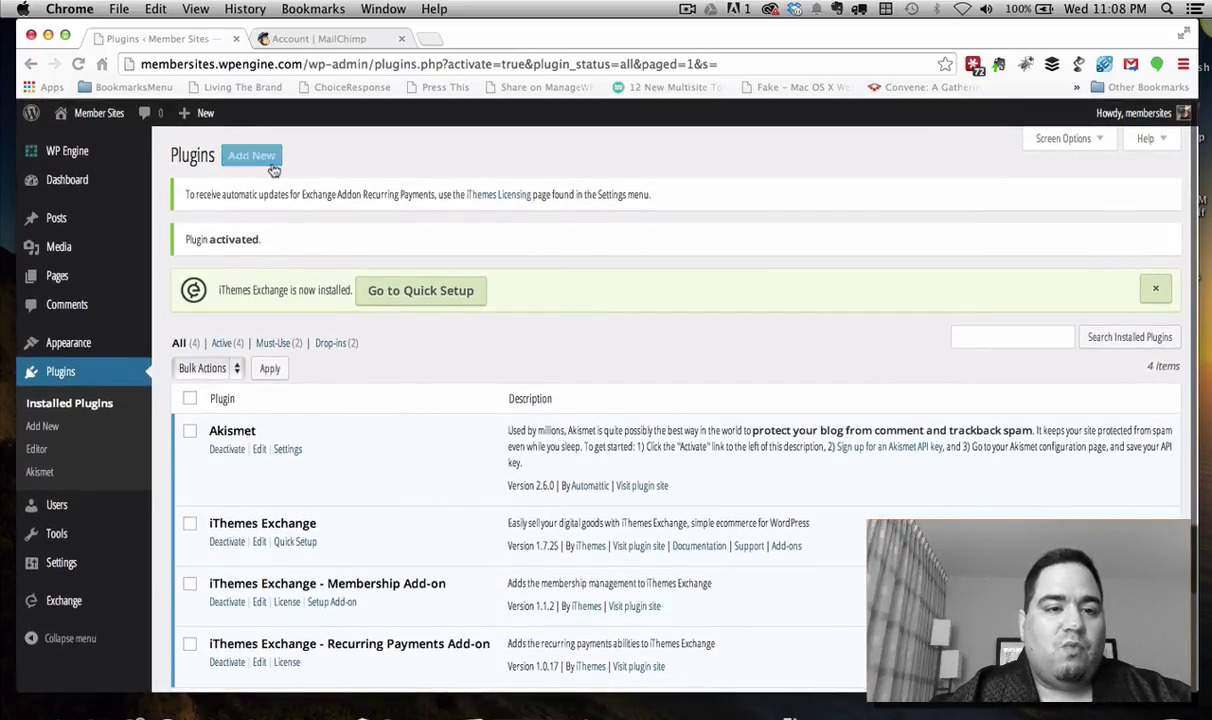
pyautogui.click(265, 160)
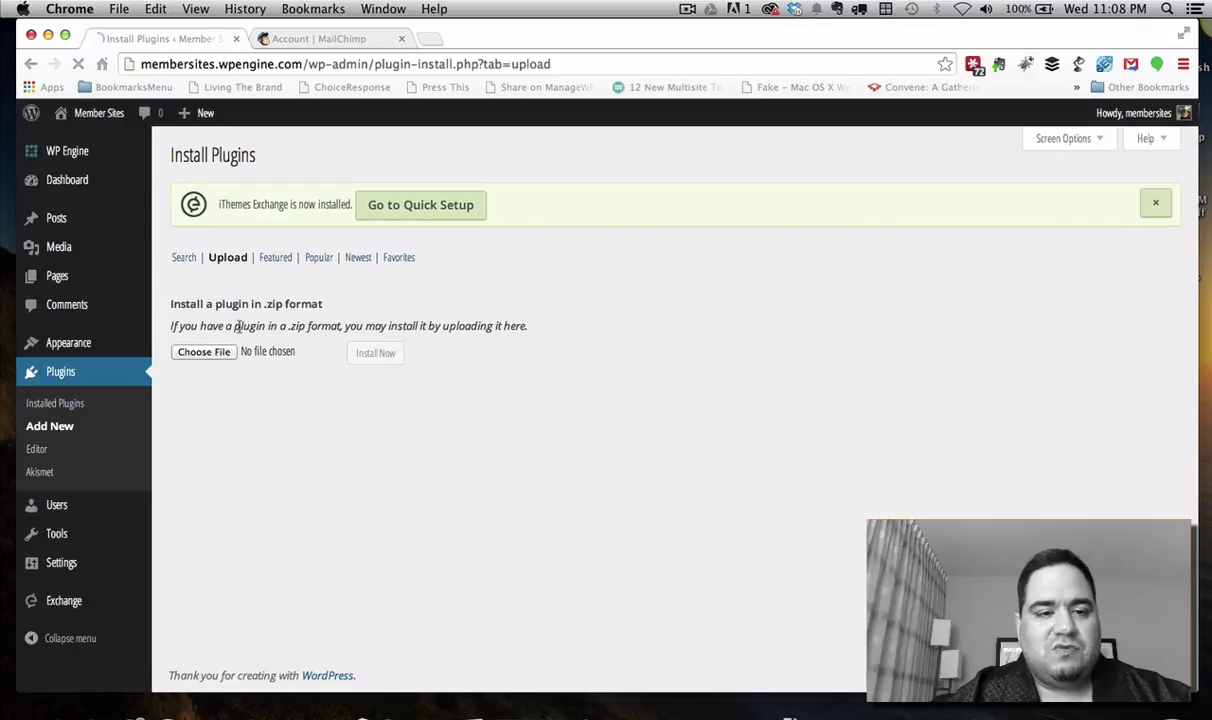
pyautogui.click(204, 351)
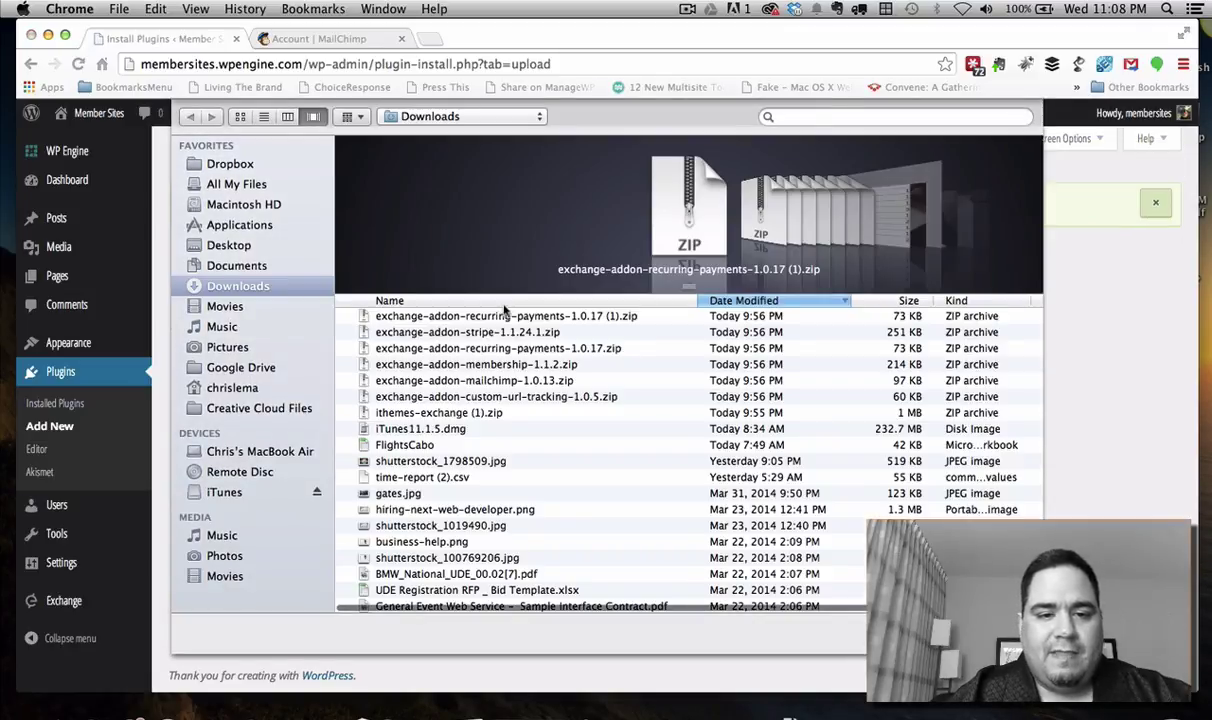
pyautogui.click(510, 382)
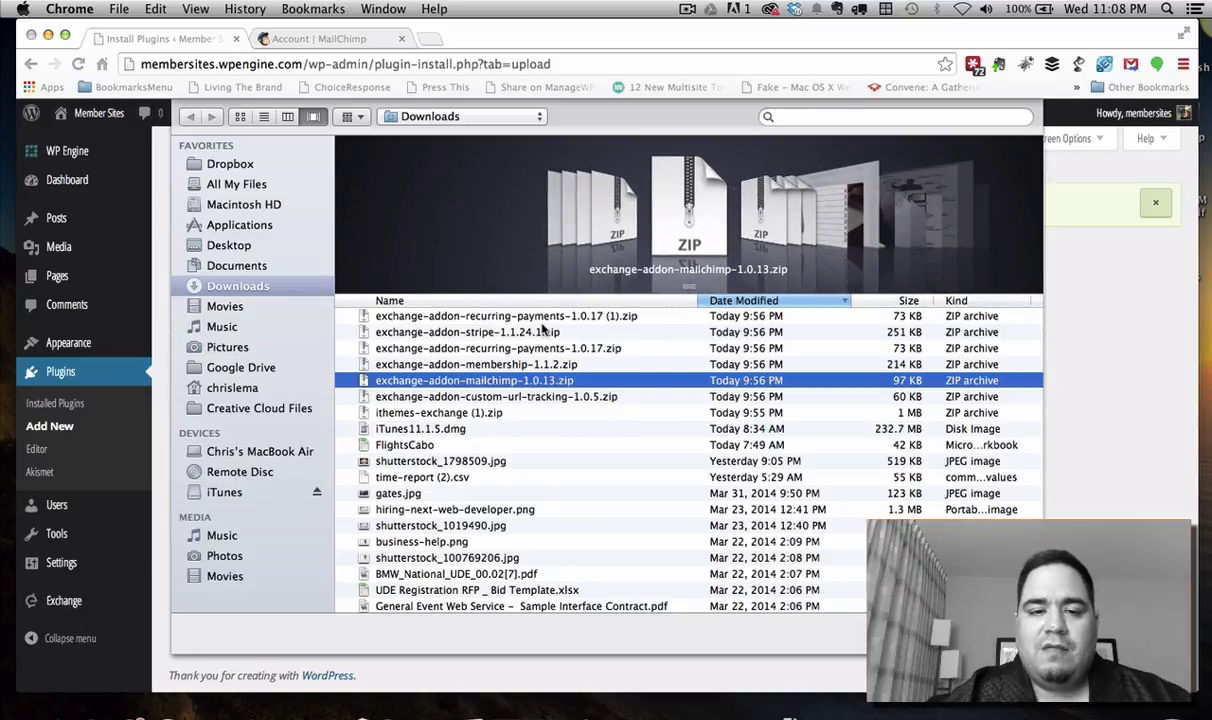
pyautogui.doubleClick(536, 384)
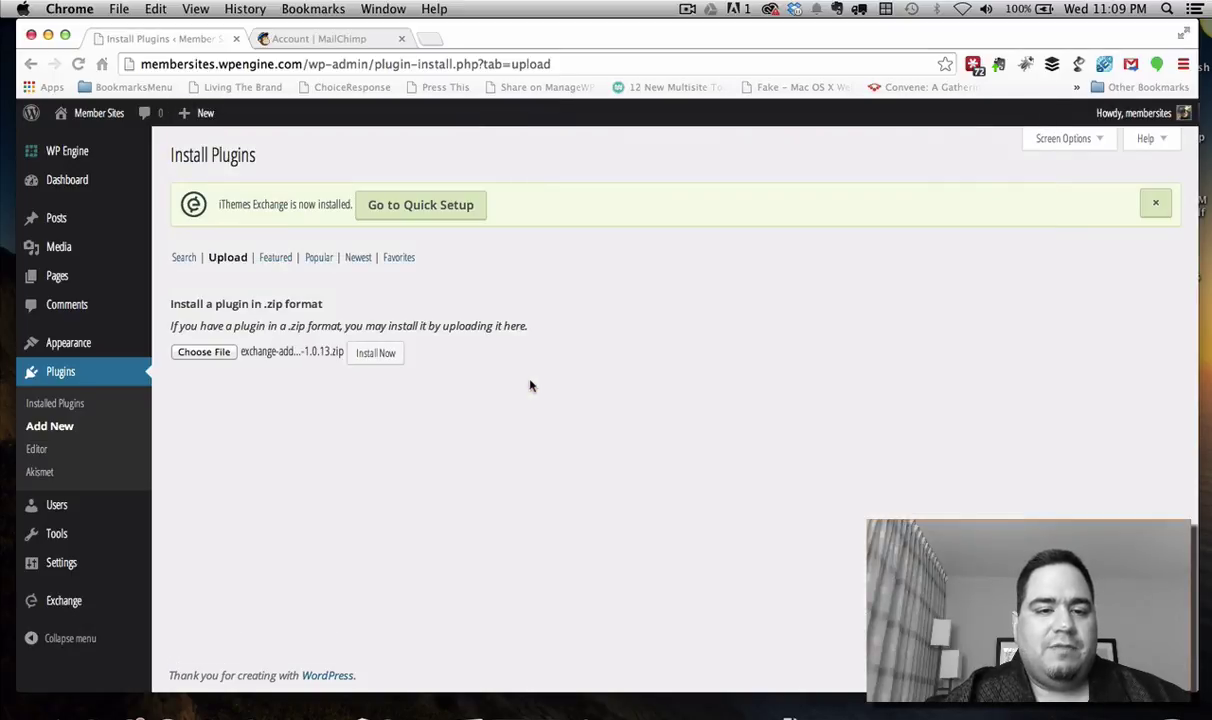
pyautogui.click(378, 355)
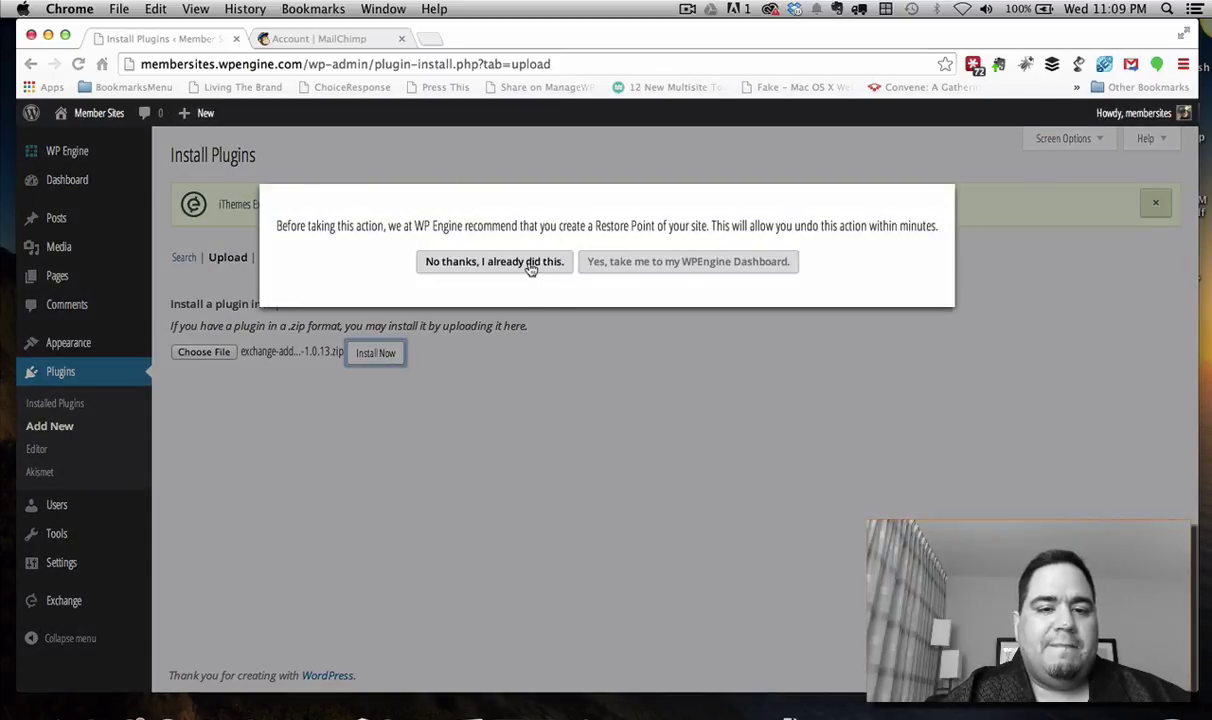
pyautogui.click(527, 263)
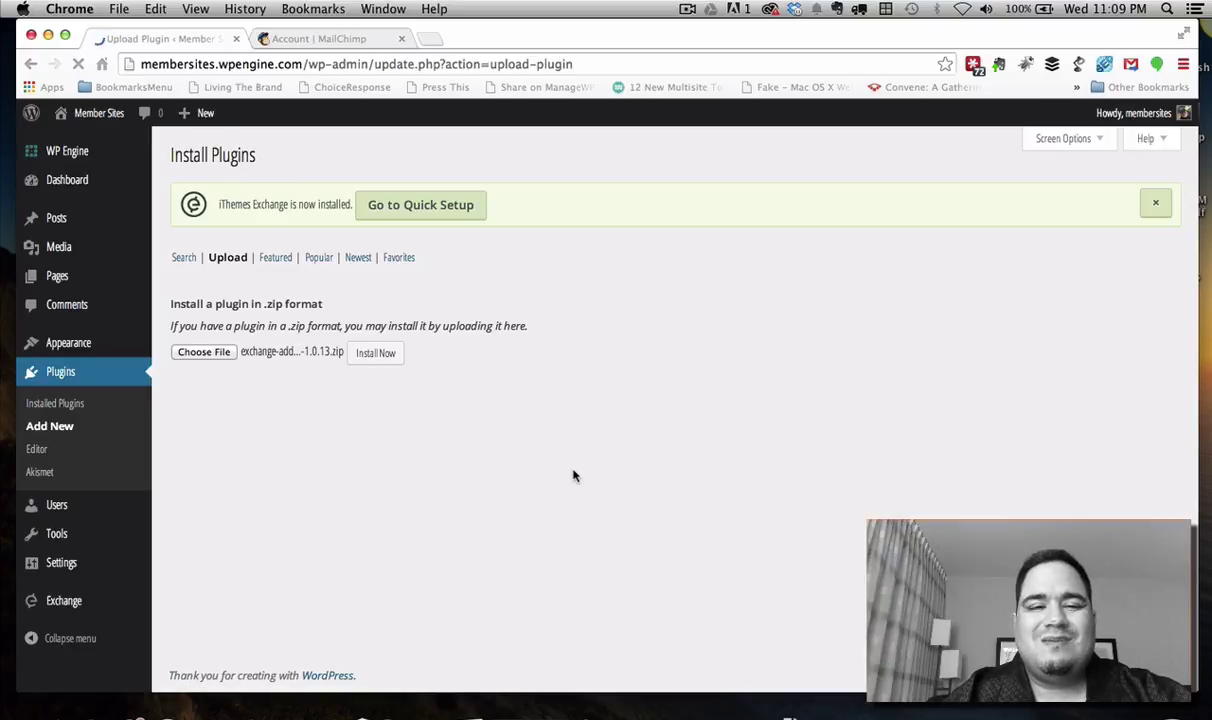
pyautogui.click(205, 330)
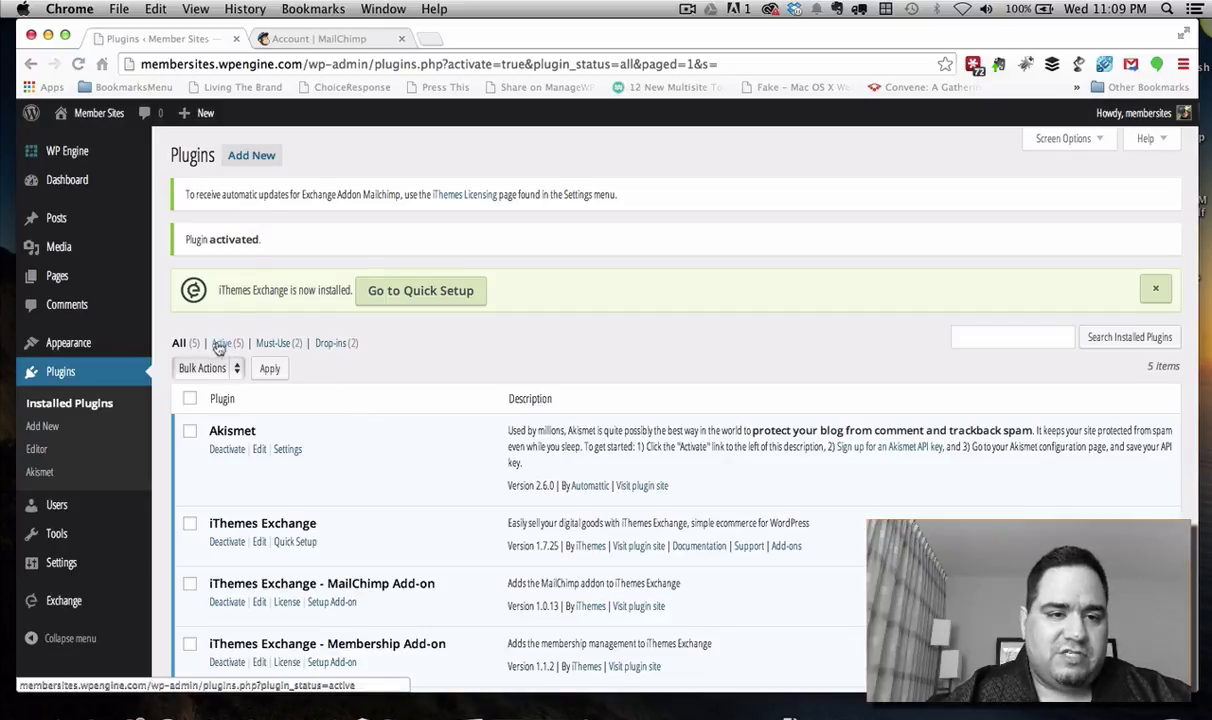
# Upload and install exchange-addon-stripe-1.1.24.1.zip from the Downloads folder as a new plugin, declining the restore point, and activate it
pyautogui.click(255, 155)
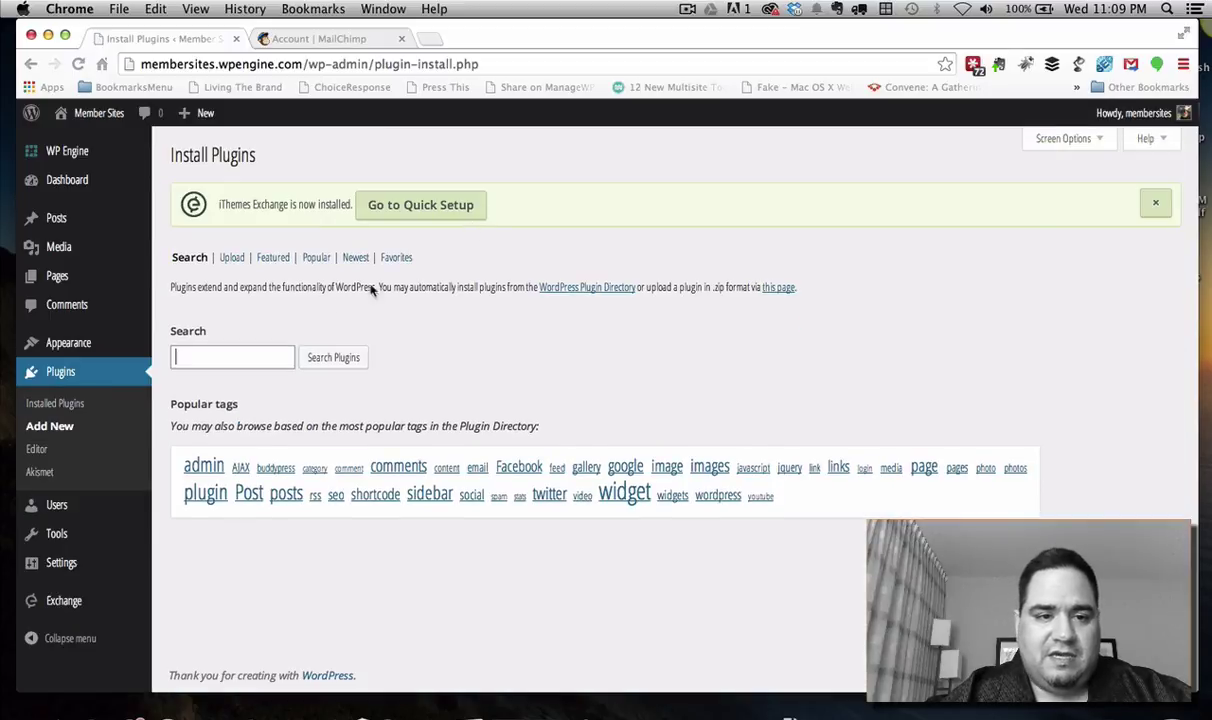
pyautogui.click(232, 258)
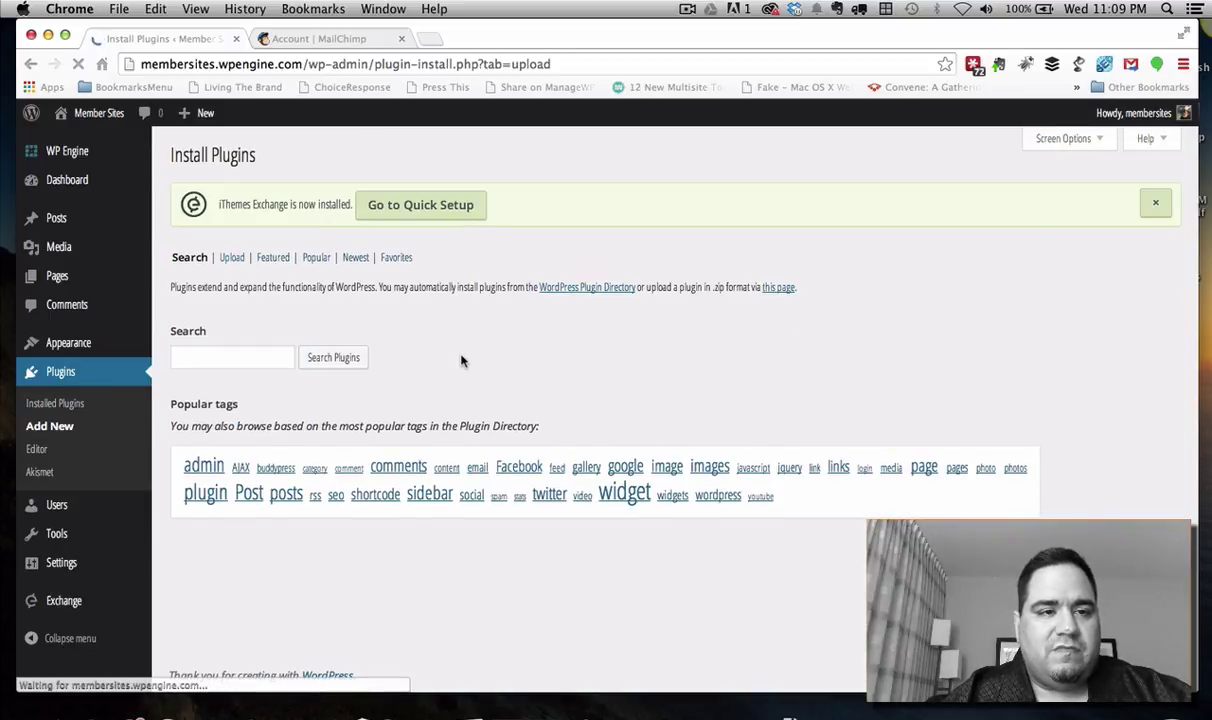
pyautogui.click(228, 345)
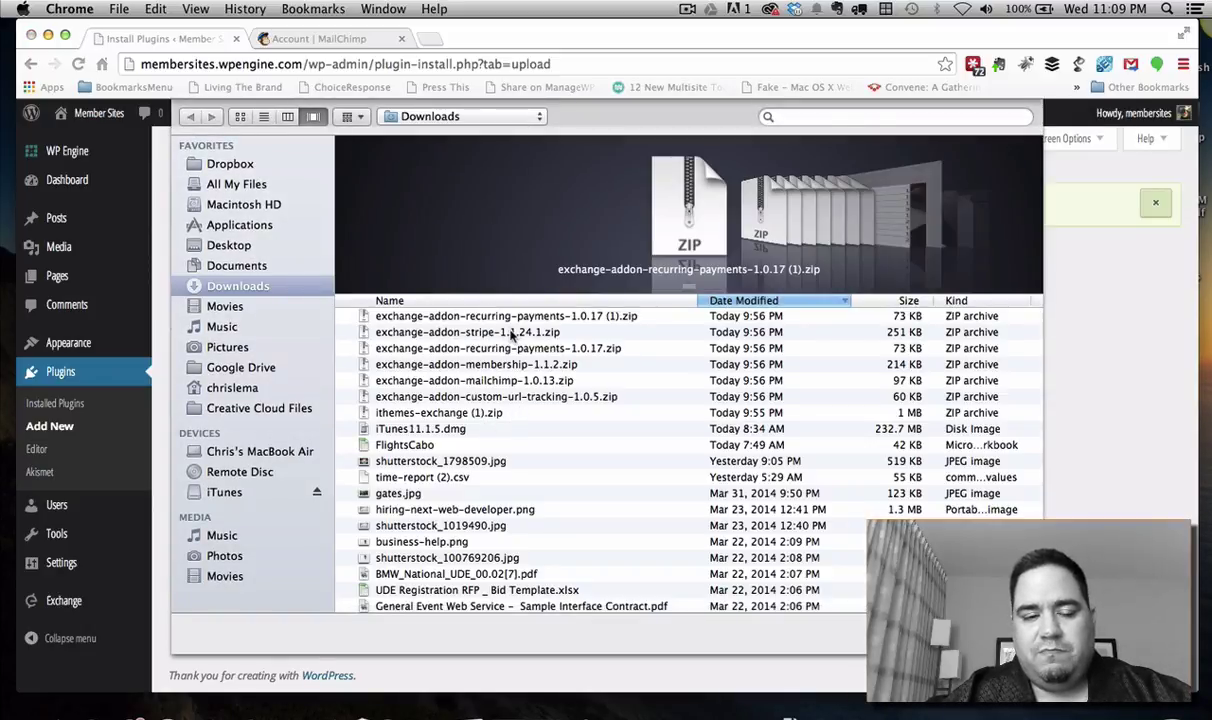
pyautogui.doubleClick(512, 334)
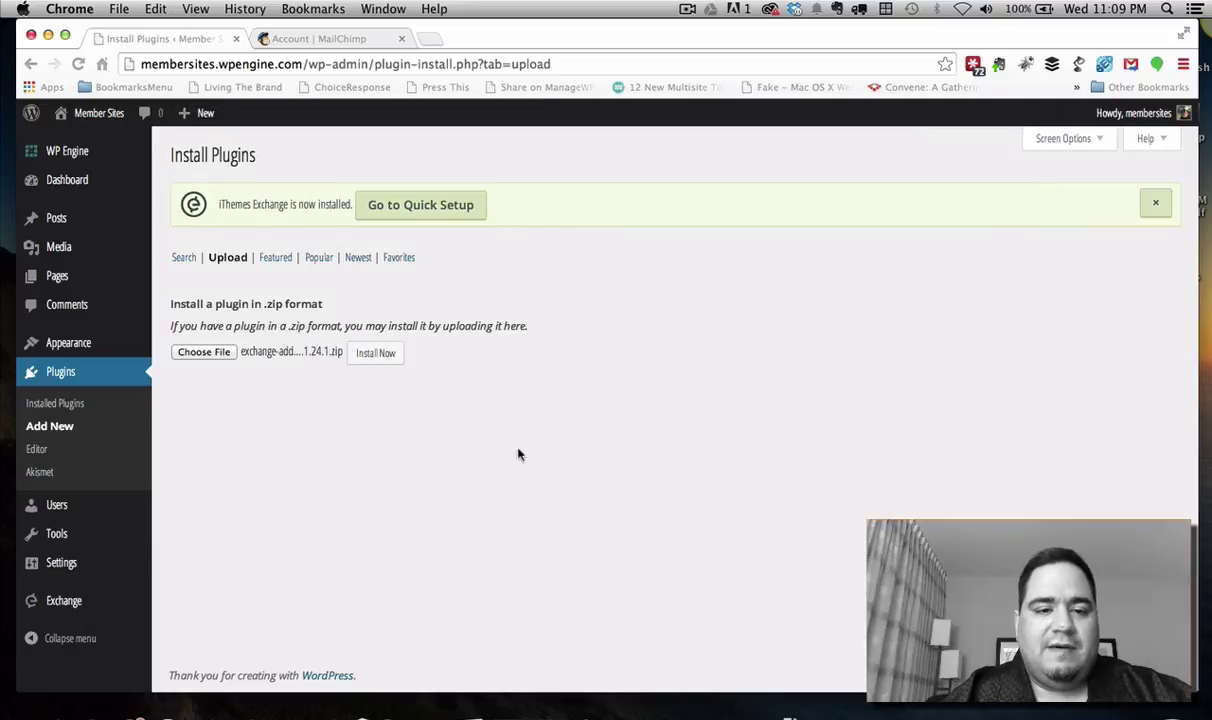
pyautogui.click(388, 356)
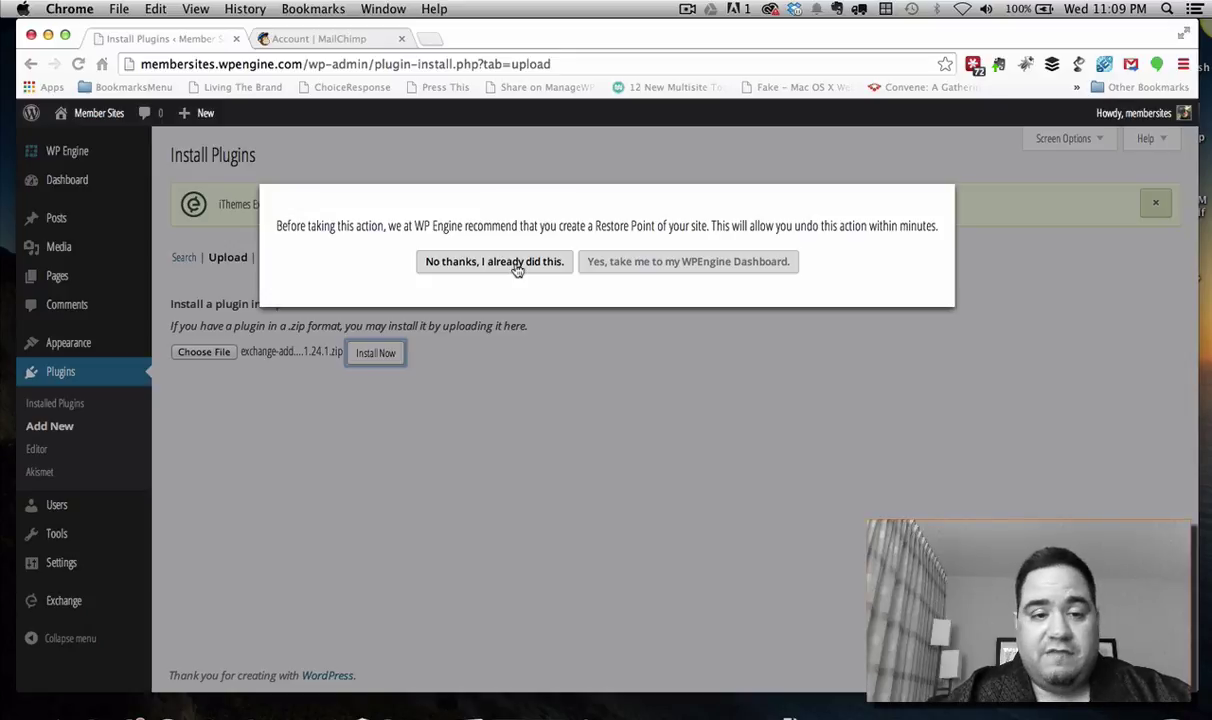
pyautogui.click(517, 264)
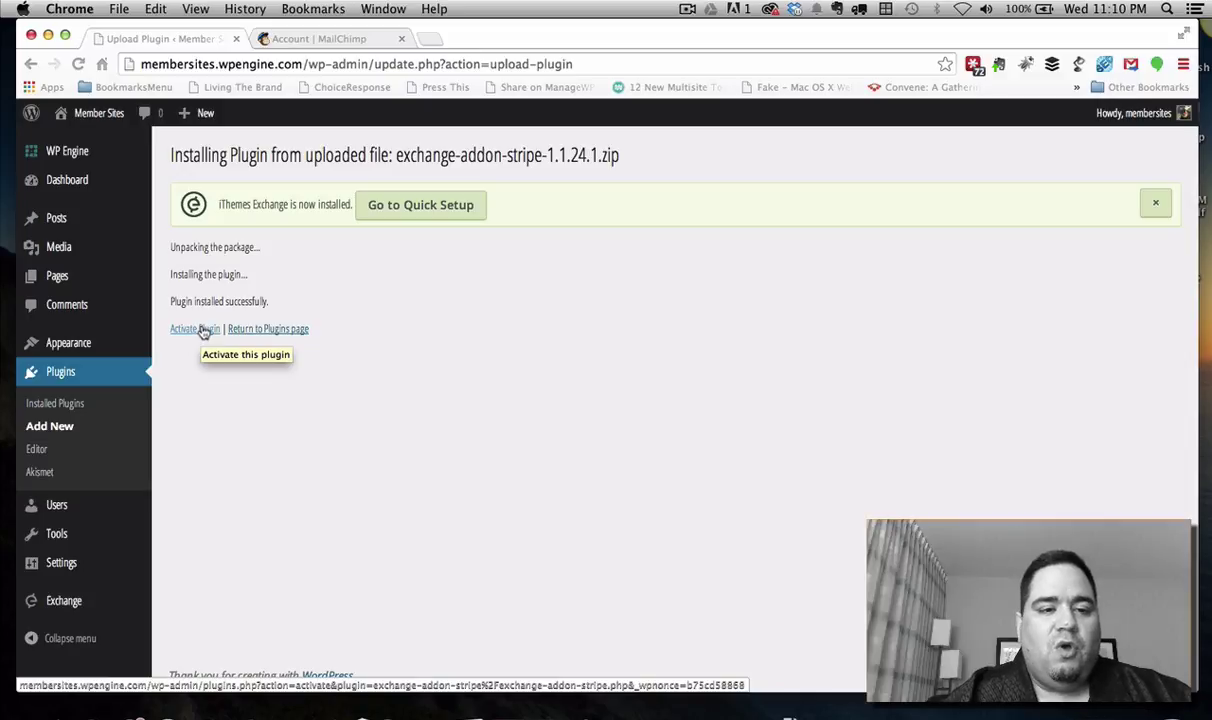
pyautogui.click(201, 331)
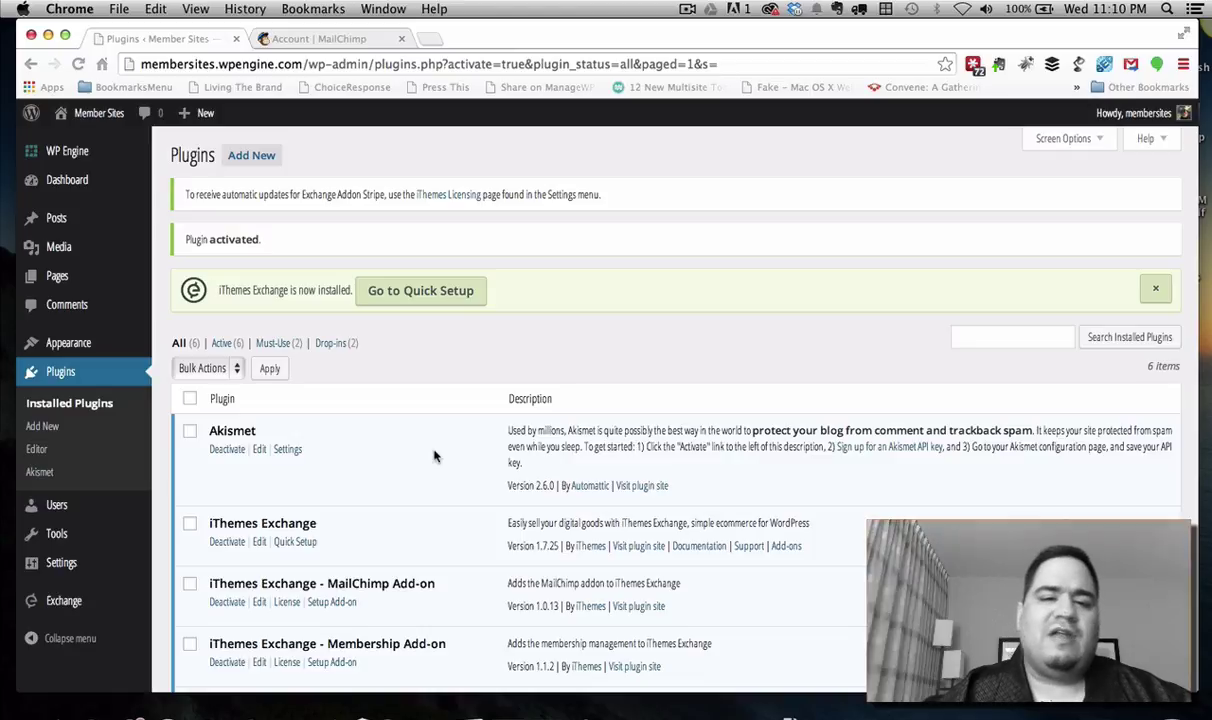
# Look through the installed Exchange add-ons, and review the iThemes Licensing page's unlicensed products and quick release settings
pyautogui.scroll(-3, 434, 456)
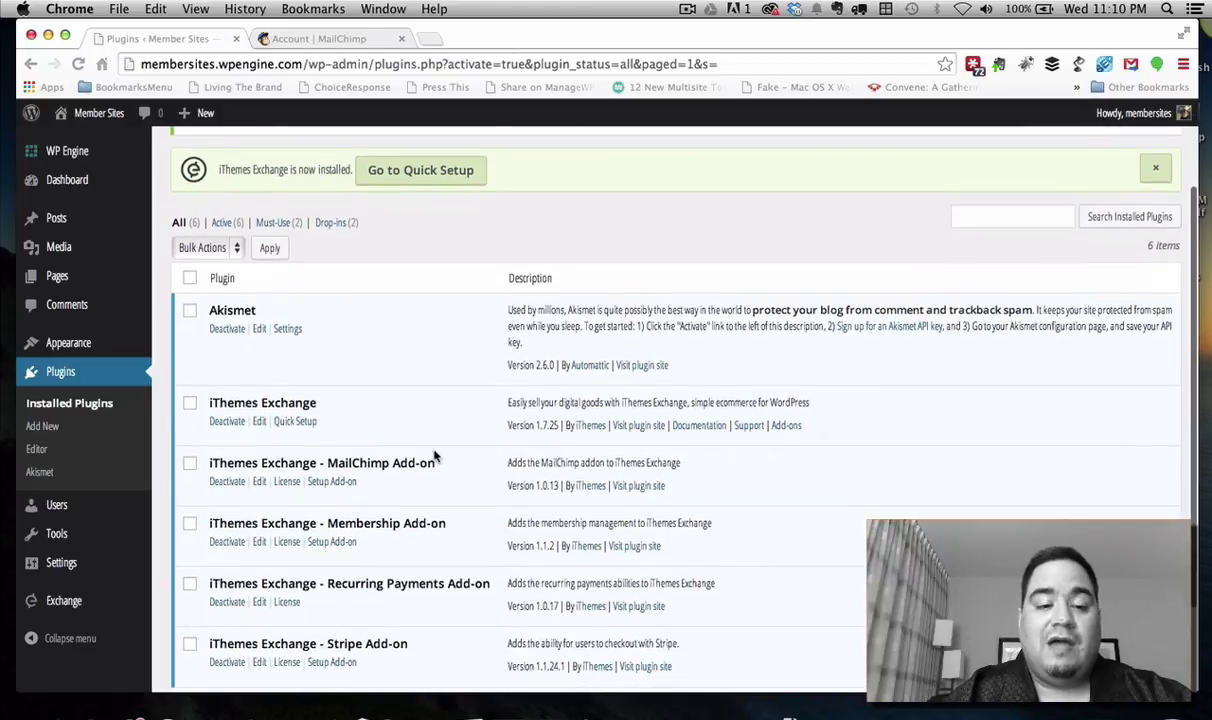
pyautogui.scroll(-3, 420, 410)
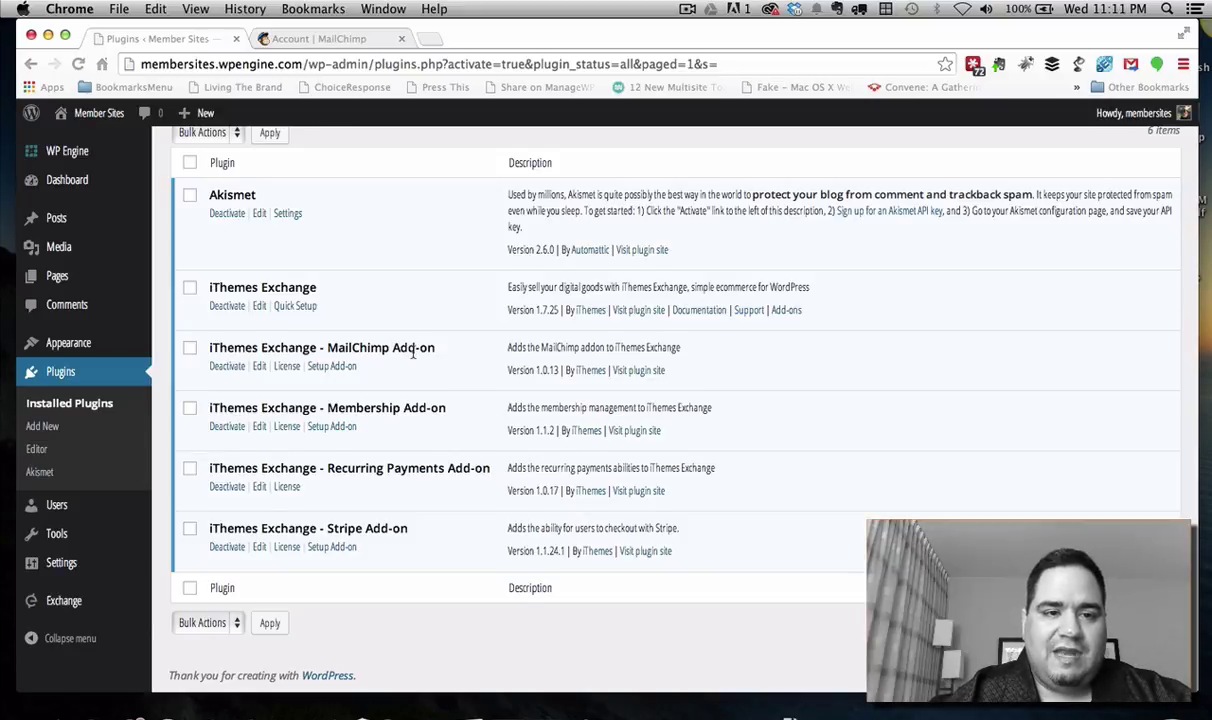
pyautogui.scroll(5, 412, 340)
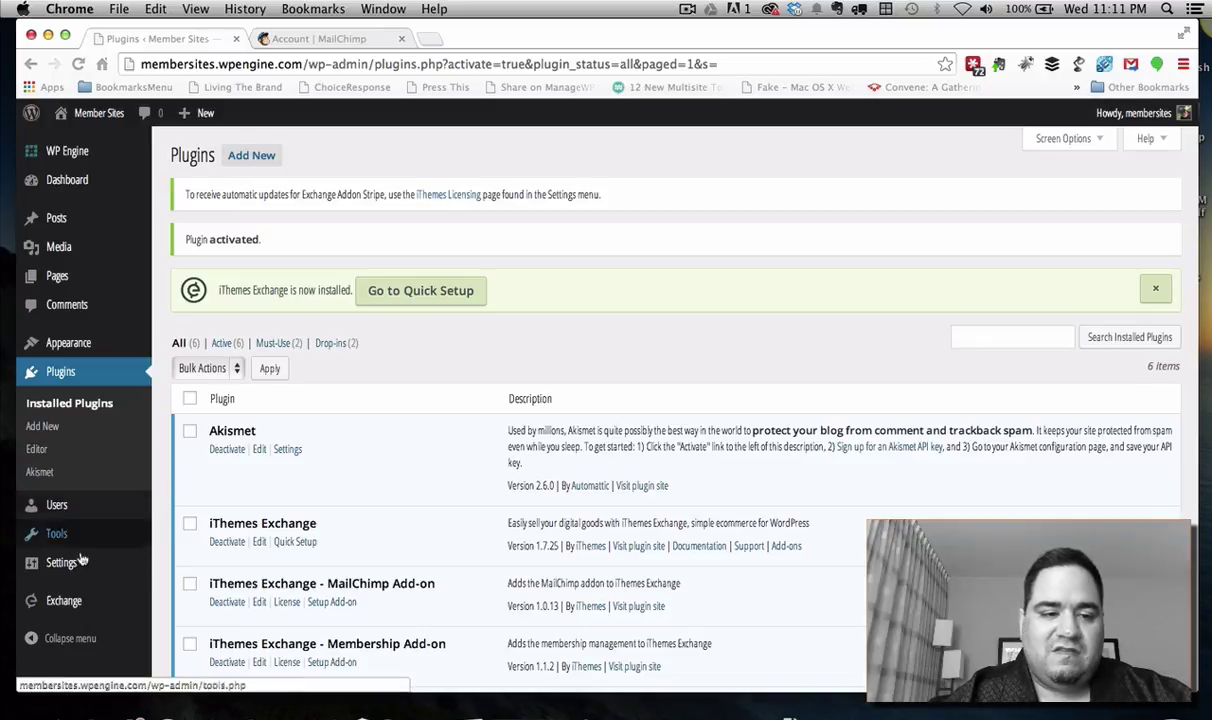
pyautogui.moveTo(90, 562)
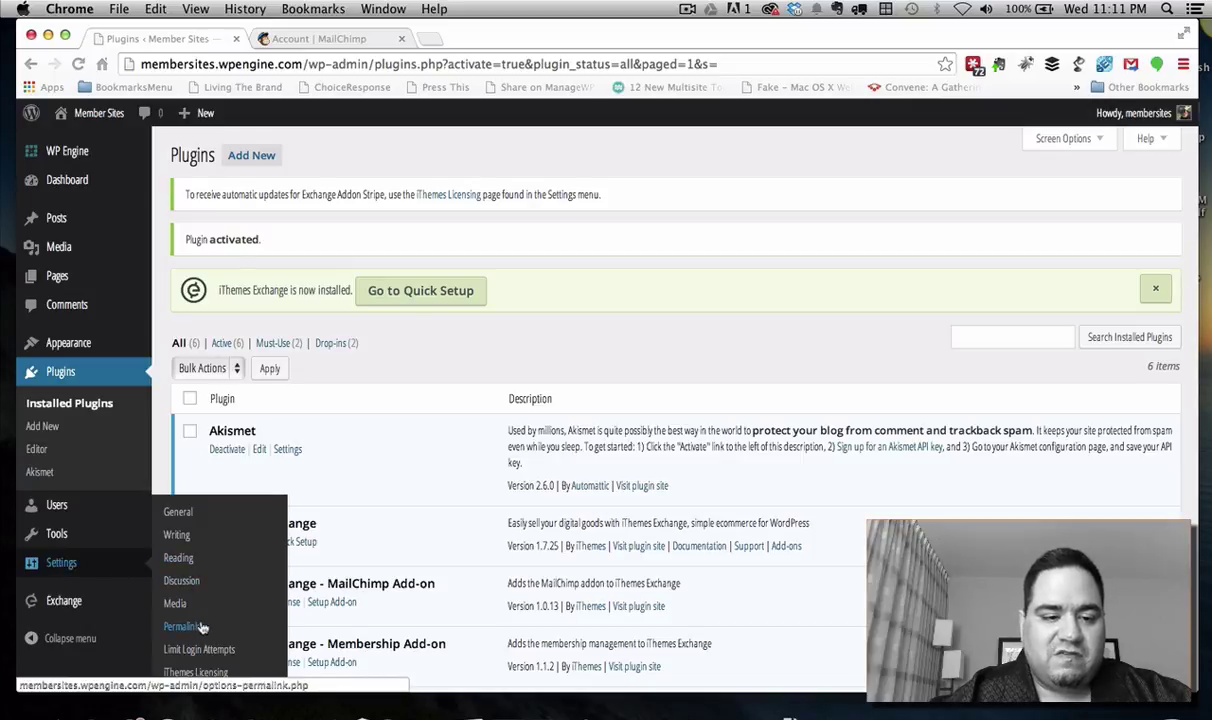
pyautogui.click(192, 672)
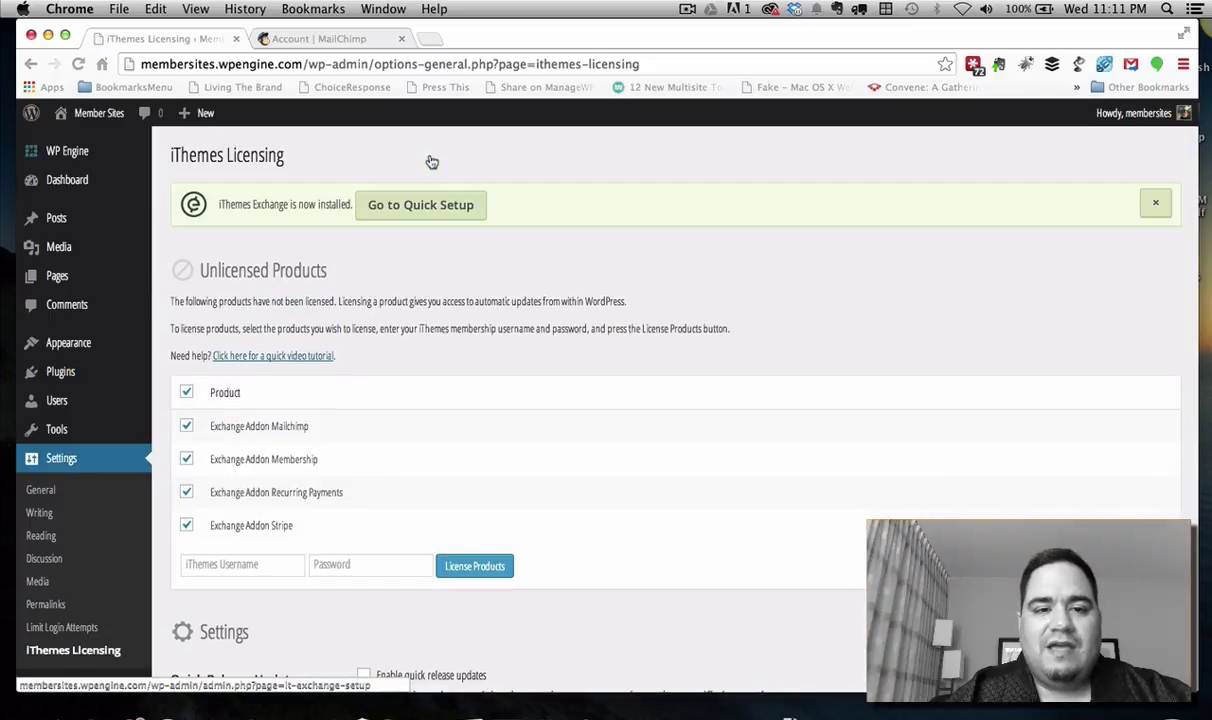
pyautogui.scroll(-3, 462, 330)
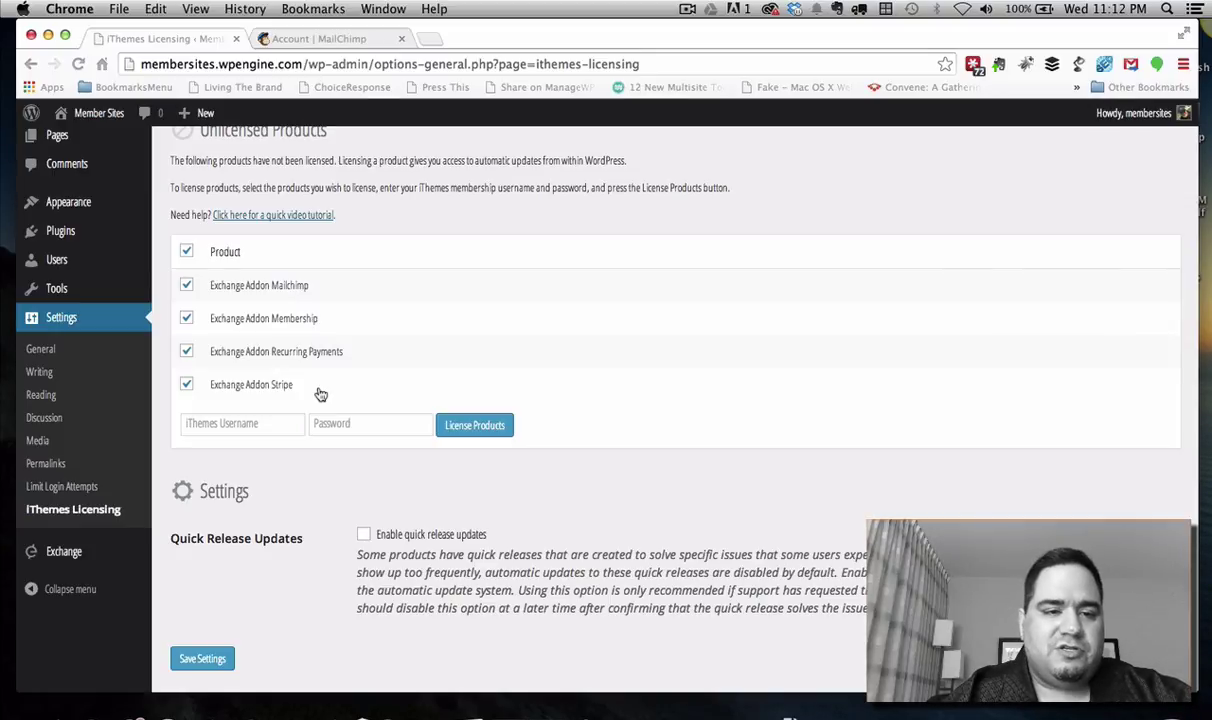
pyautogui.scroll(2, 320, 394)
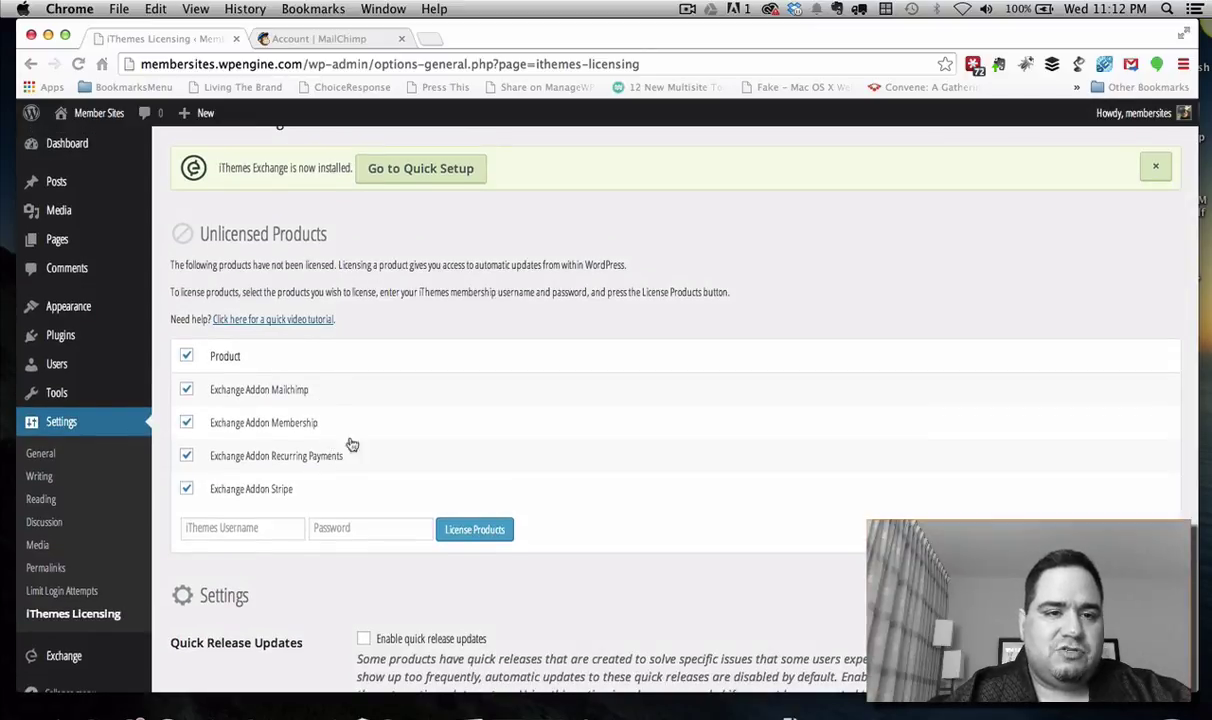
# Open the Exchange quick setup and review its product types, payment methods and Stripe credential fields
pyautogui.click(390, 168)
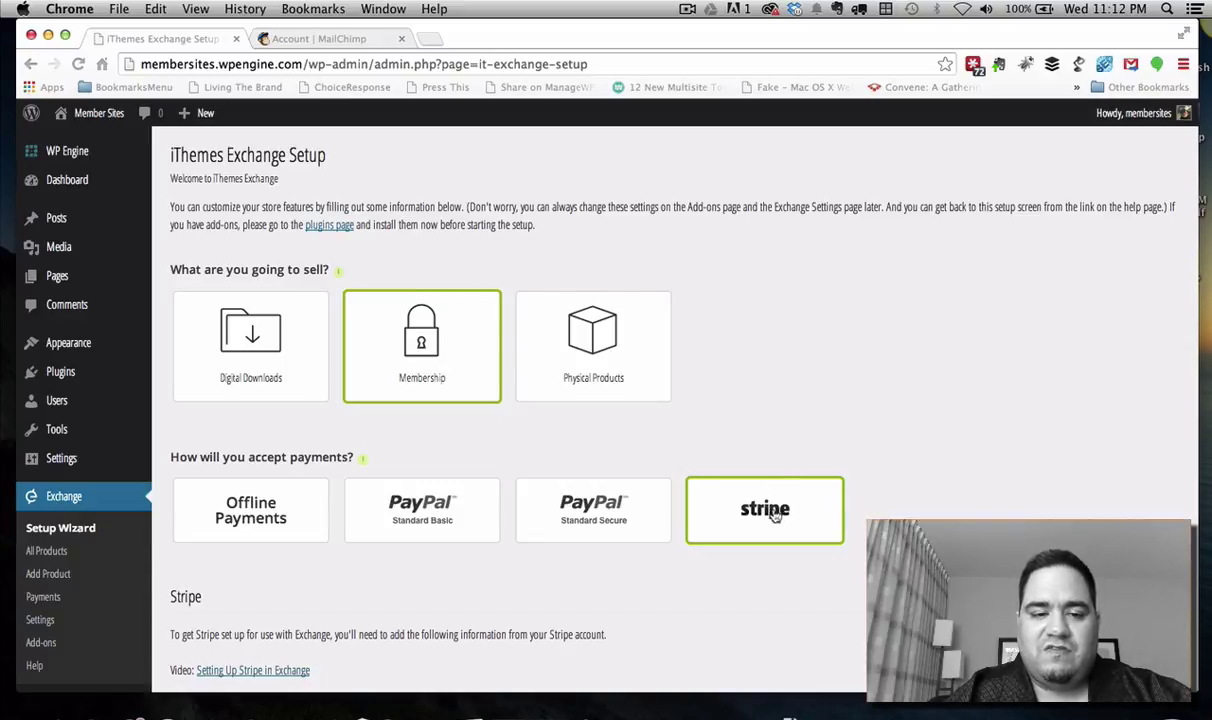
pyautogui.scroll(-5, 841, 601)
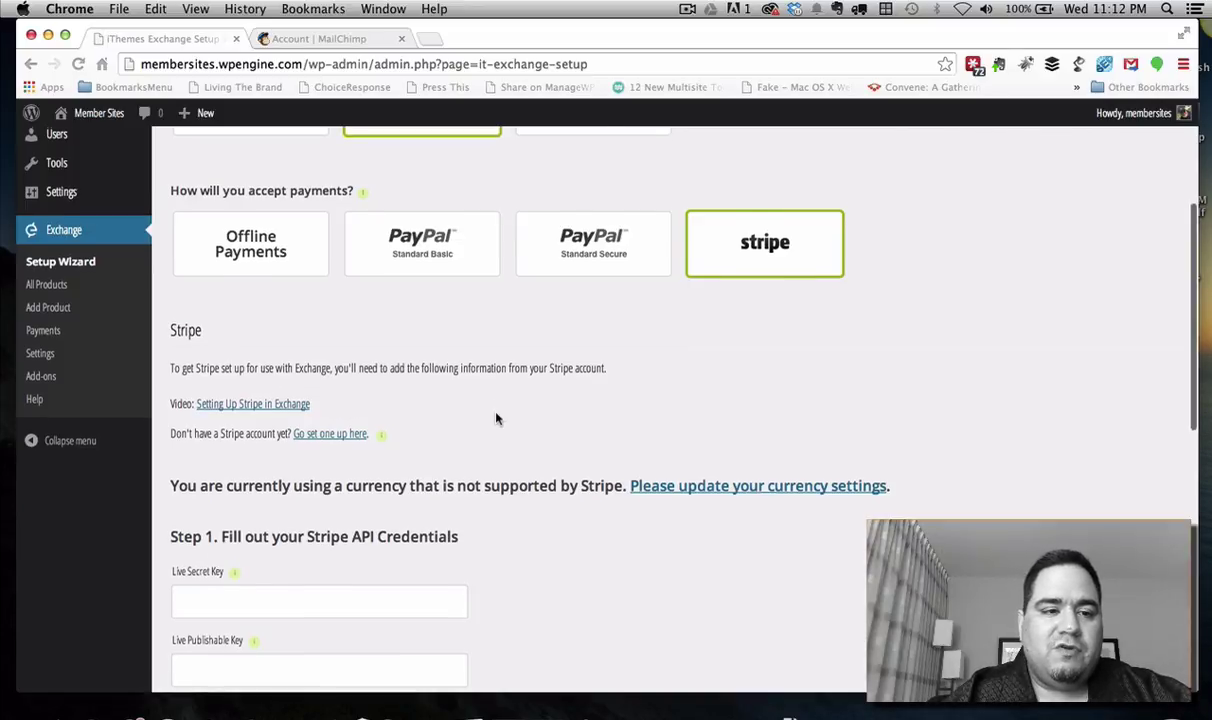
pyautogui.scroll(2, 496, 418)
pyautogui.scroll(4, 496, 482)
pyautogui.scroll(-5, 497, 485)
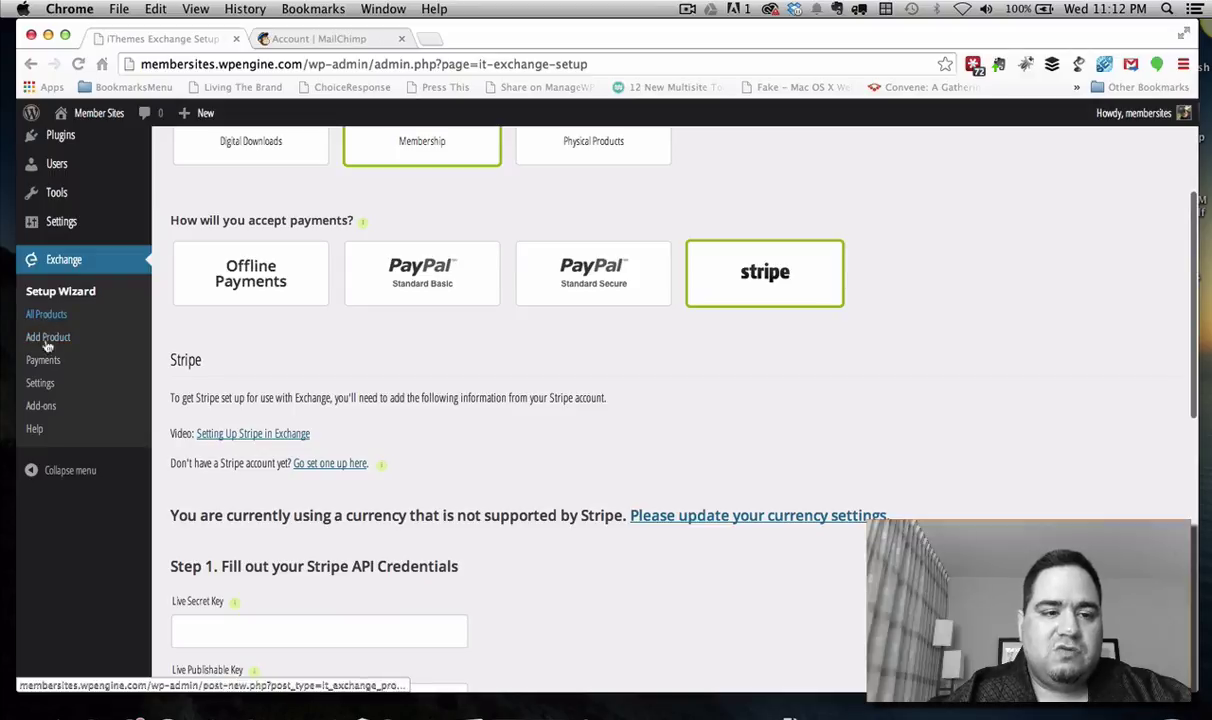
# Open the Exchange general settings and review the company details, store, currency and customer registration sections
pyautogui.click(43, 387)
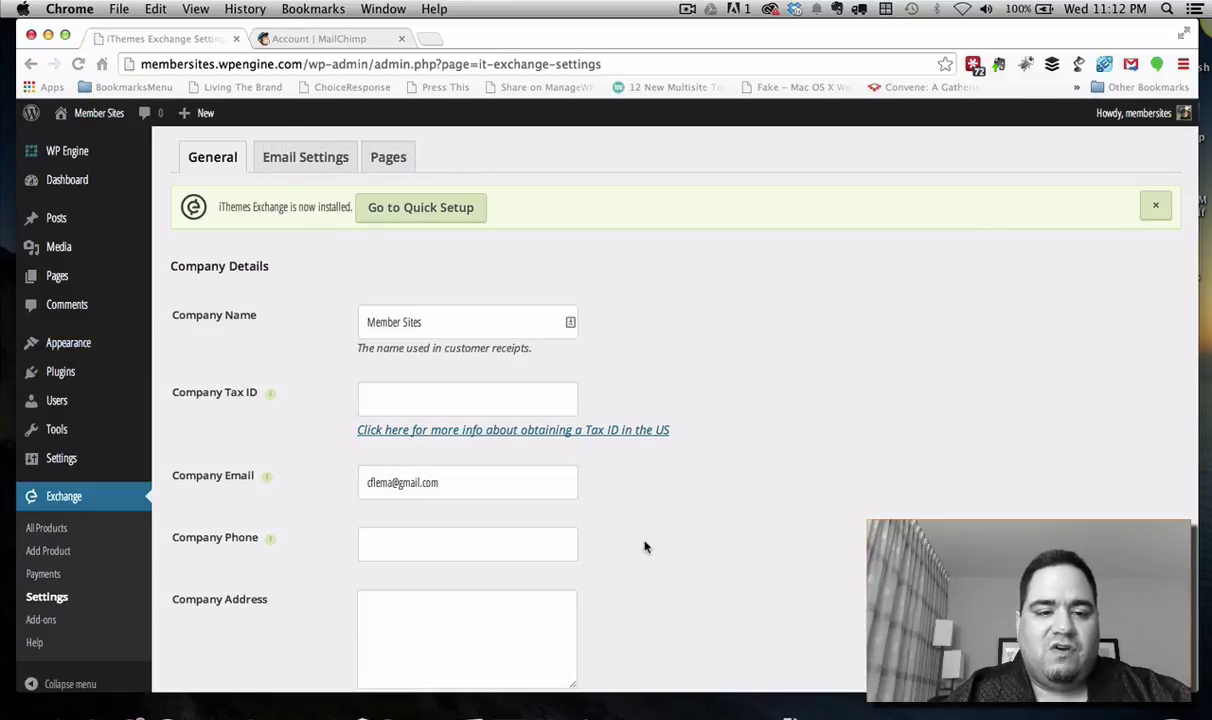
pyautogui.scroll(-3, 611, 506)
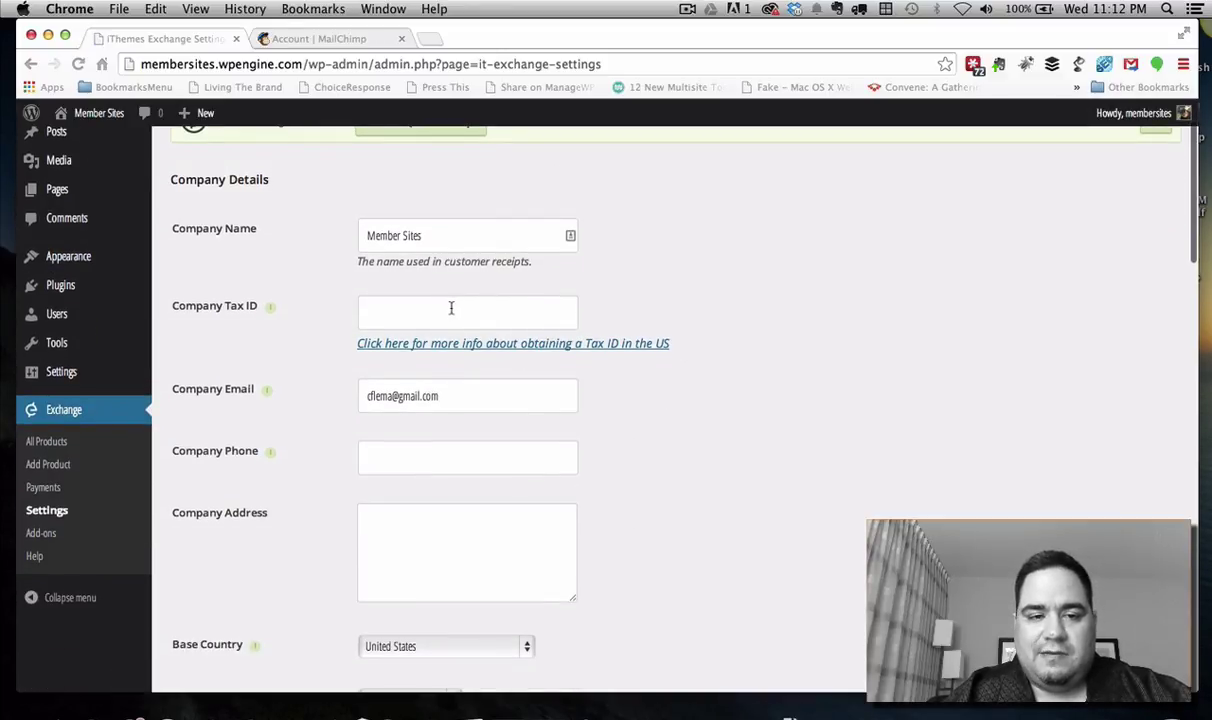
pyautogui.scroll(-10, 487, 511)
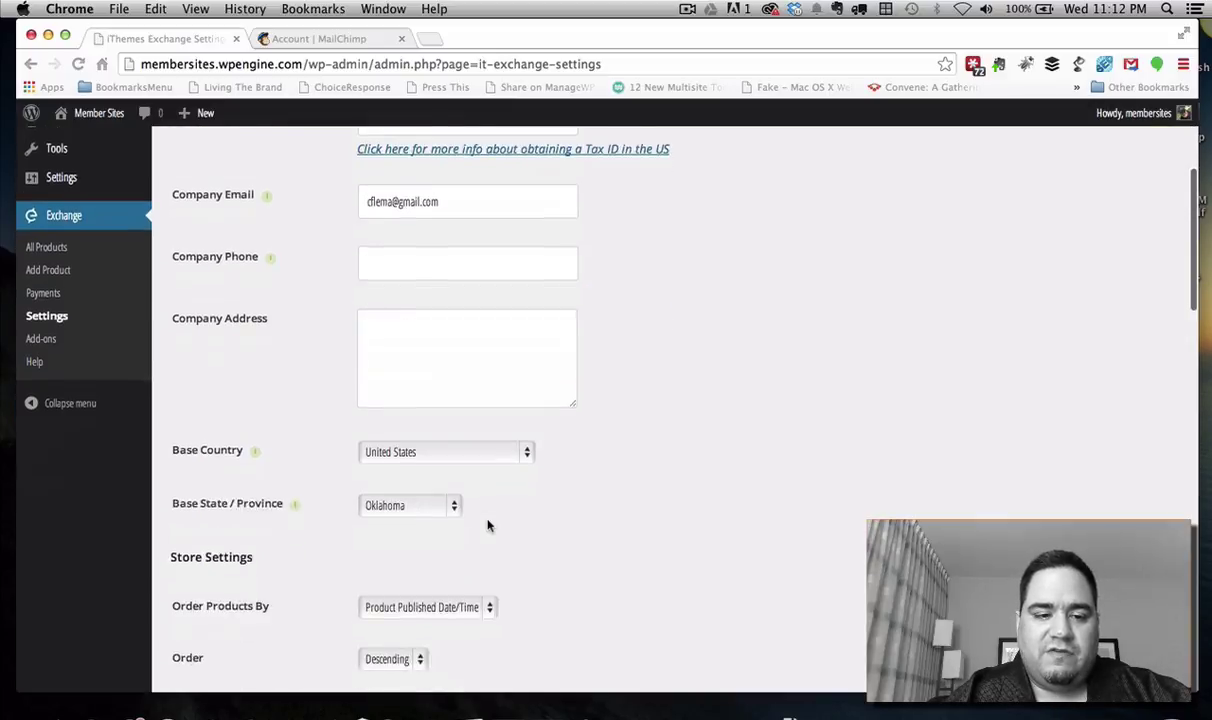
pyautogui.scroll(-5, 482, 479)
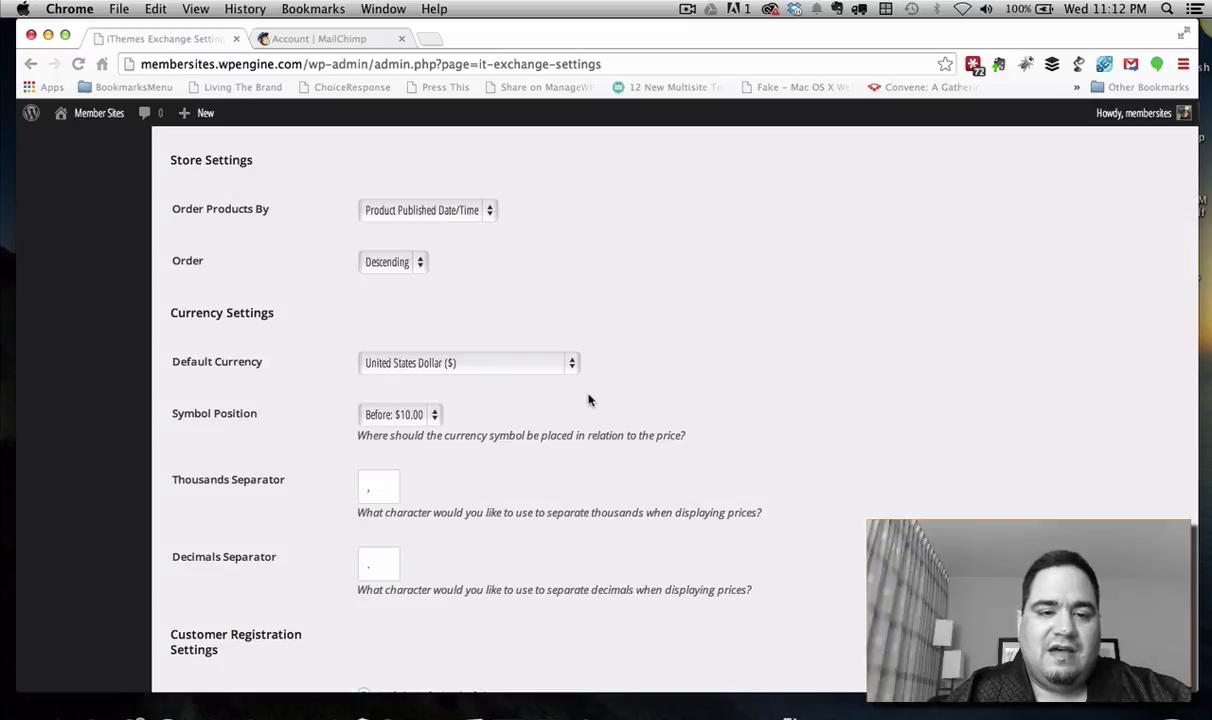
pyautogui.scroll(-3, 588, 400)
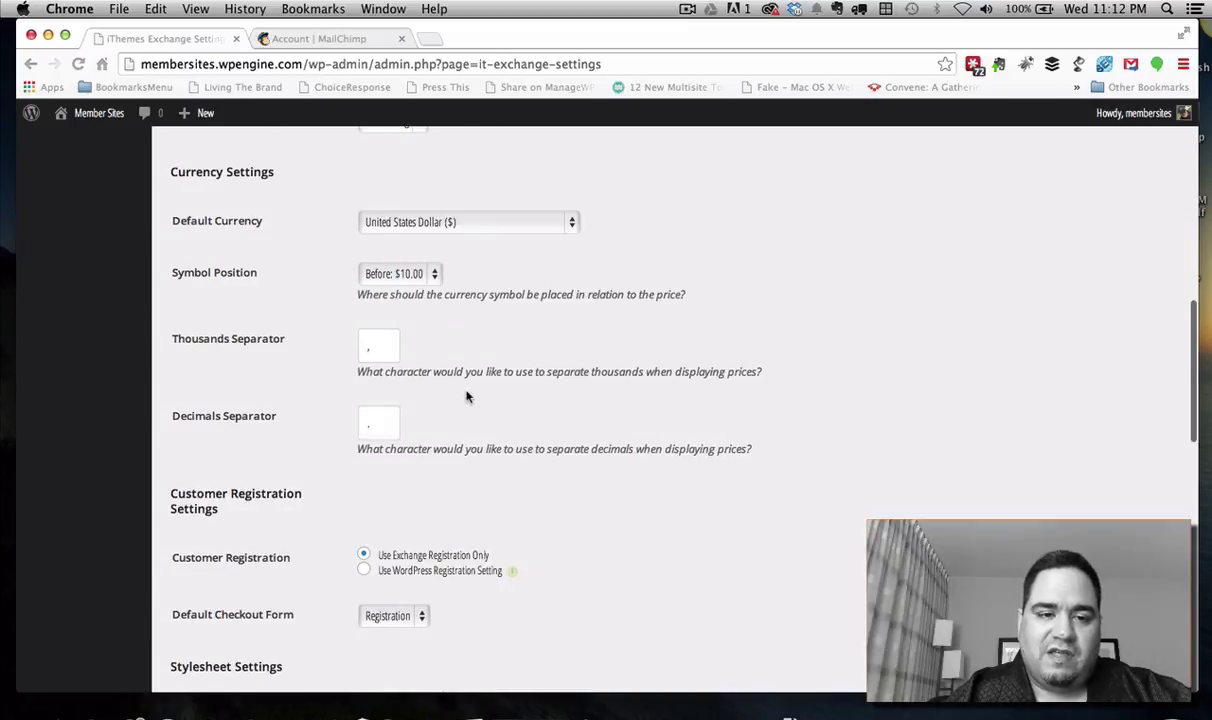
pyautogui.scroll(-5, 452, 436)
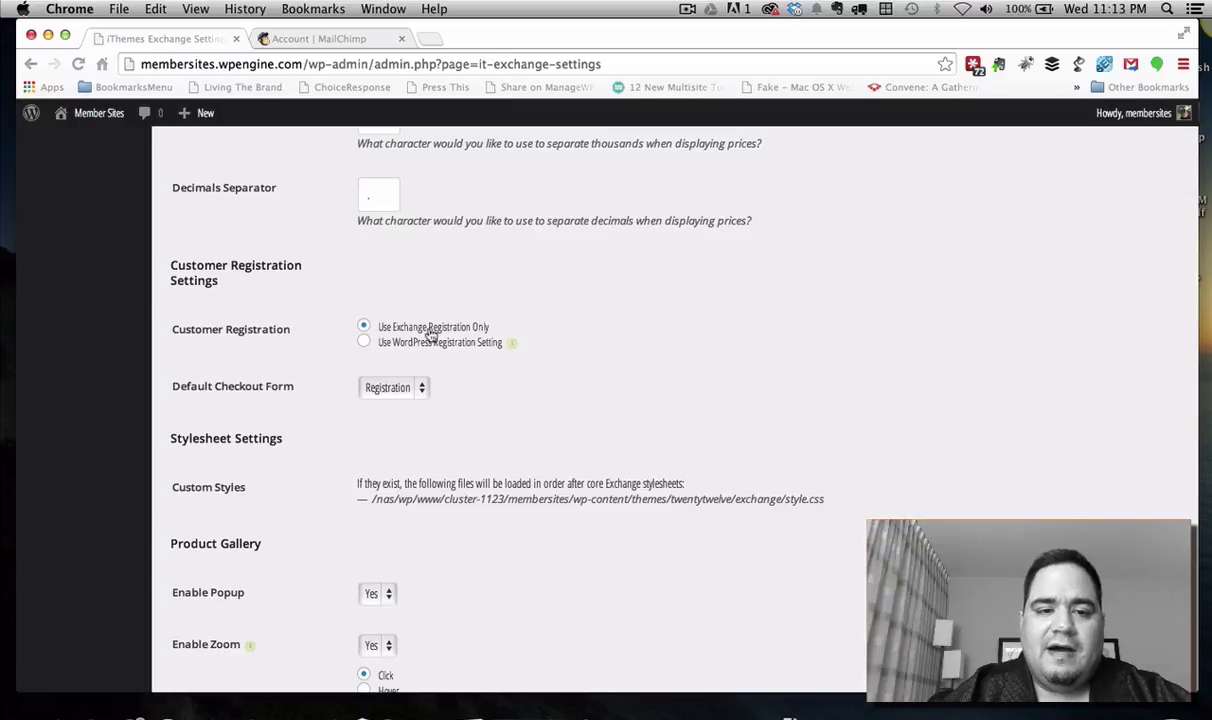
# Check the Default Checkout Form choices, keeping Registration, and review the stylesheet, product gallery and customer account page message settings
pyautogui.click(392, 387)
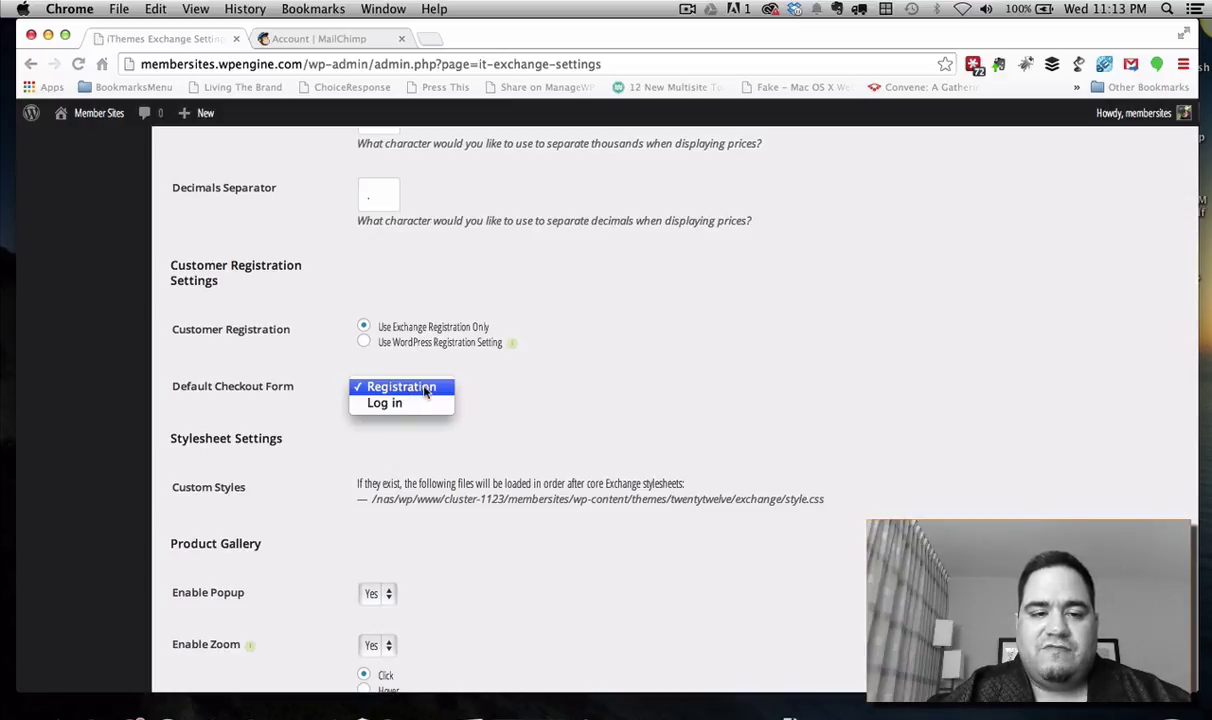
pyautogui.click(426, 390)
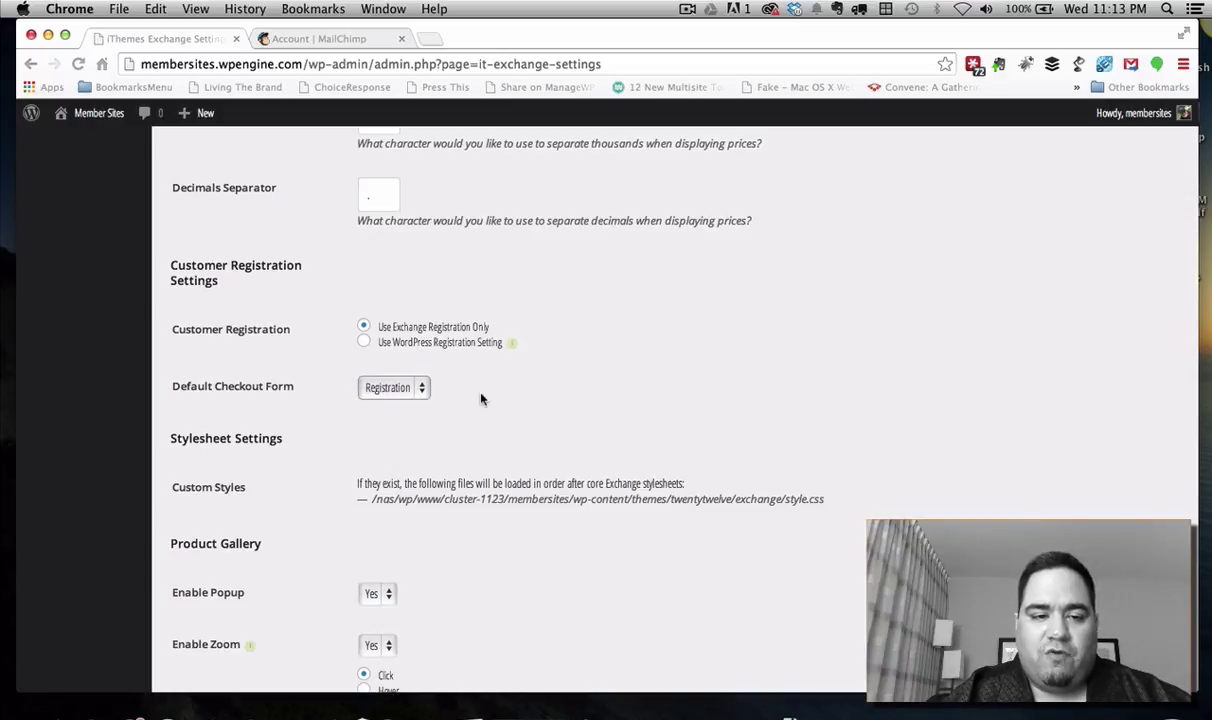
pyautogui.scroll(-3, 496, 485)
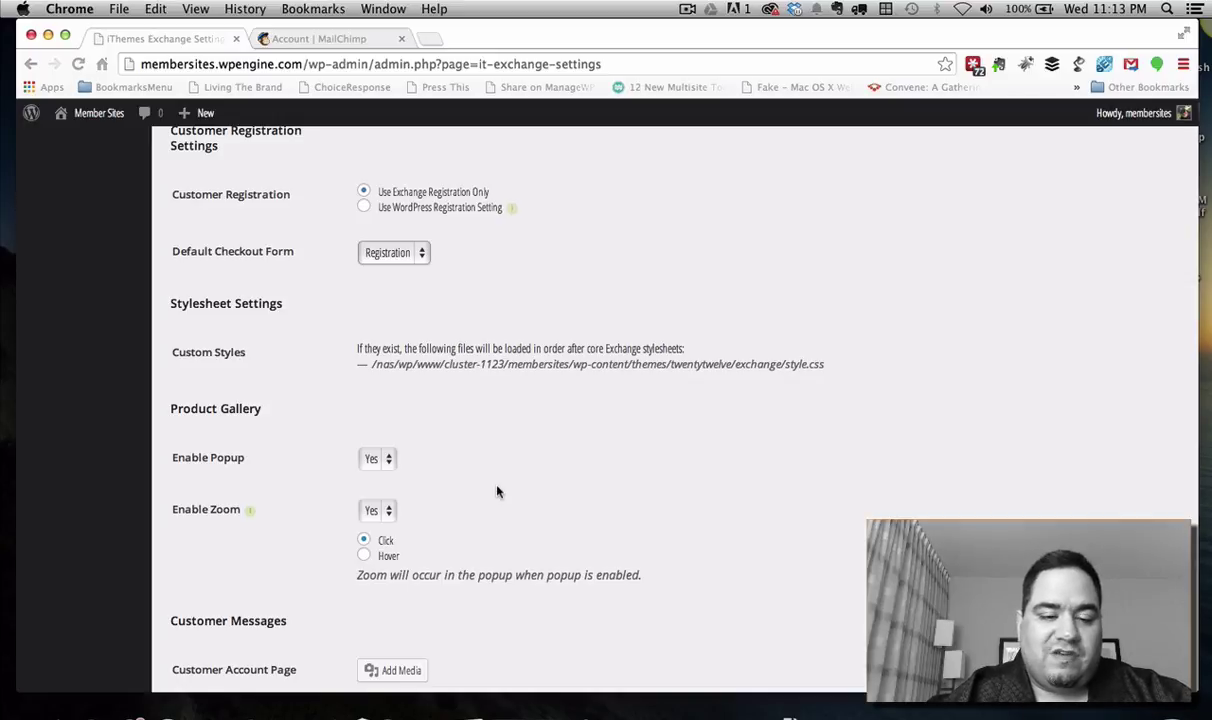
pyautogui.scroll(-3, 497, 491)
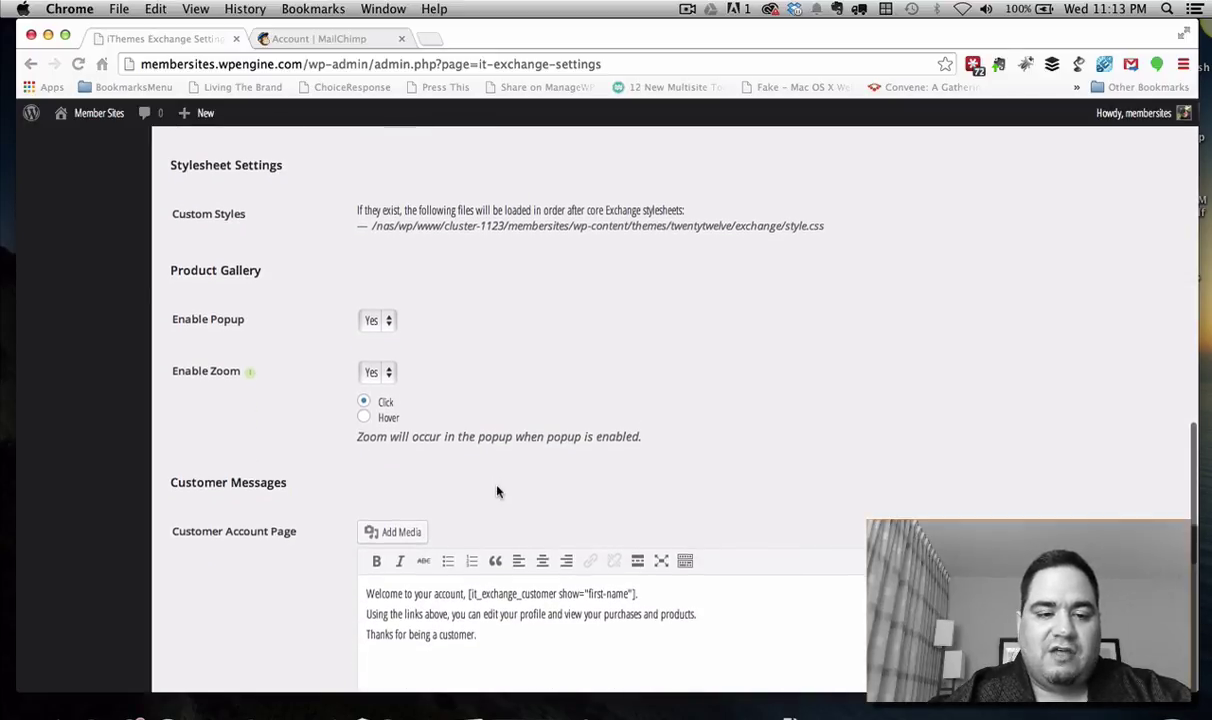
pyautogui.scroll(-1, 497, 491)
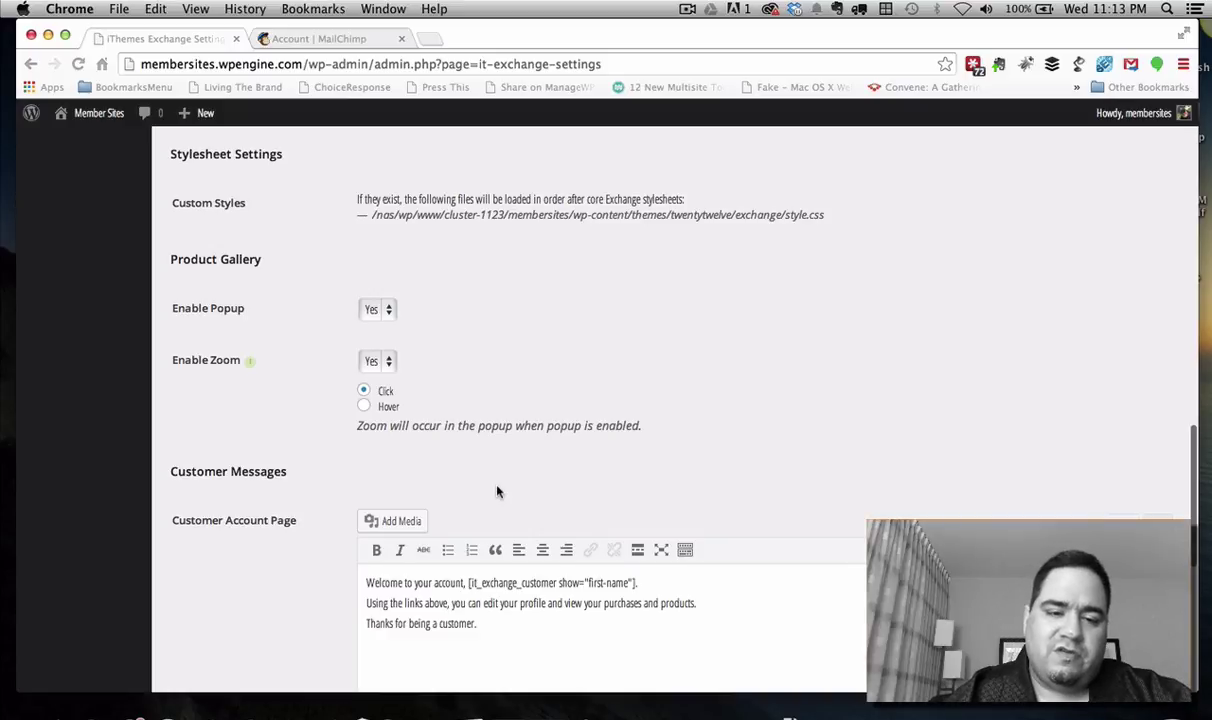
pyautogui.scroll(-5, 497, 490)
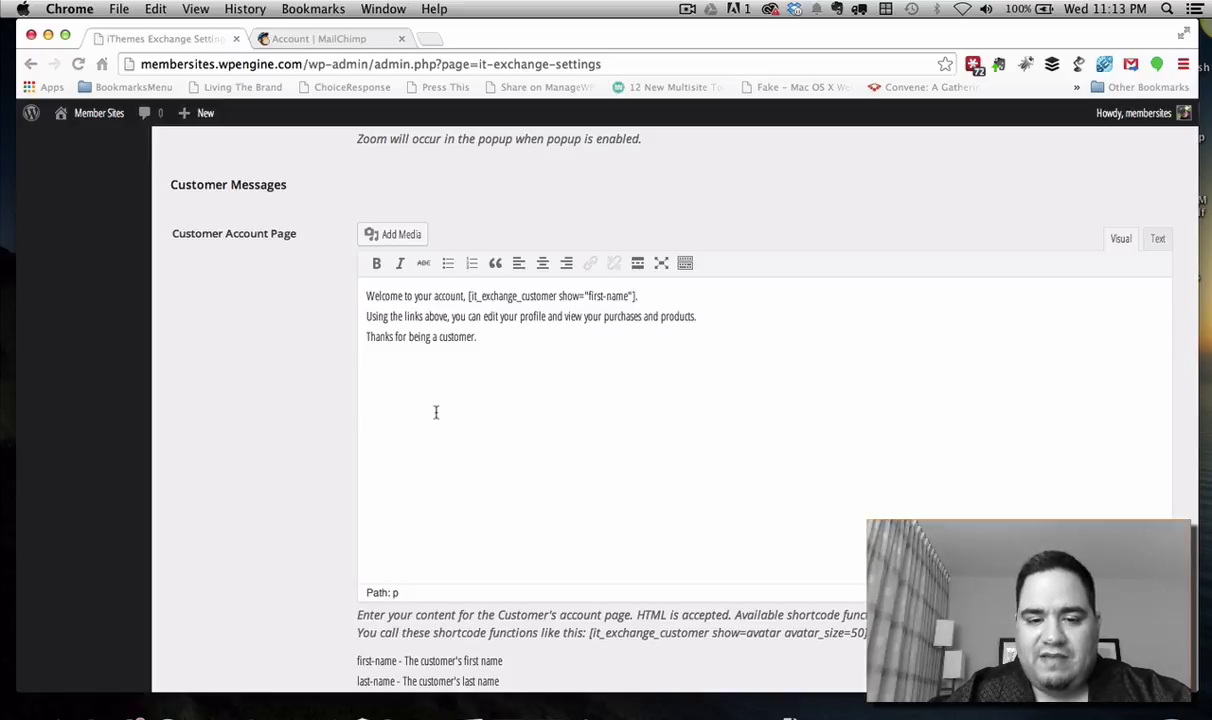
pyautogui.scroll(-1, 430, 400)
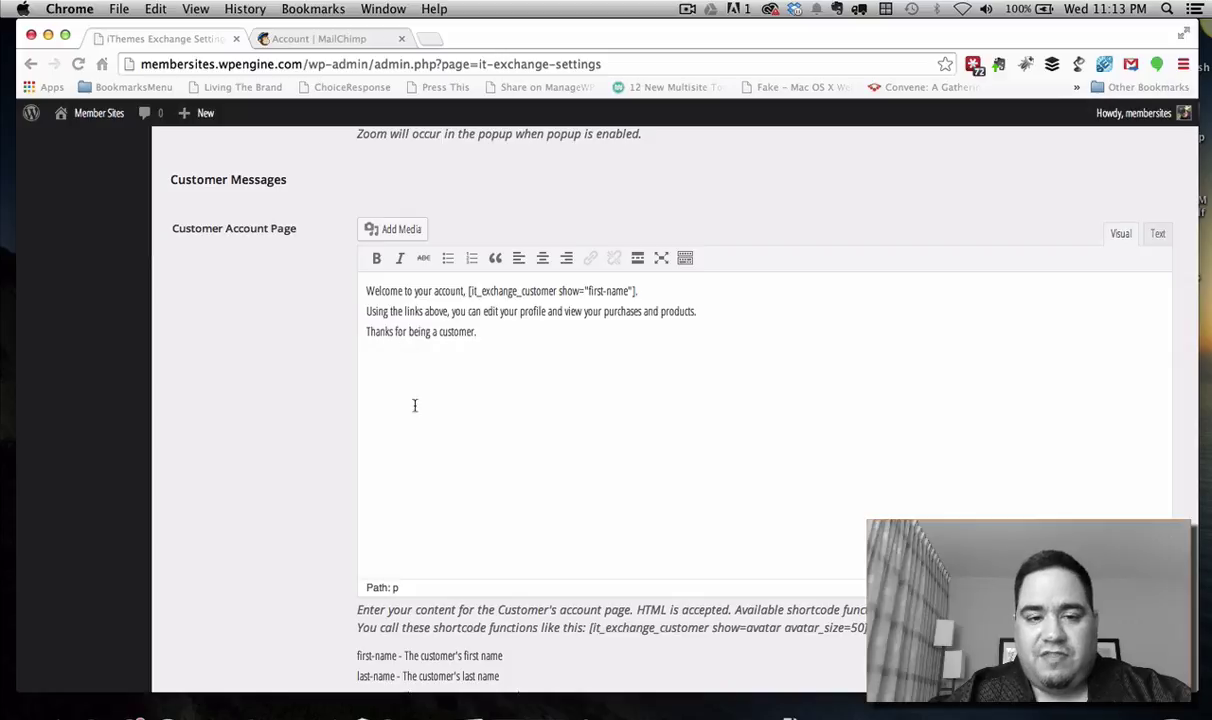
pyautogui.scroll(-5, 435, 468)
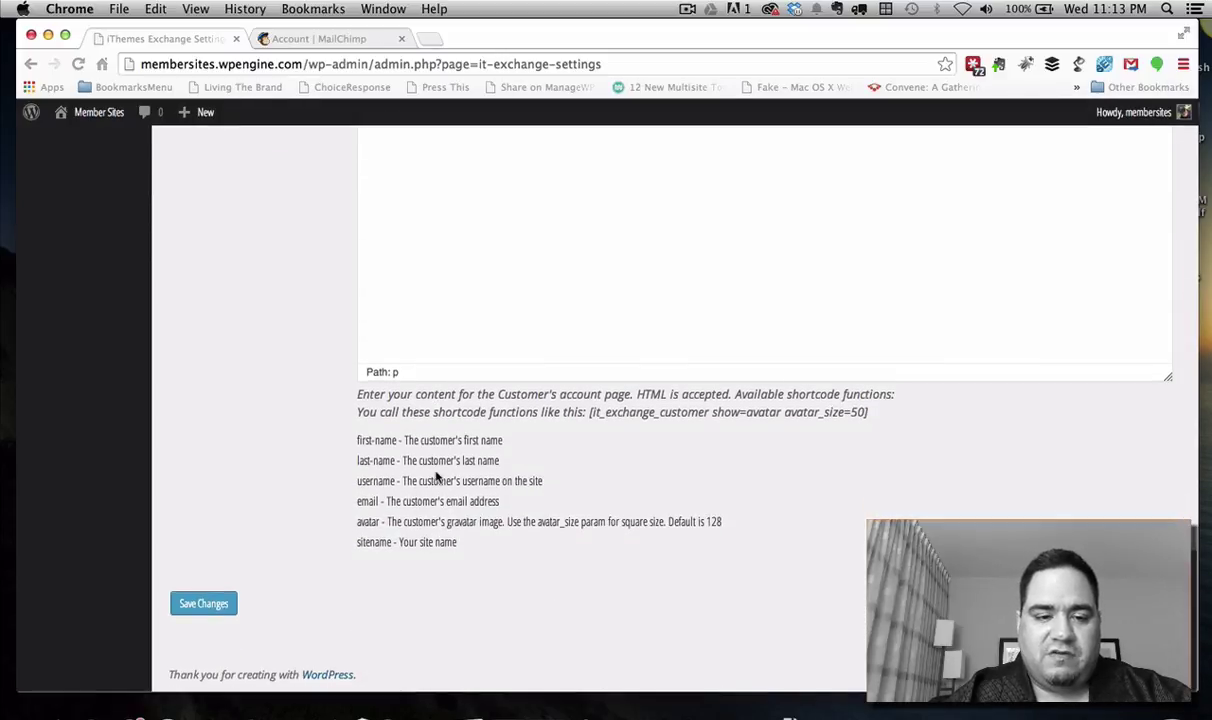
pyautogui.scroll(20, 257, 533)
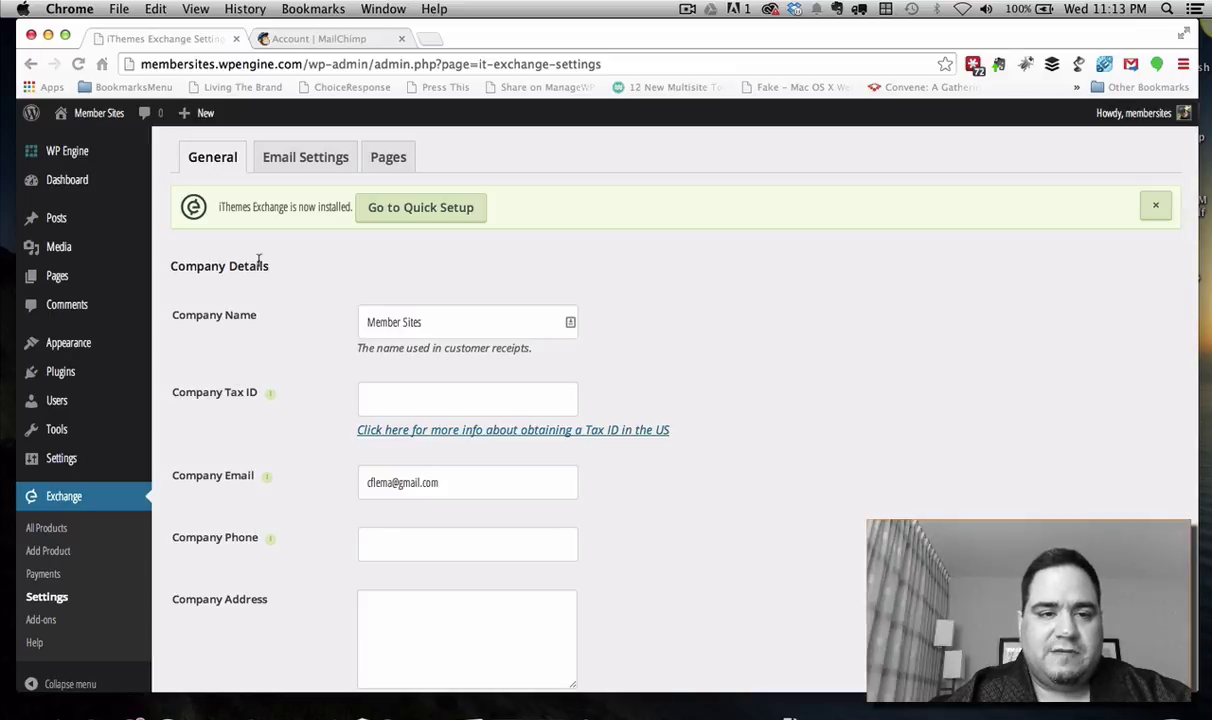
# Open the Exchange email settings and review the admin notification and customer receipt fields, templates and available shortcodes
pyautogui.click(324, 168)
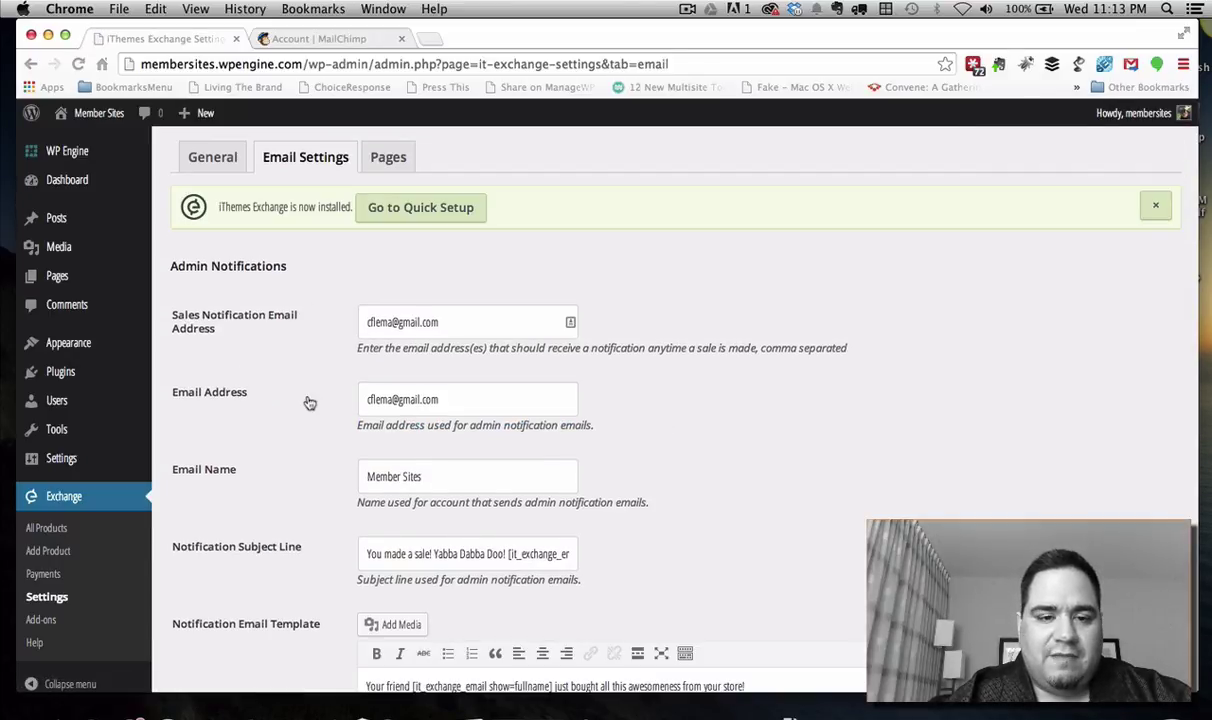
pyautogui.scroll(-3, 306, 400)
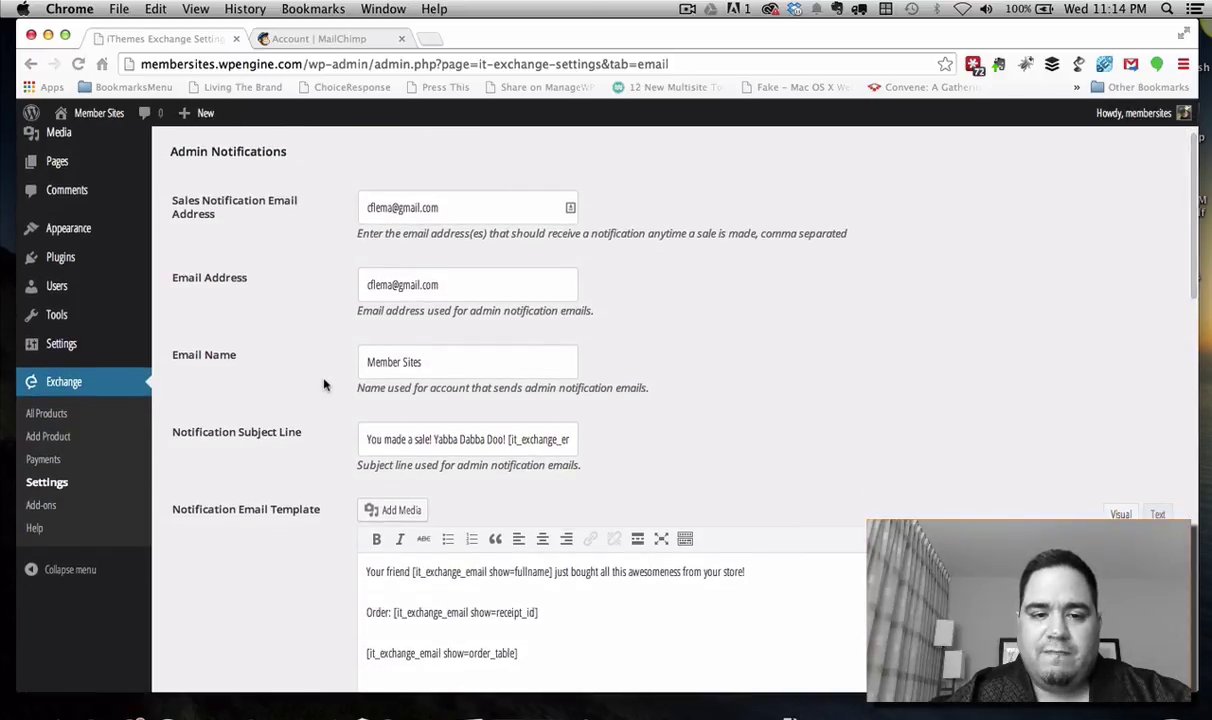
pyautogui.scroll(-3, 323, 381)
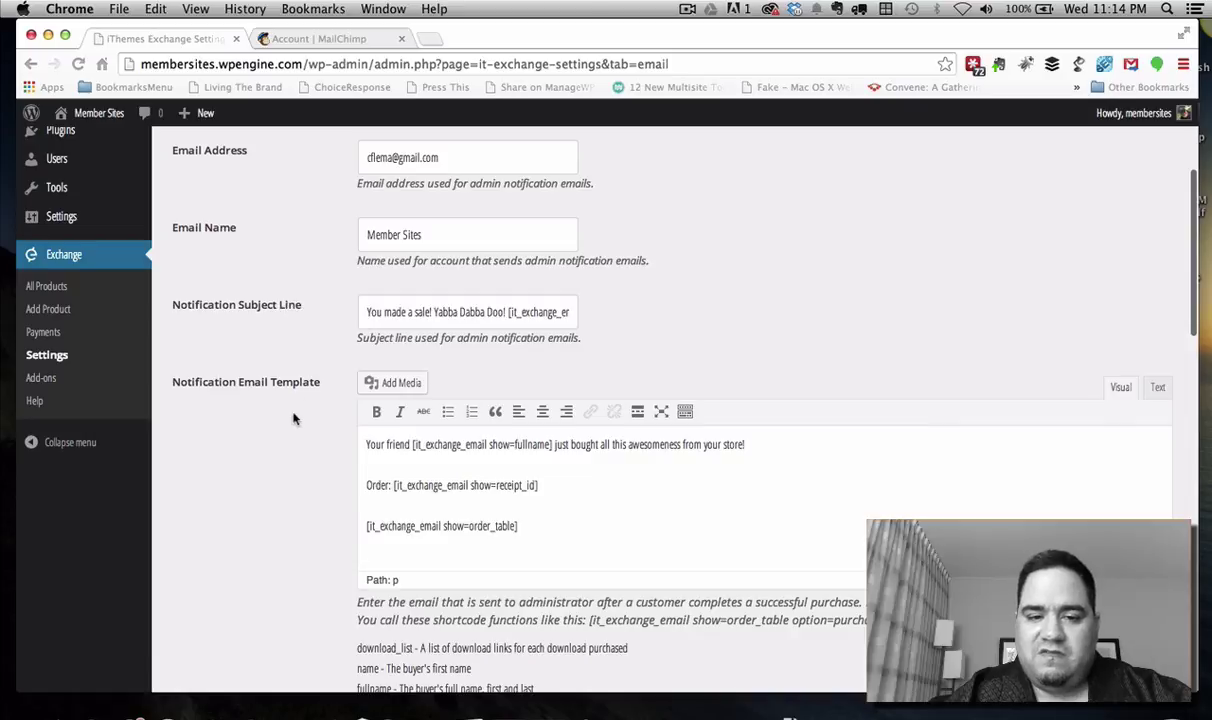
pyautogui.scroll(-8, 324, 531)
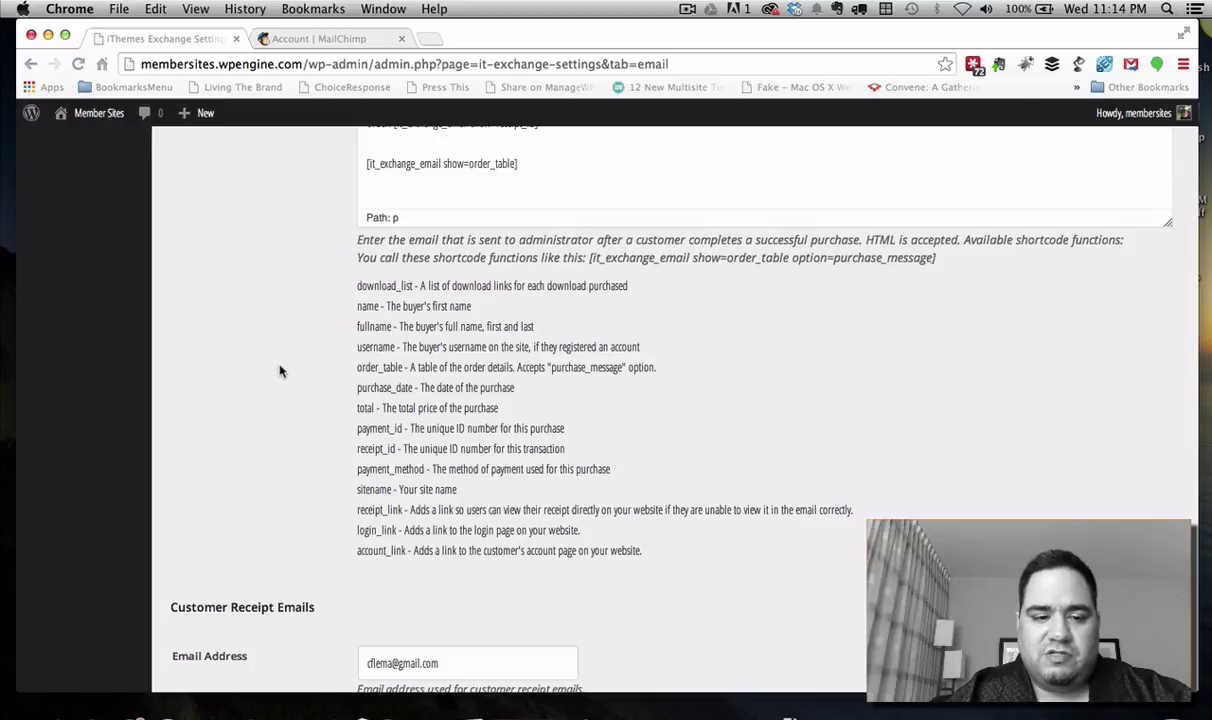
pyautogui.scroll(-8, 280, 371)
pyautogui.scroll(-9, 327, 514)
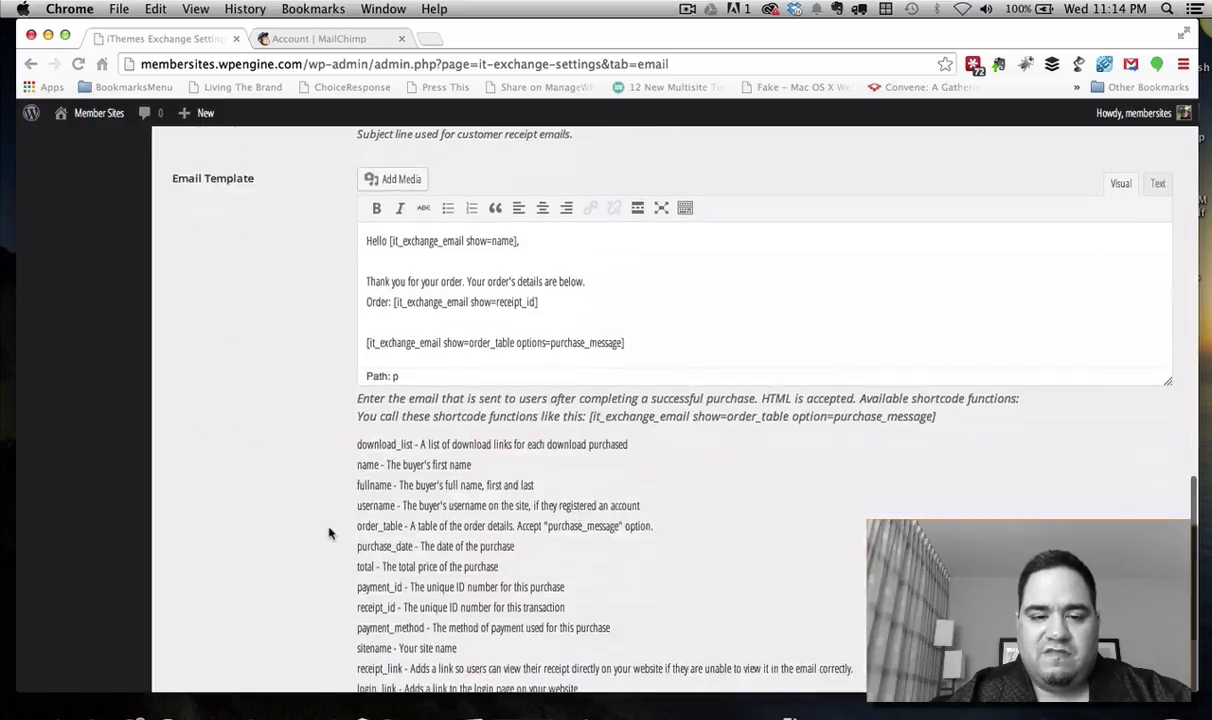
pyautogui.scroll(17, 329, 534)
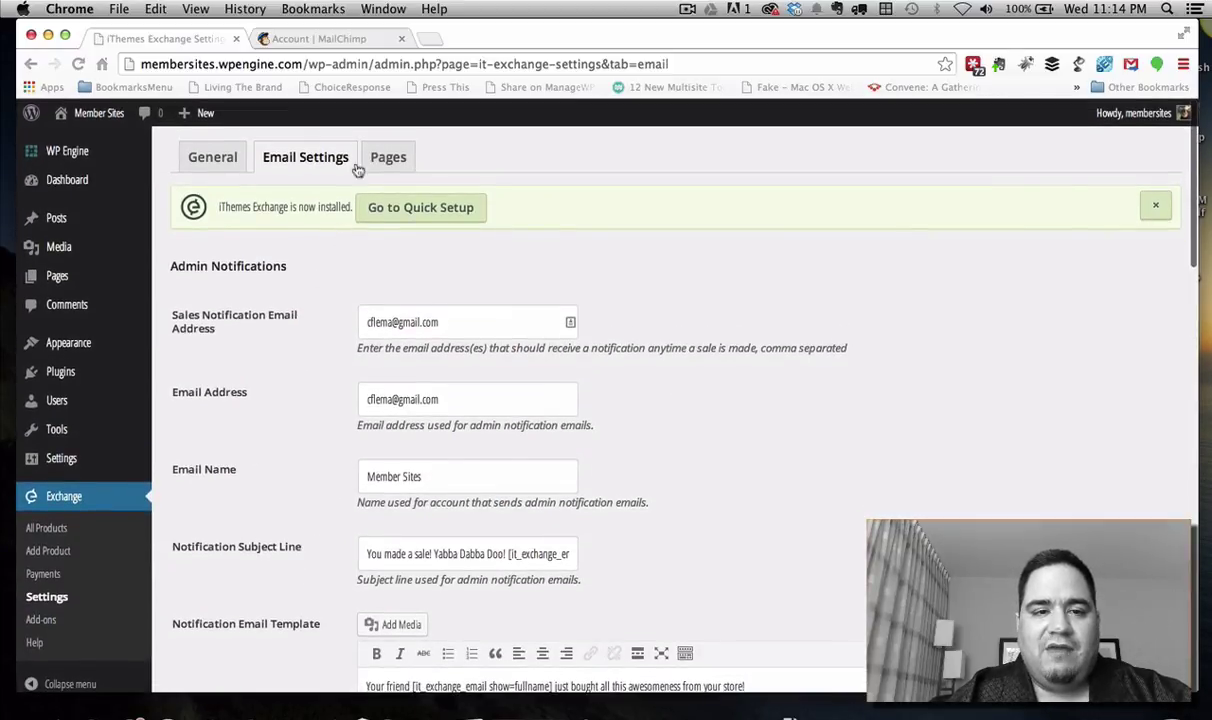
# Open the Exchange Pages settings, check the Store Page type choices, keeping Exchange, and review the page titles and slugs
pyautogui.click(387, 158)
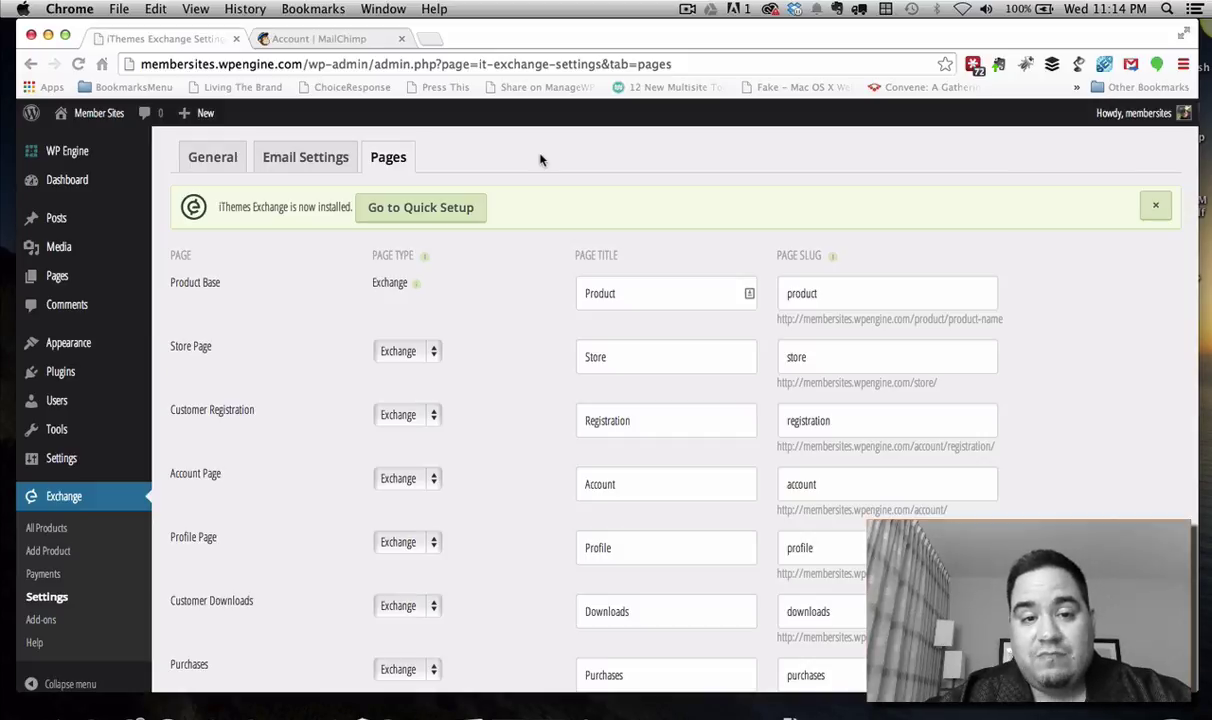
pyautogui.click(434, 351)
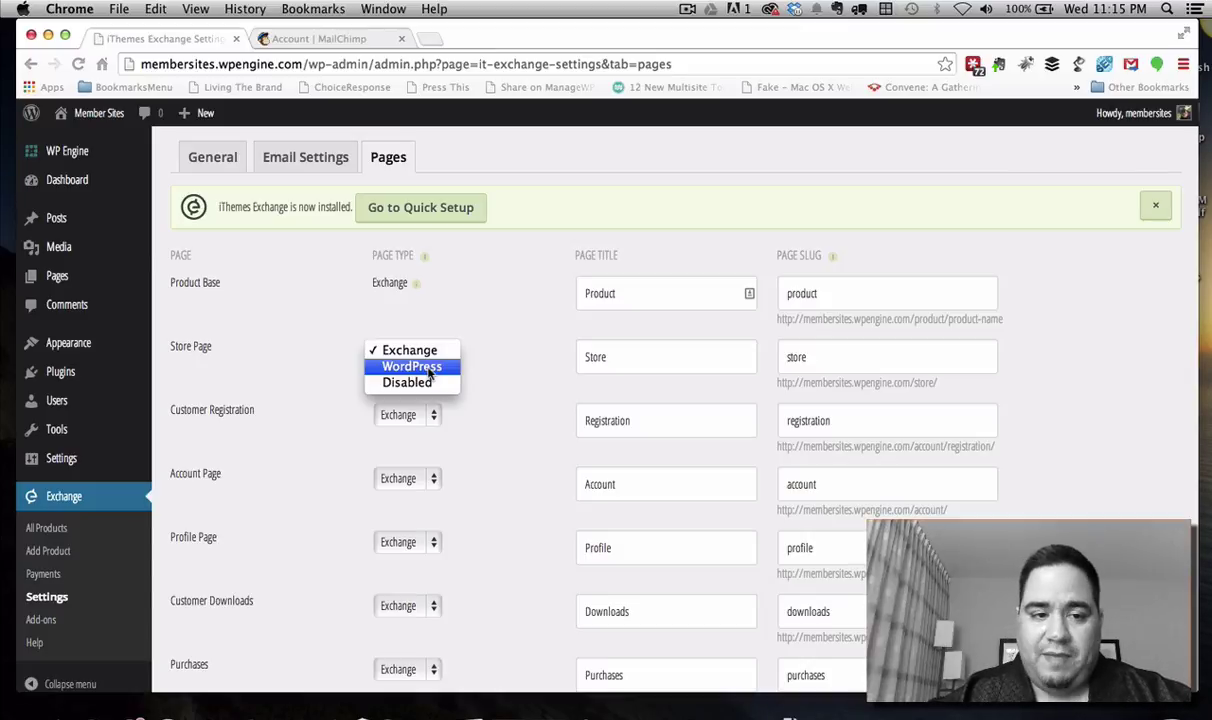
pyautogui.click(490, 336)
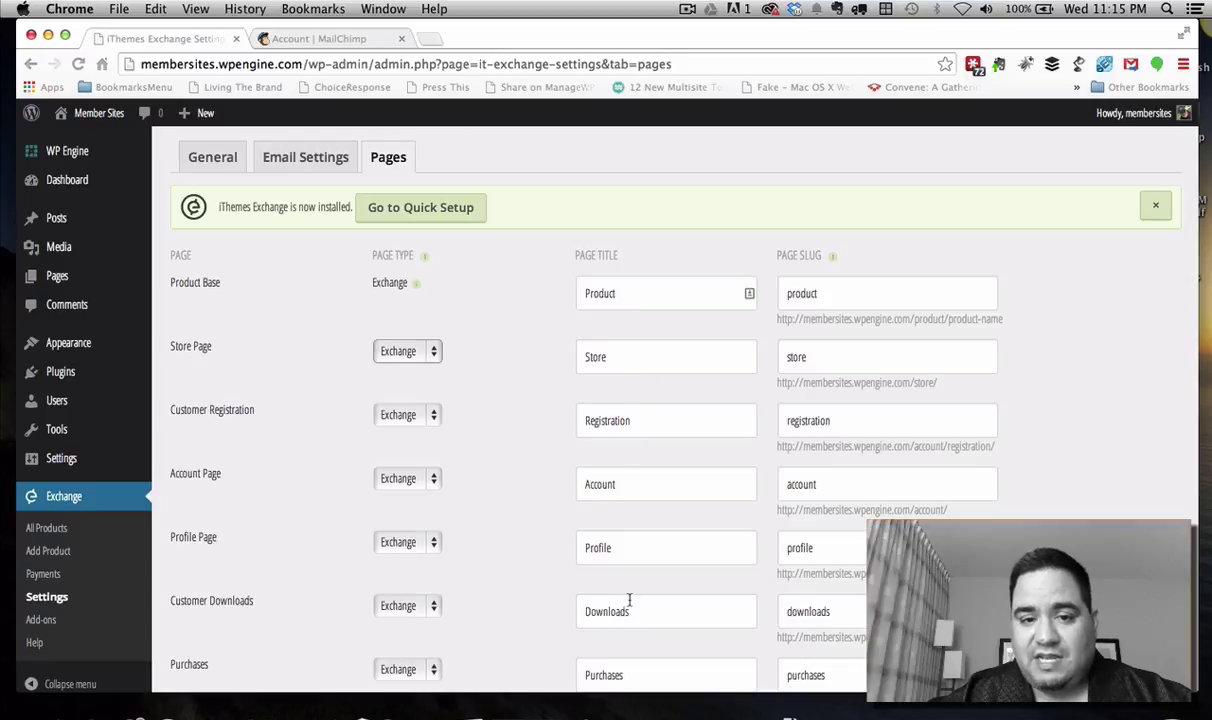
pyautogui.scroll(-3, 628, 600)
pyautogui.scroll(3, 628, 574)
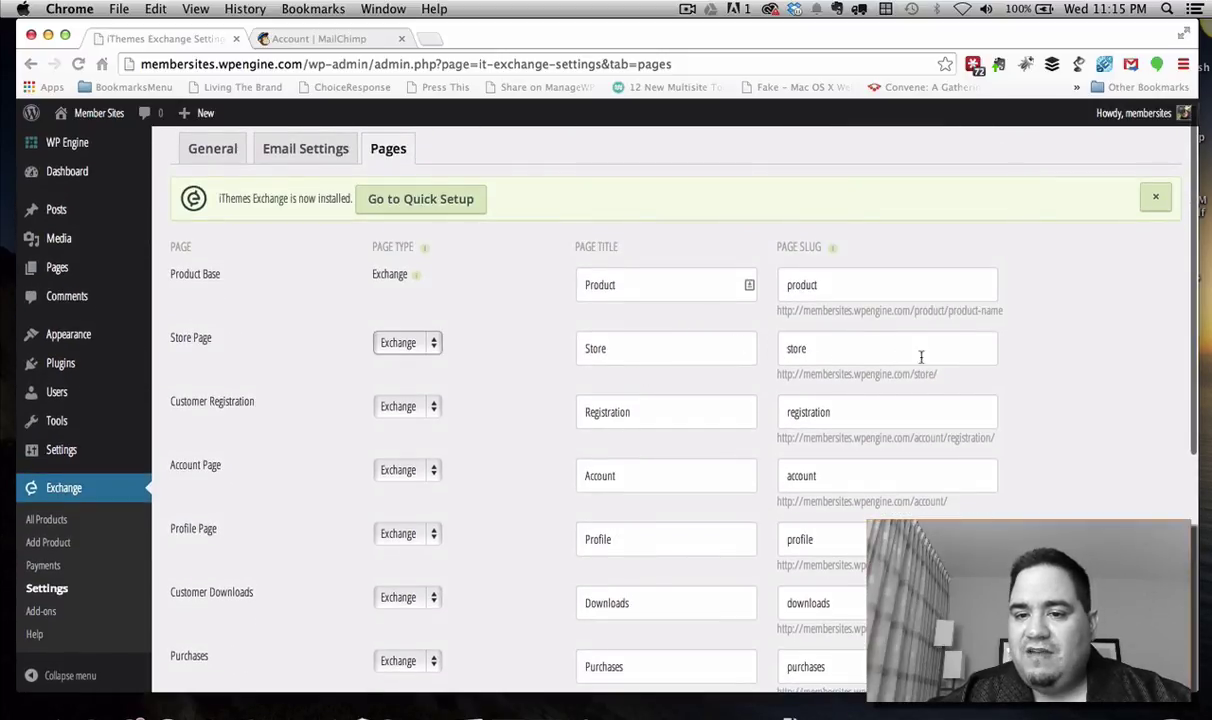
pyautogui.scroll(-5, 852, 450)
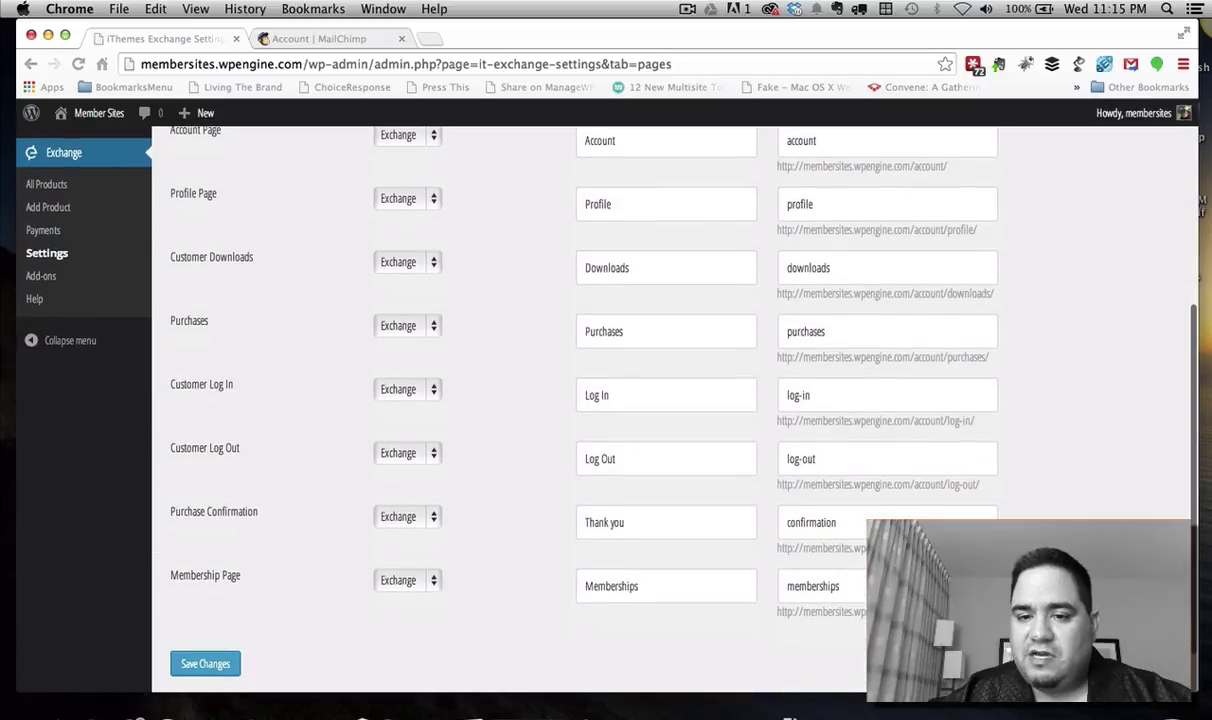
pyautogui.scroll(-1, 452, 366)
pyautogui.scroll(4, 452, 366)
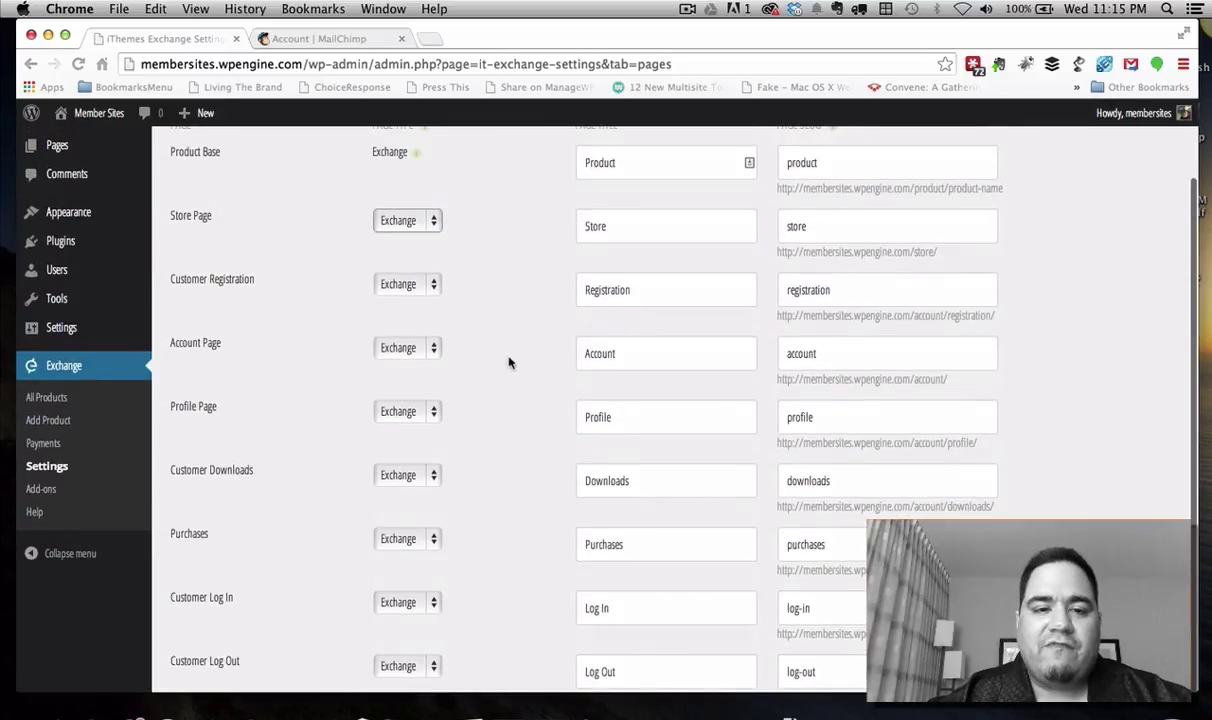
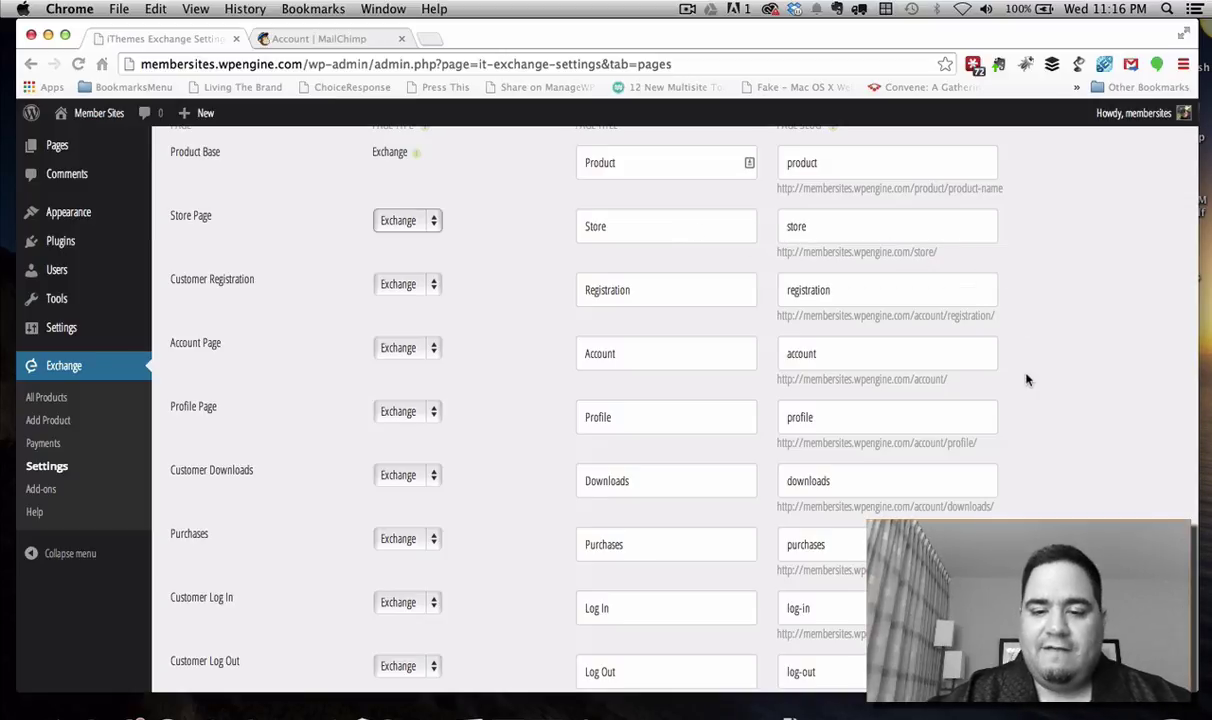
# Check the page type choices for Customer Log In, keeping Exchange, and look over the remaining Exchange pages
pyautogui.scroll(-5, 1026, 379)
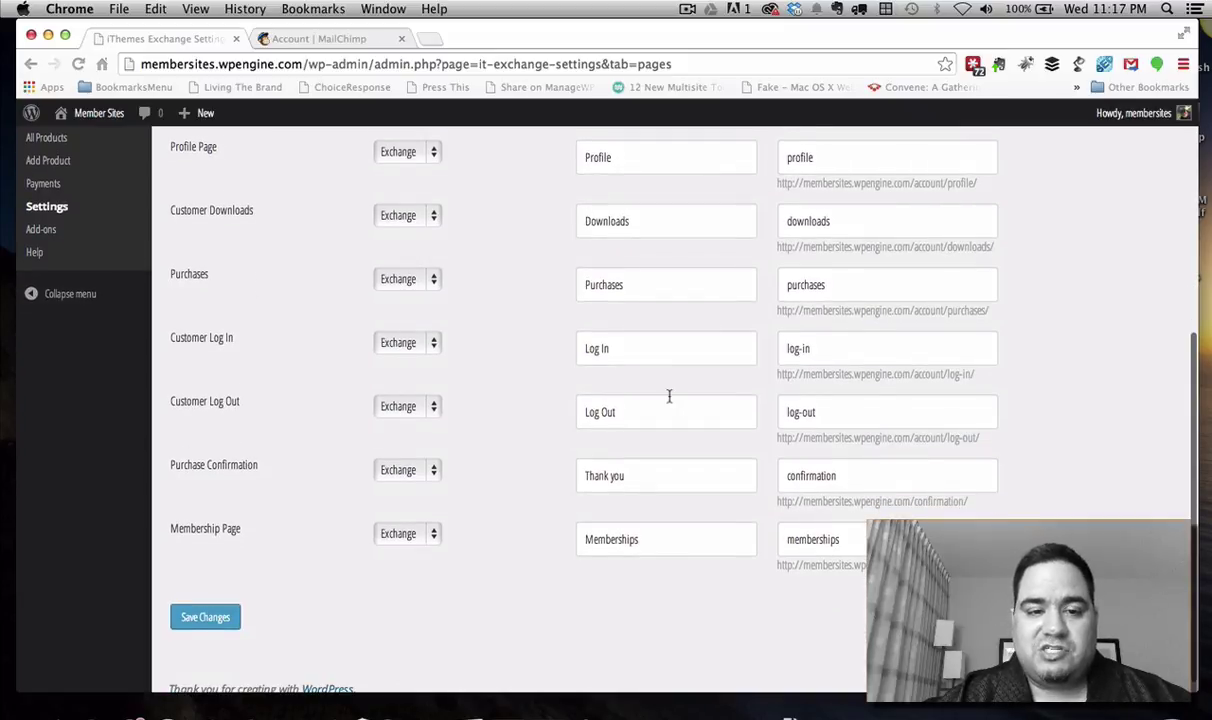
pyautogui.click(434, 343)
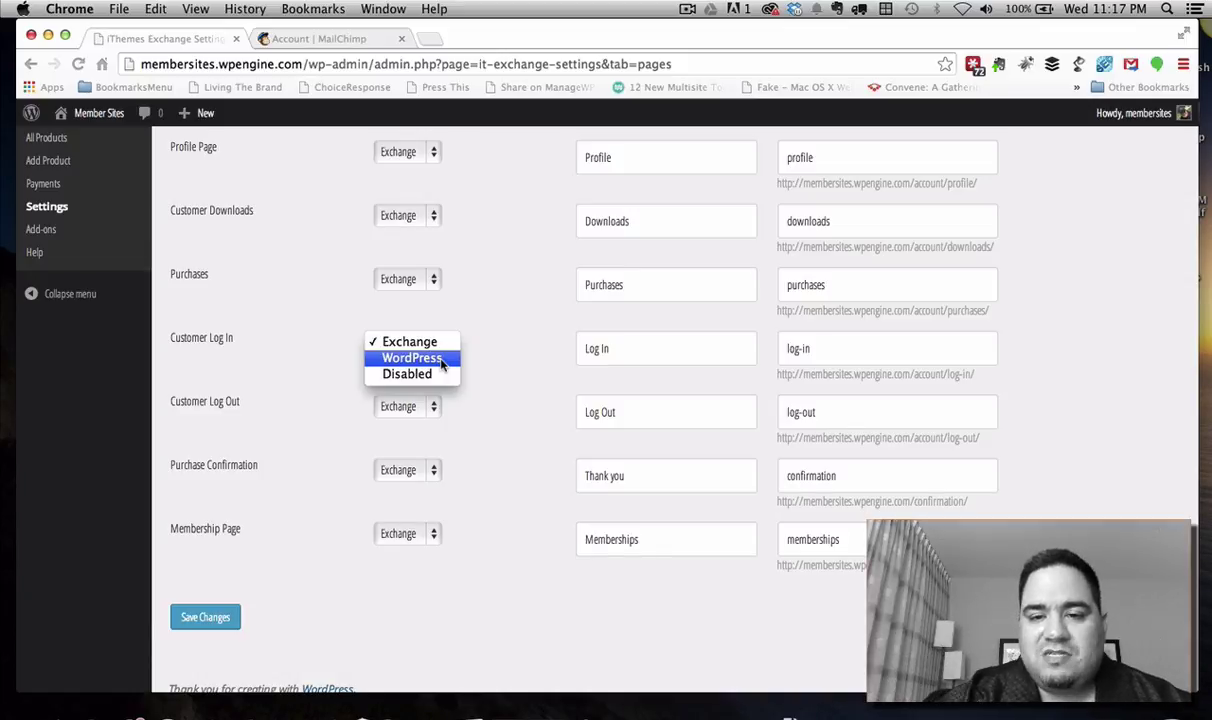
pyautogui.click(496, 340)
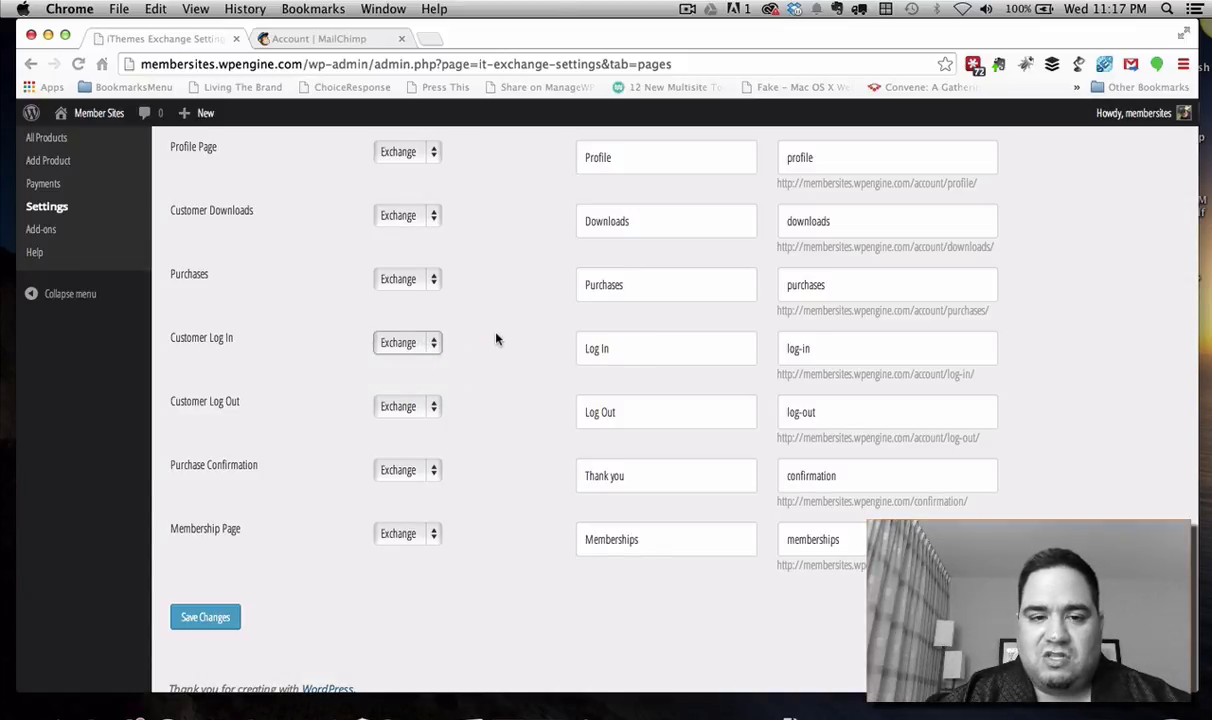
pyautogui.scroll(5, 496, 340)
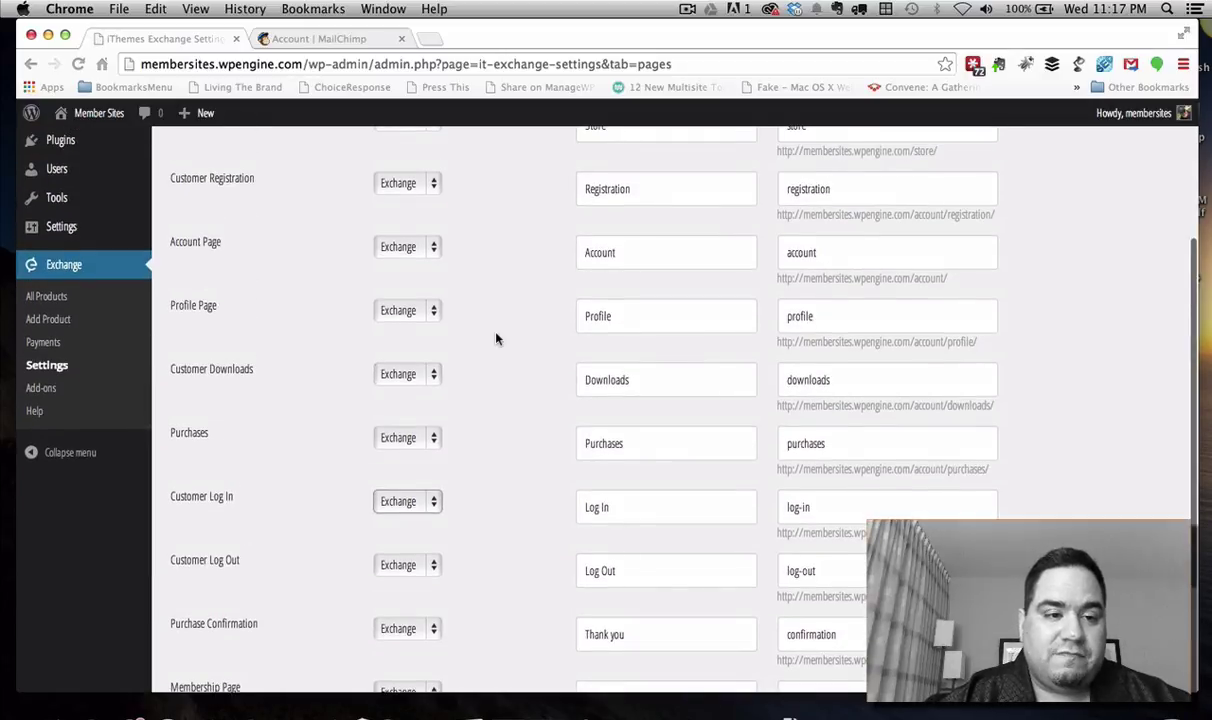
pyautogui.scroll(3, 496, 340)
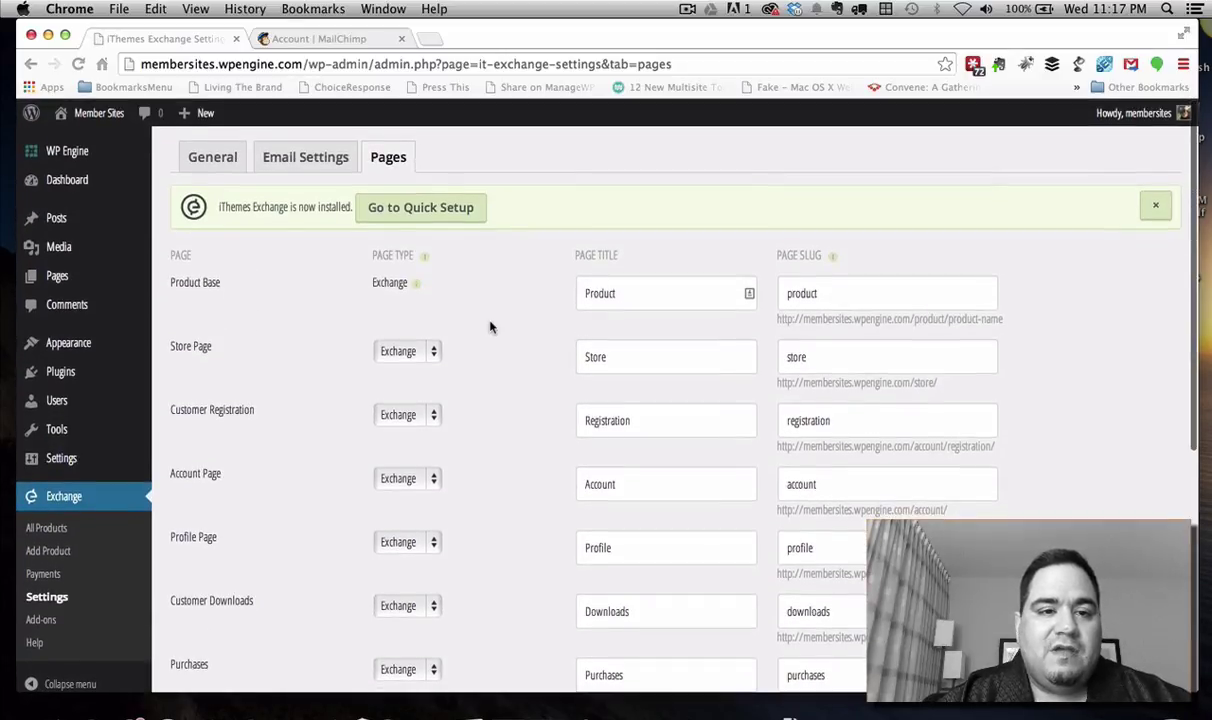
# Return to the Exchange general settings and look over the company details and store settings
pyautogui.click(212, 166)
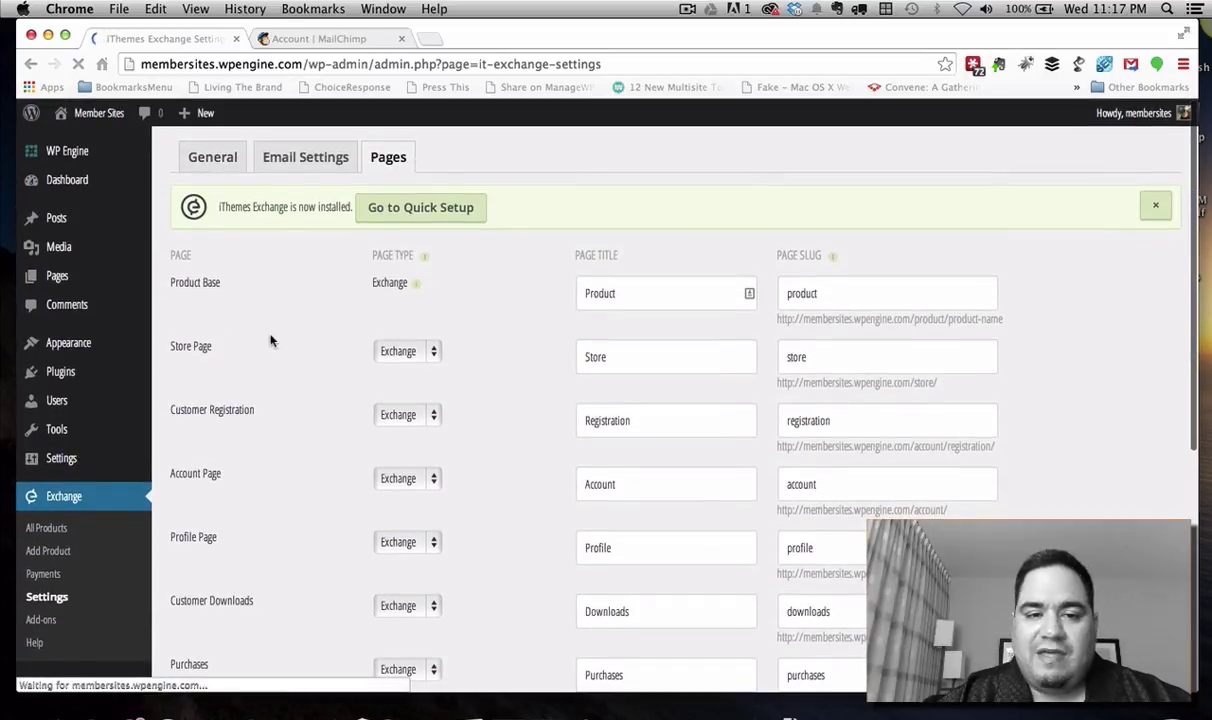
pyautogui.scroll(-8, 270, 341)
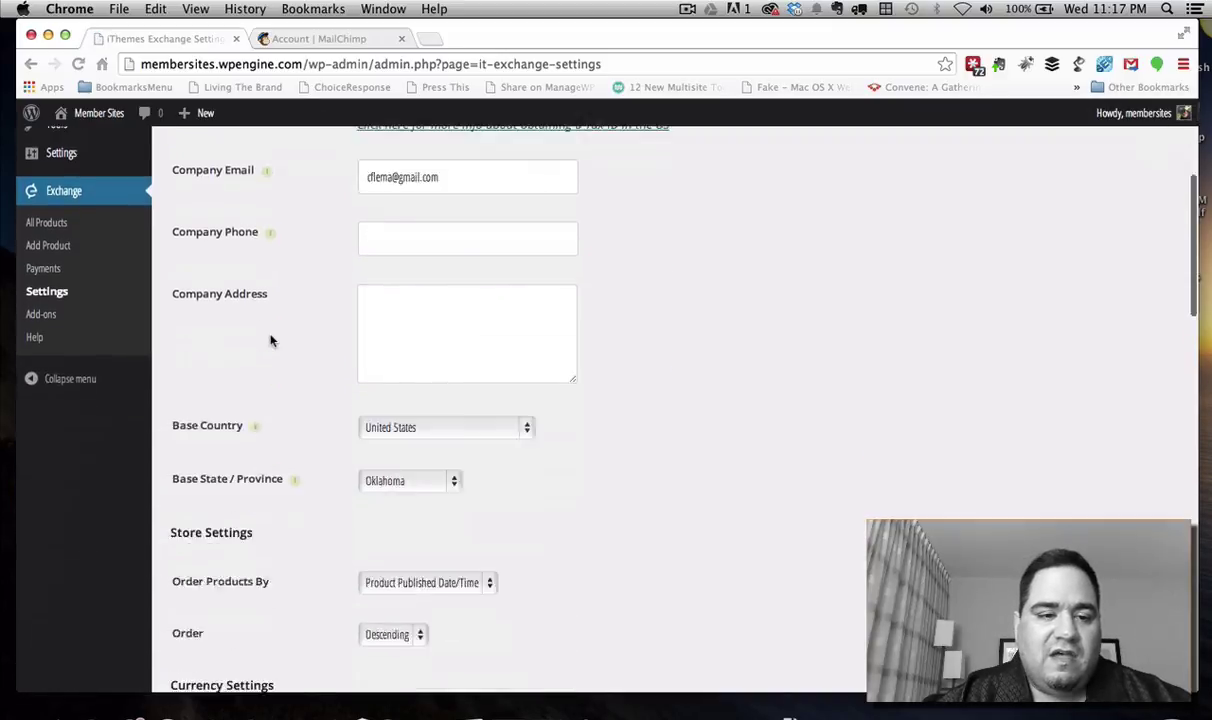
pyautogui.scroll(8, 270, 341)
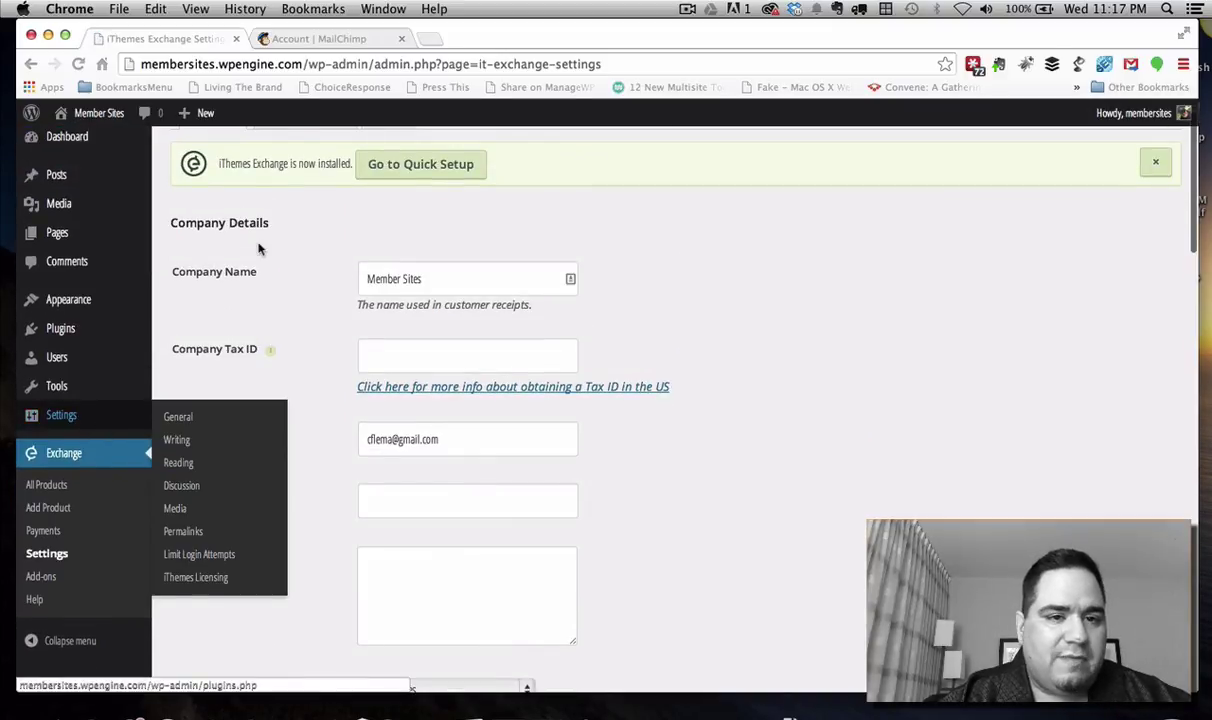
# Open the Exchange quick setup and switch the Stripe payment method off and on again
pyautogui.click(425, 170)
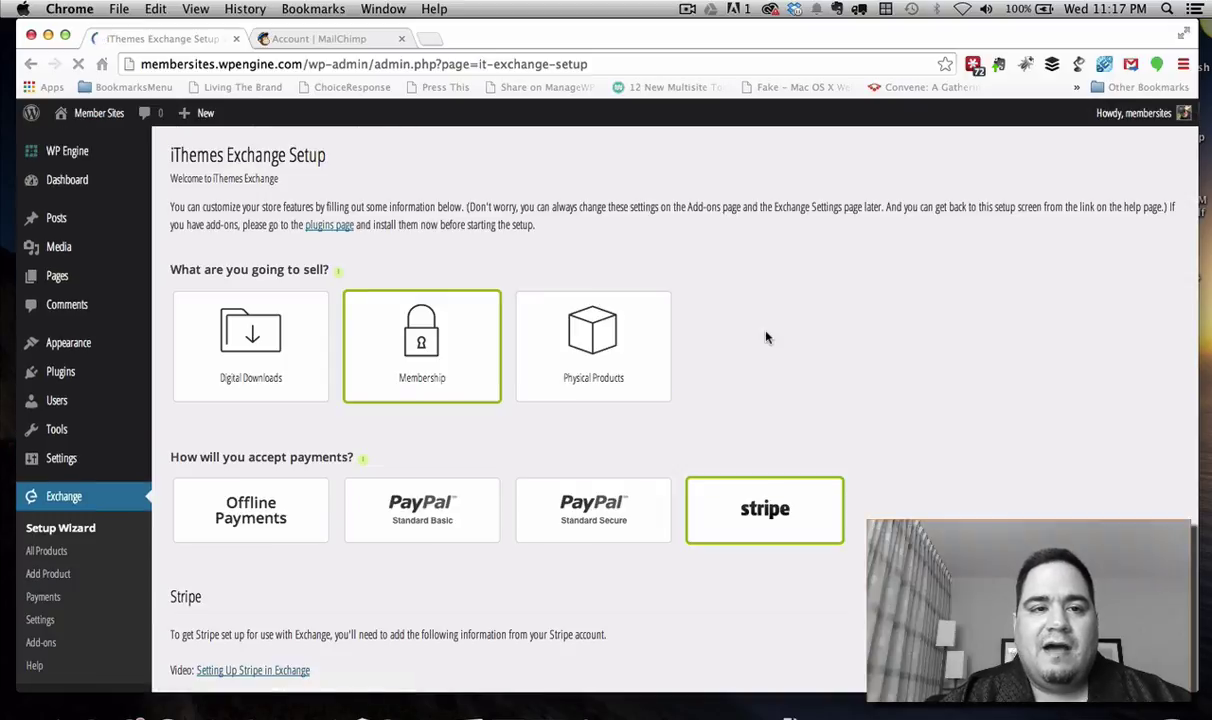
pyautogui.click(755, 517)
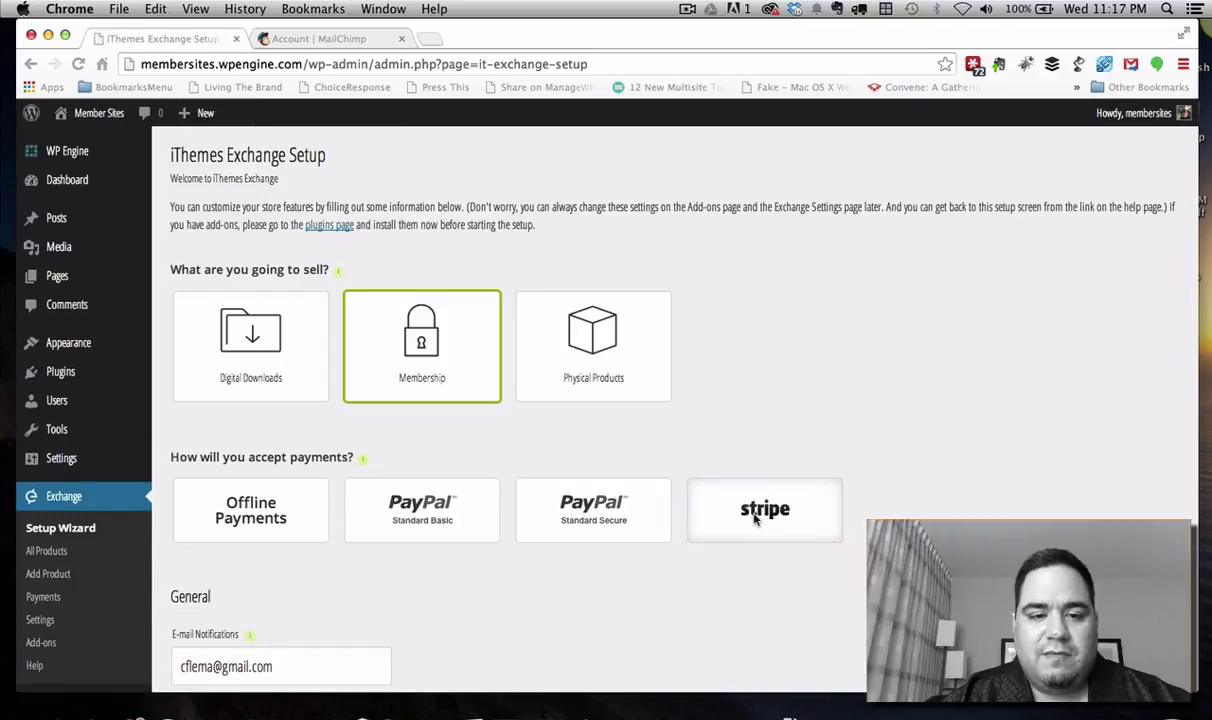
pyautogui.click(755, 517)
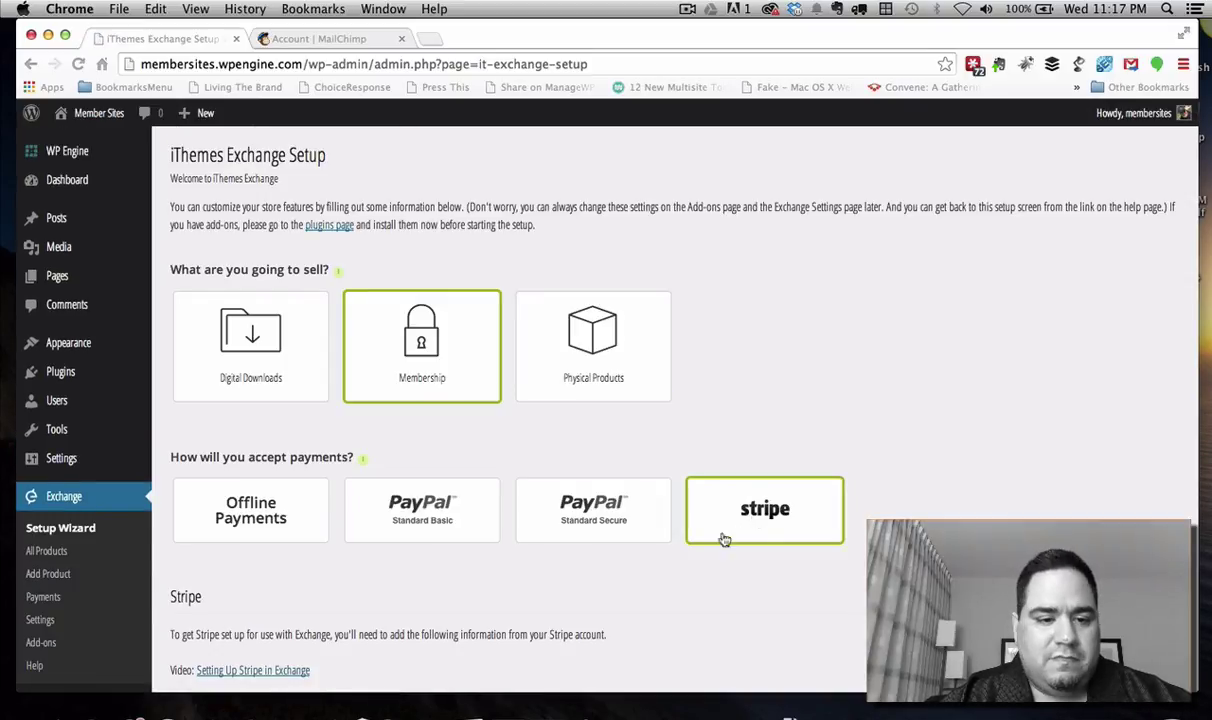
# Review the Stripe setup section, including the API credential fields, webhook URL and purchase button label
pyautogui.scroll(-3, 620, 570)
pyautogui.scroll(-3, 420, 566)
pyautogui.scroll(-6, 445, 566)
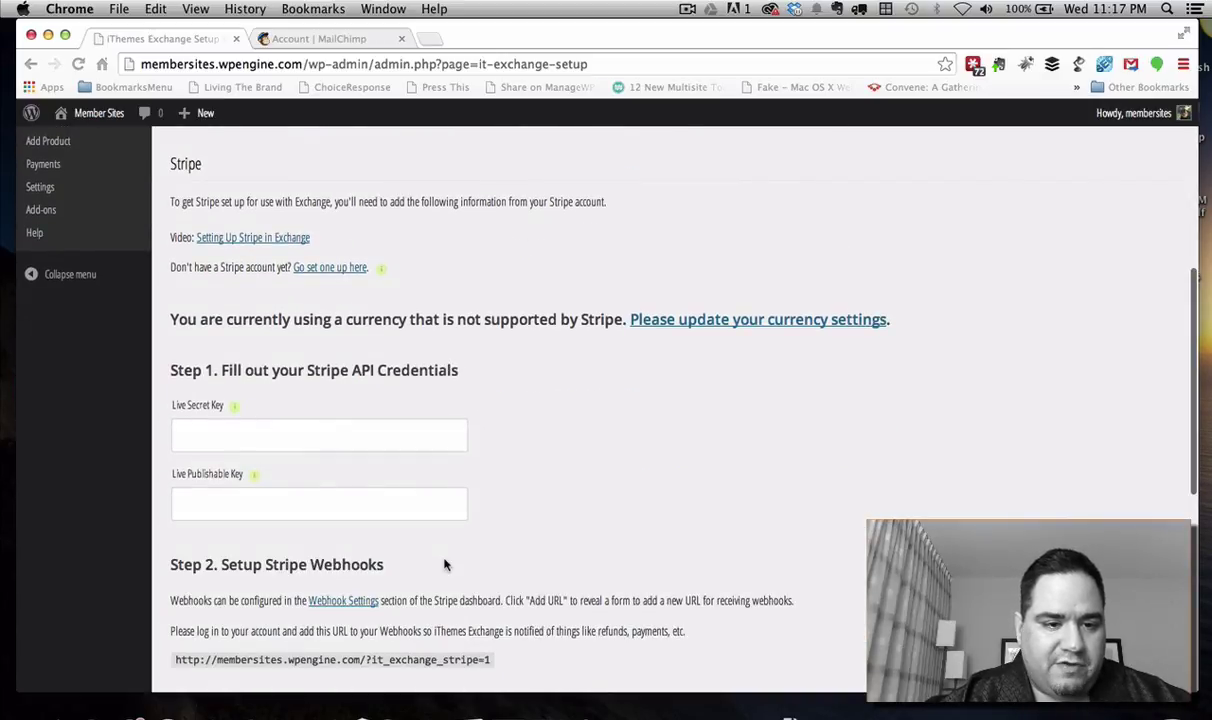
pyautogui.moveTo(308, 372); pyautogui.dragTo(458, 372)
pyautogui.click(334, 432)
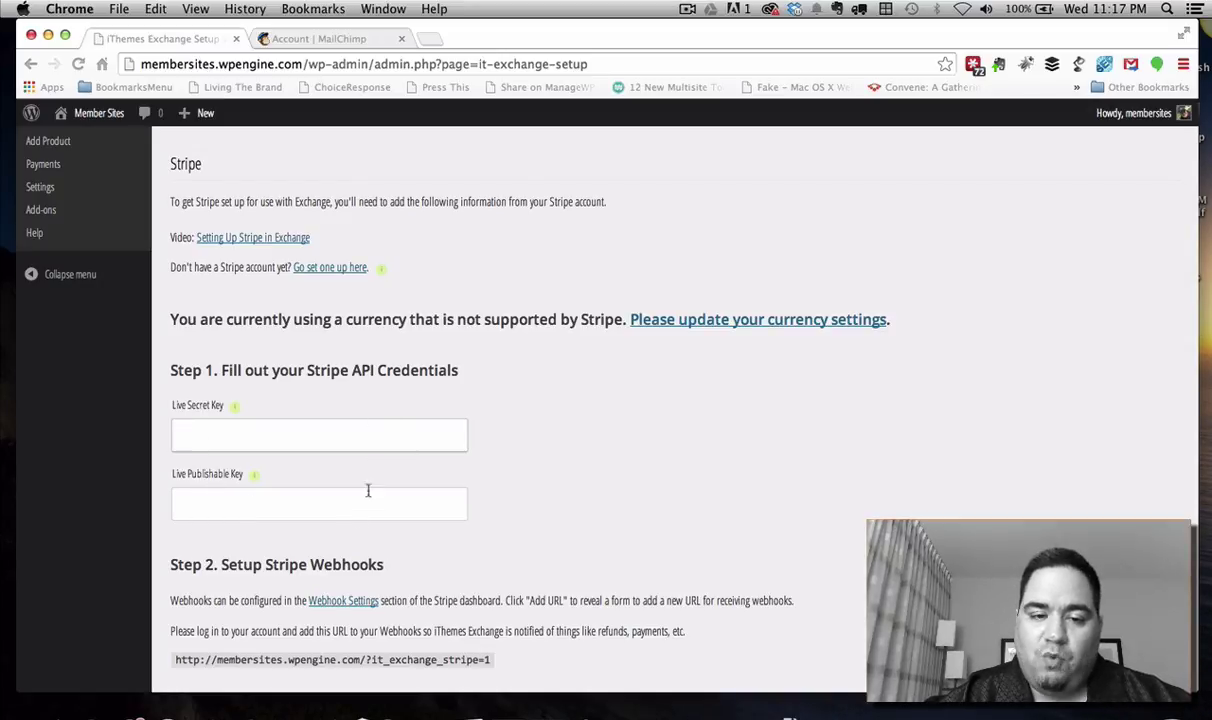
pyautogui.scroll(-5, 401, 511)
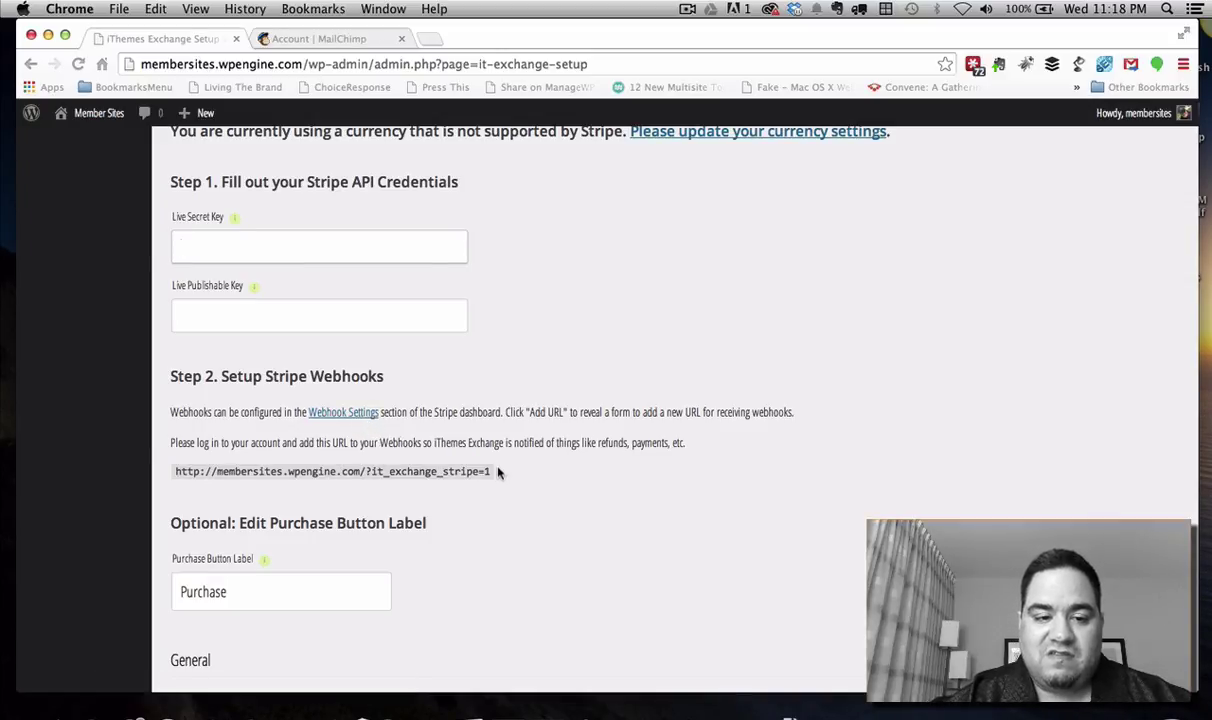
pyautogui.scroll(-4, 529, 587)
pyautogui.scroll(15, 529, 587)
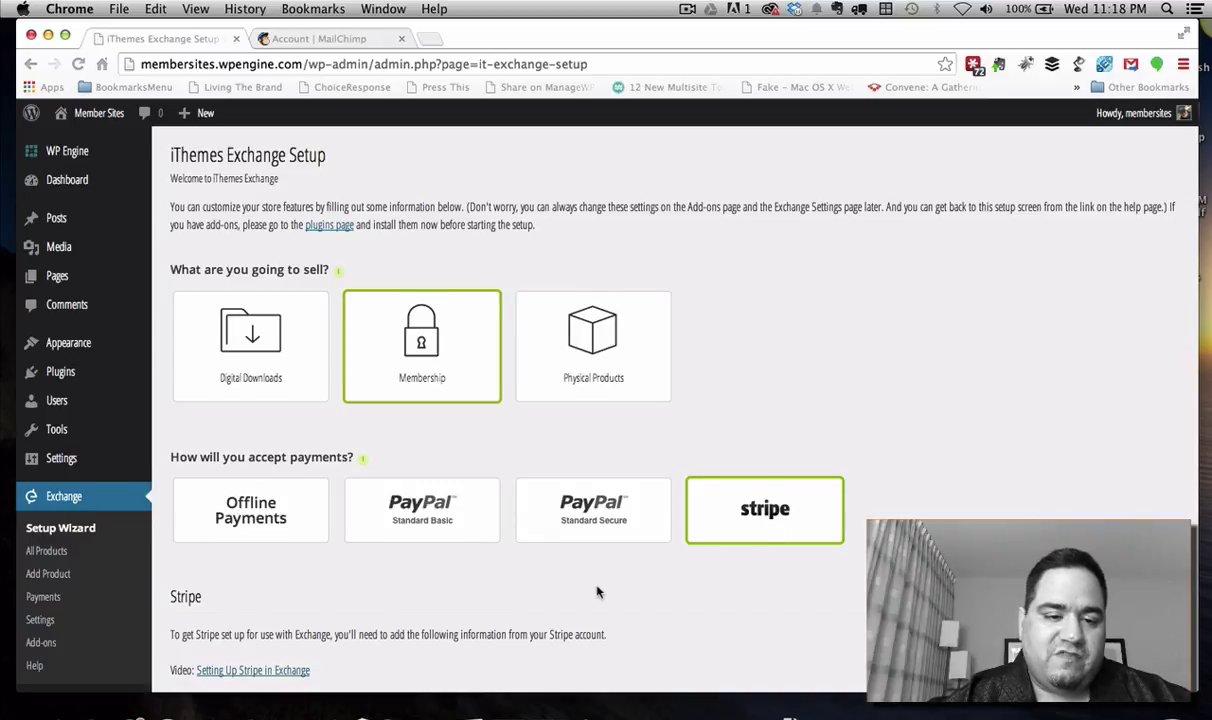
pyautogui.scroll(-4, 598, 590)
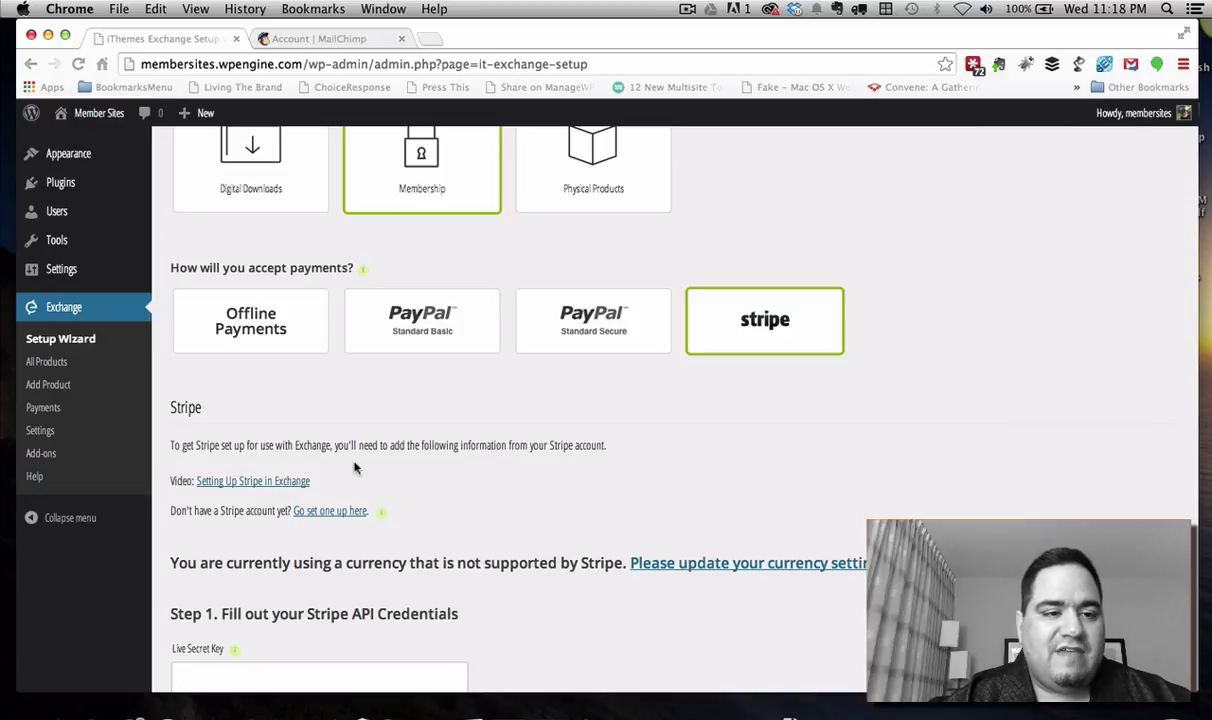
# Start a new membership product titled "Gold Membership" and set its price to 10.00
pyautogui.scroll(4, 108, 419)
pyautogui.moveTo(110, 419)
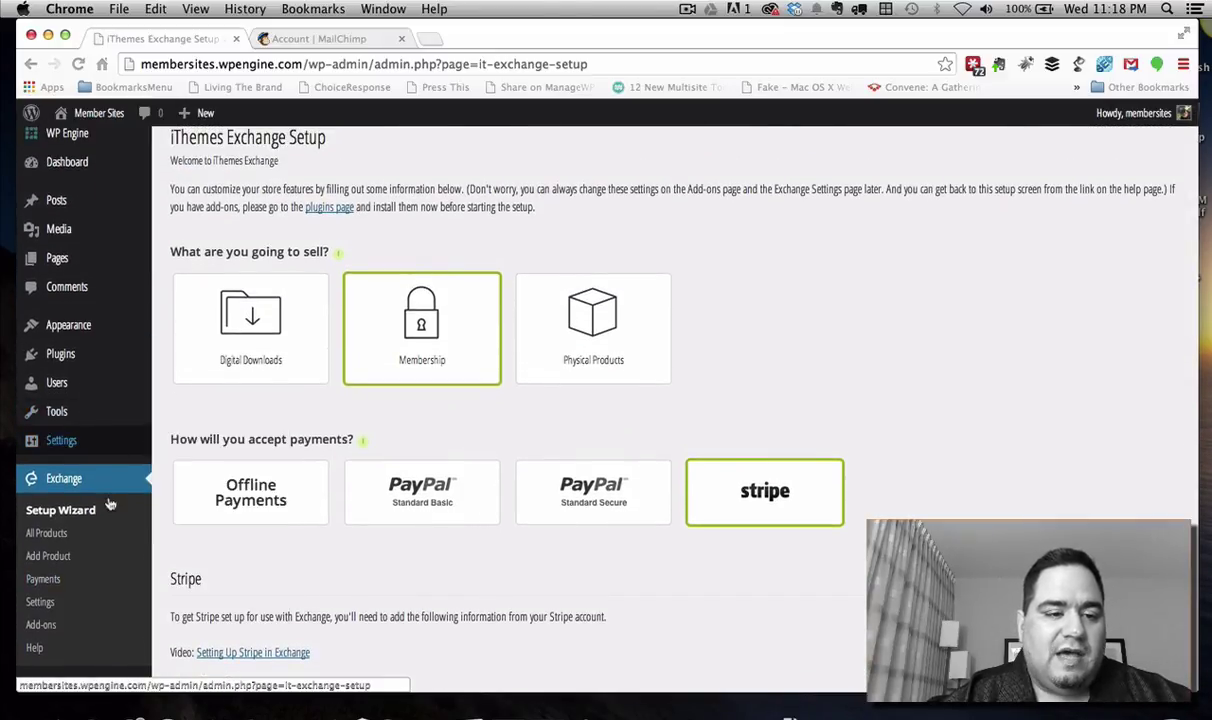
pyautogui.click(60, 558)
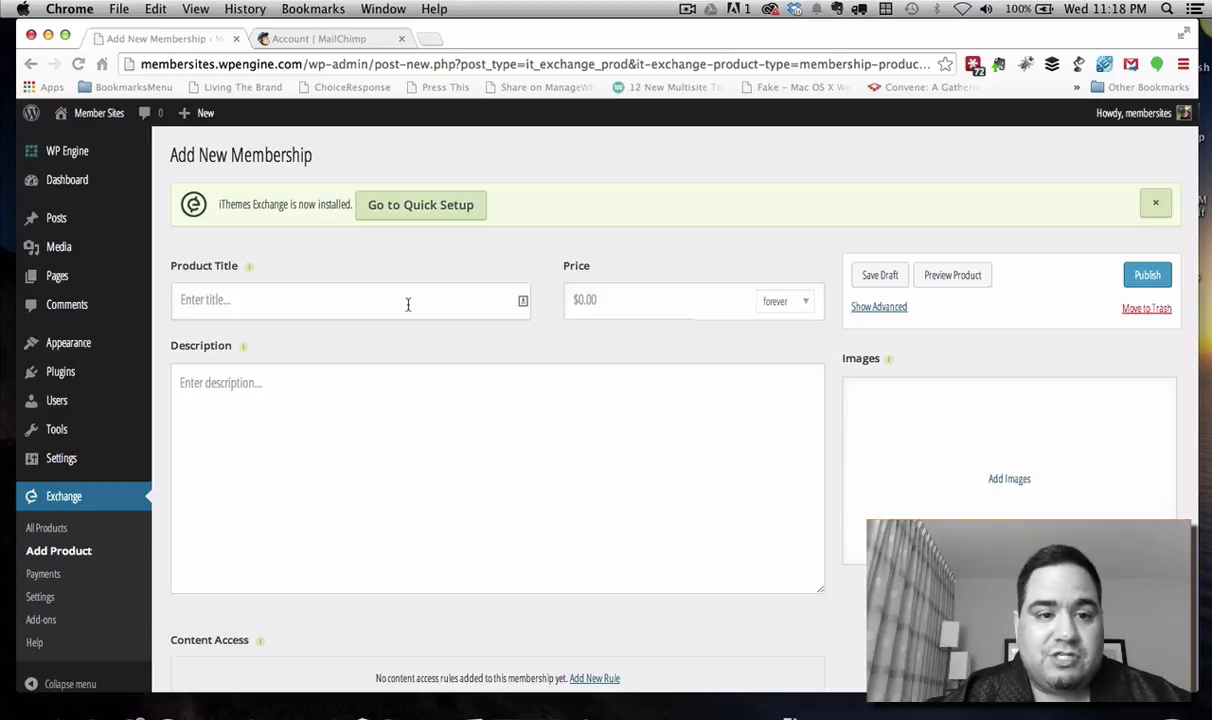
pyautogui.write('Gold Membership')
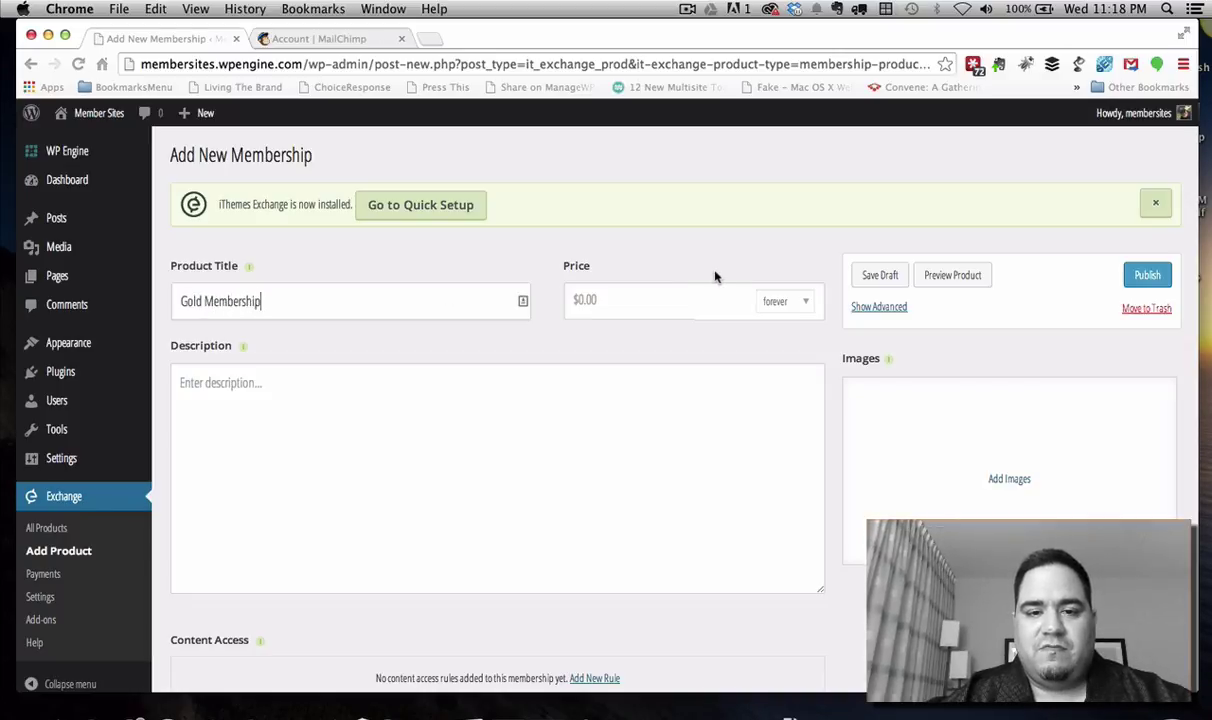
pyautogui.click(657, 299)
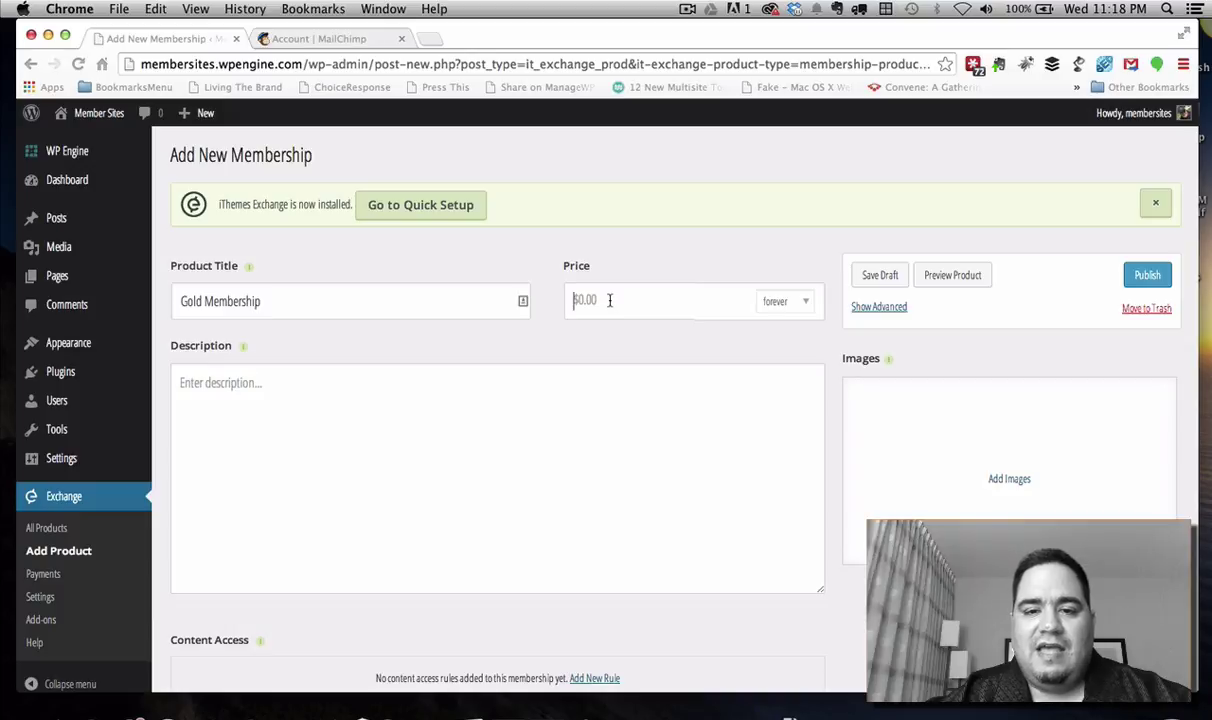
pyautogui.click(609, 300)
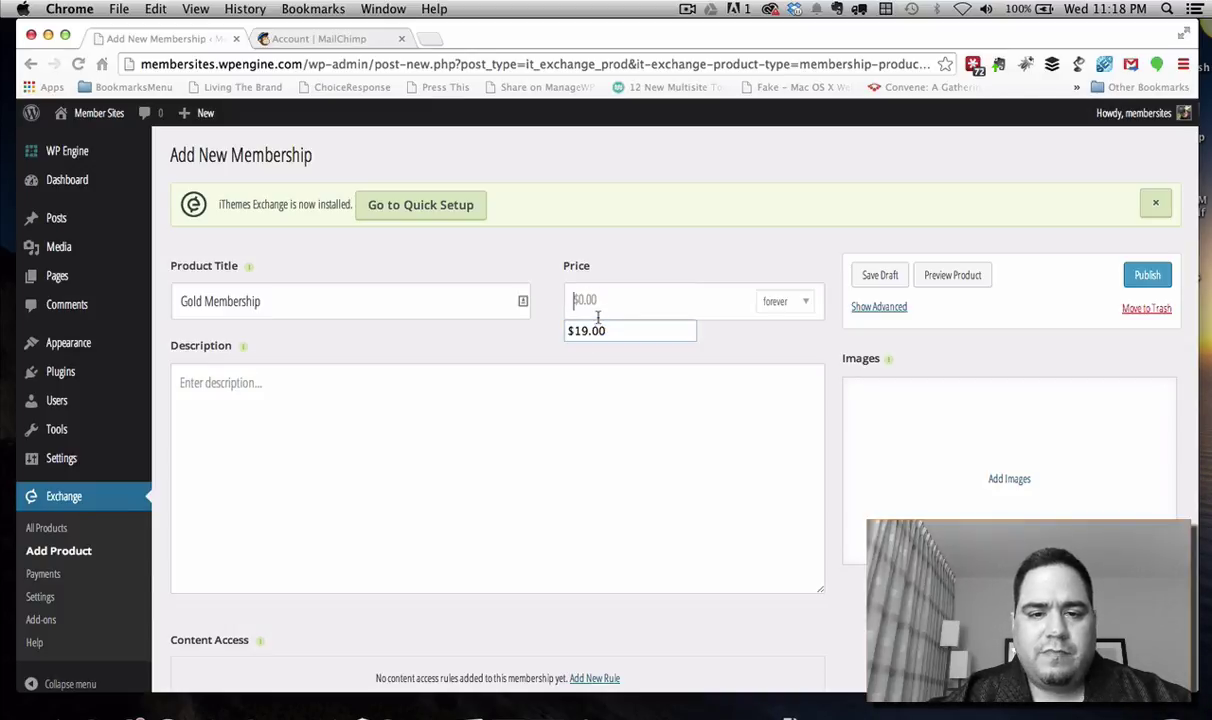
pyautogui.write('10.00')
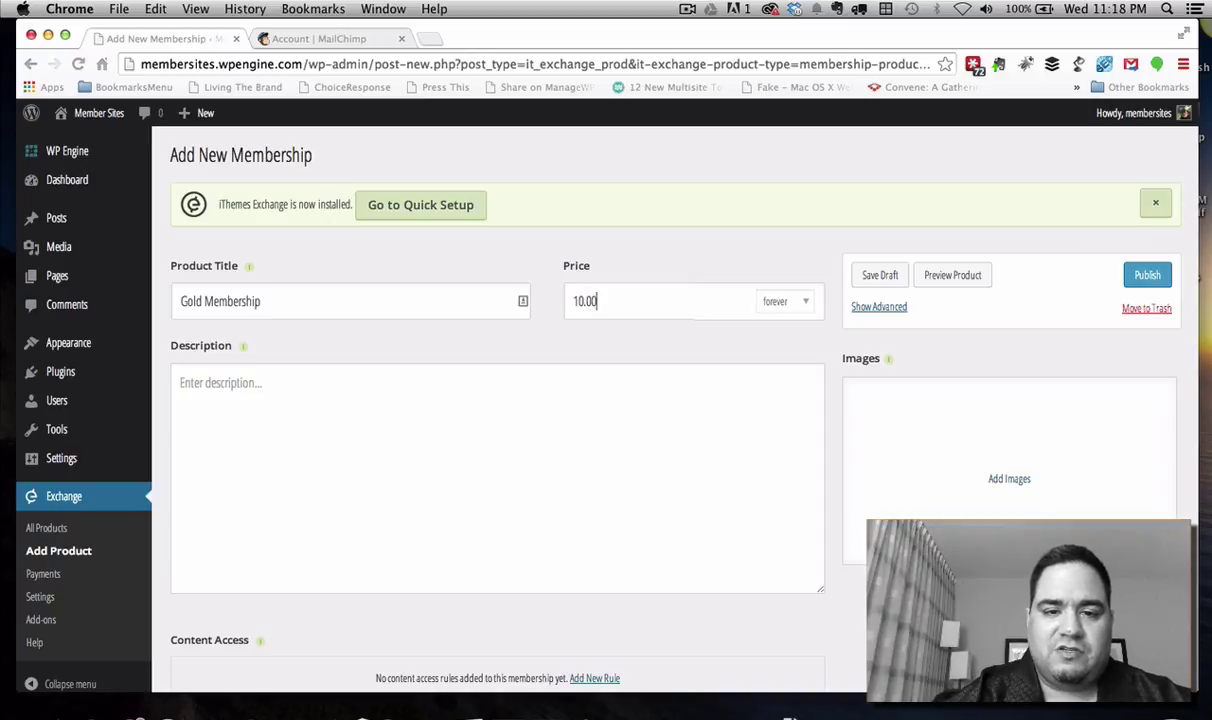
# Set the membership price to recur monthly and enter the description "This is the Gold Club."
pyautogui.click(778, 301)
pyautogui.click(785, 315)
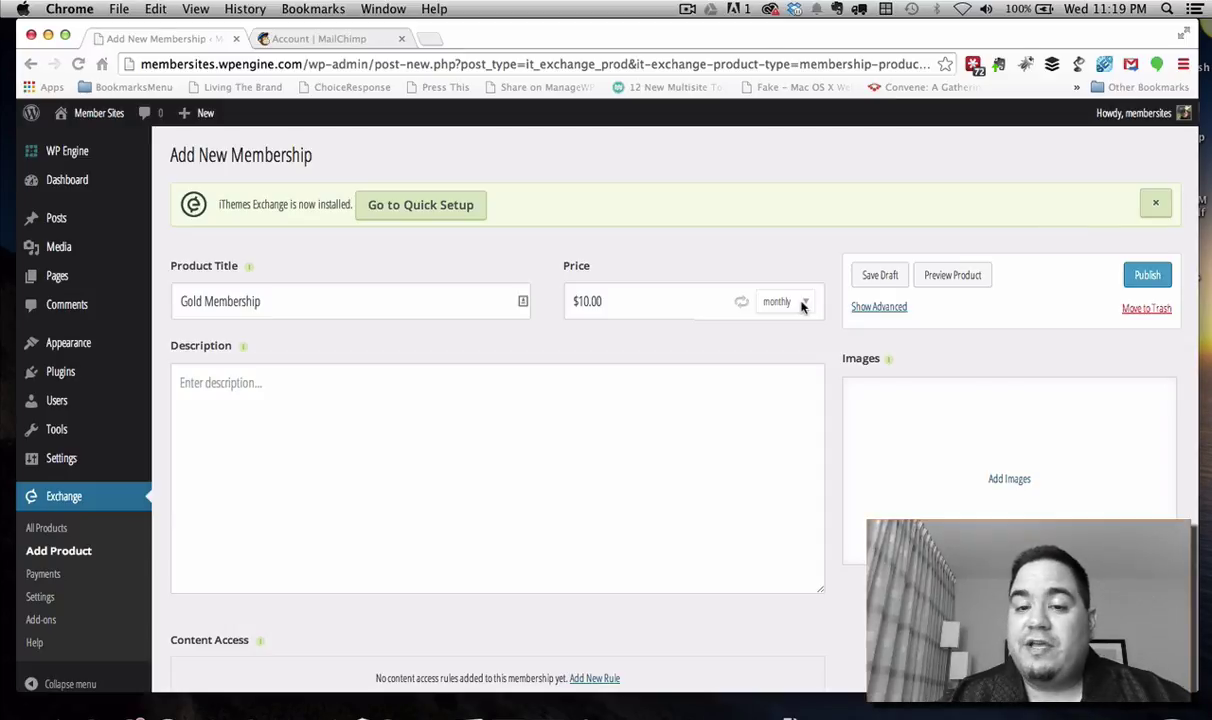
pyautogui.click(728, 415)
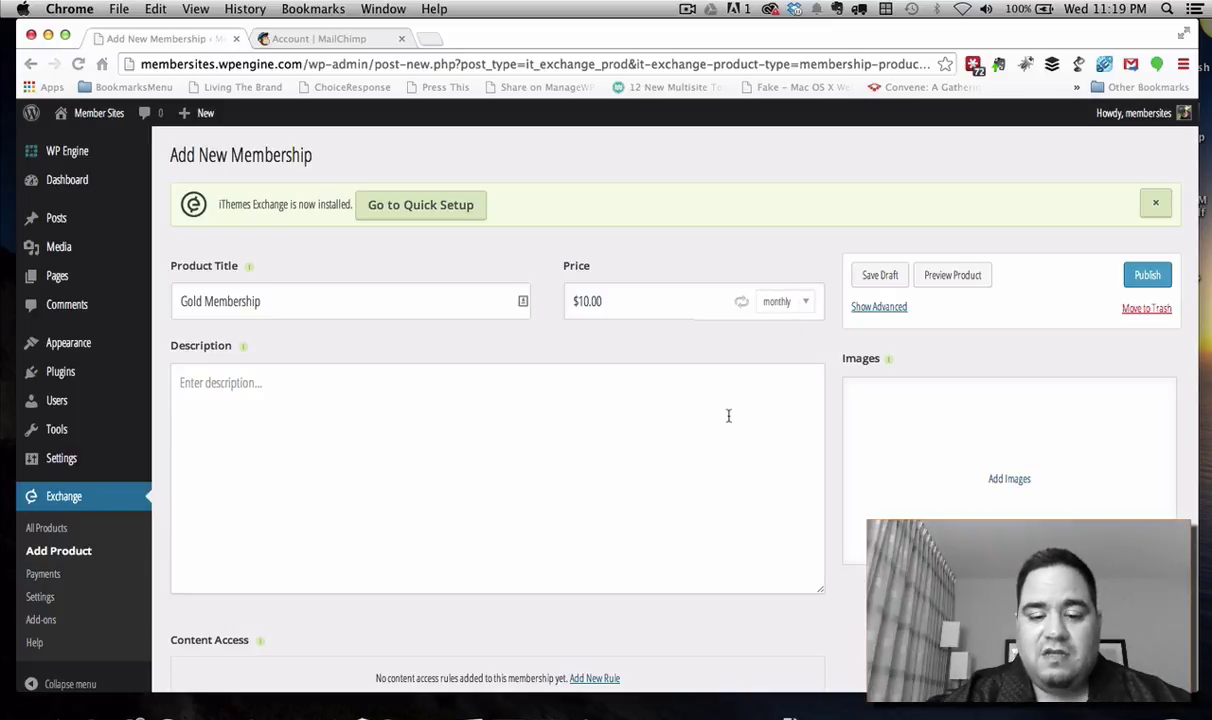
pyautogui.write('This is the ')
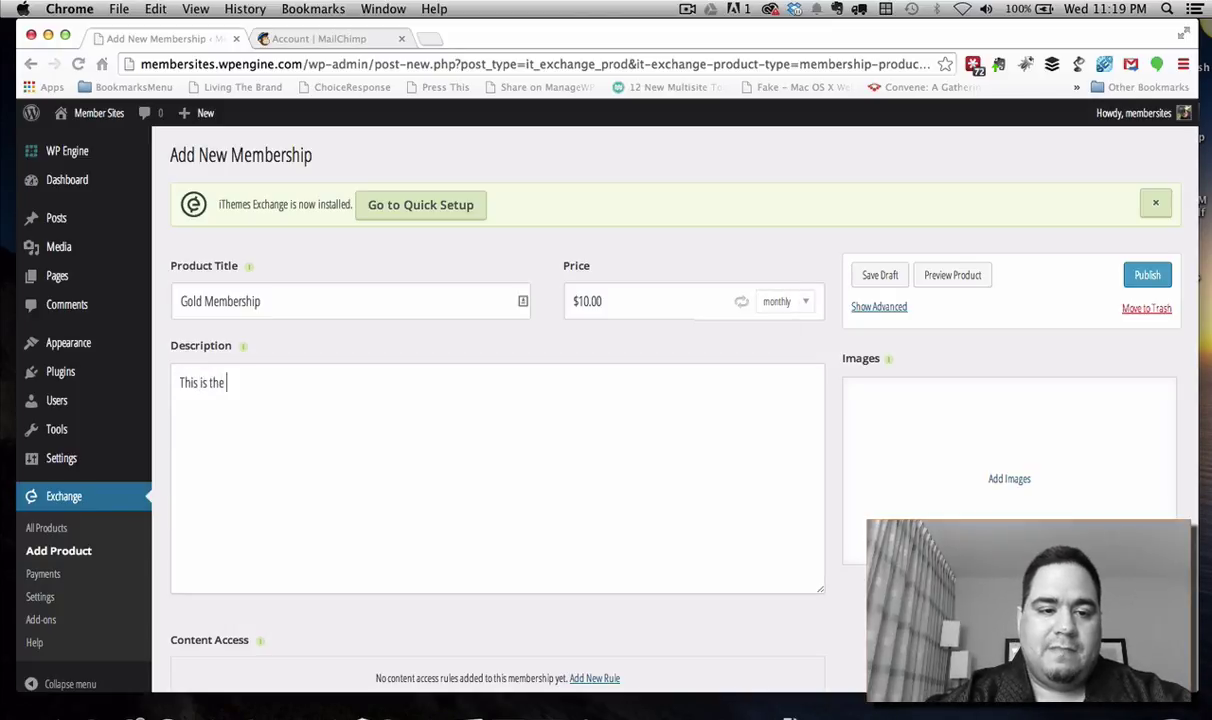
pyautogui.write('Gold Cllub')
pyautogui.press('BackSpace')
pyautogui.press('BackSpace')
pyautogui.press('BackSpace')
pyautogui.write('ub.')
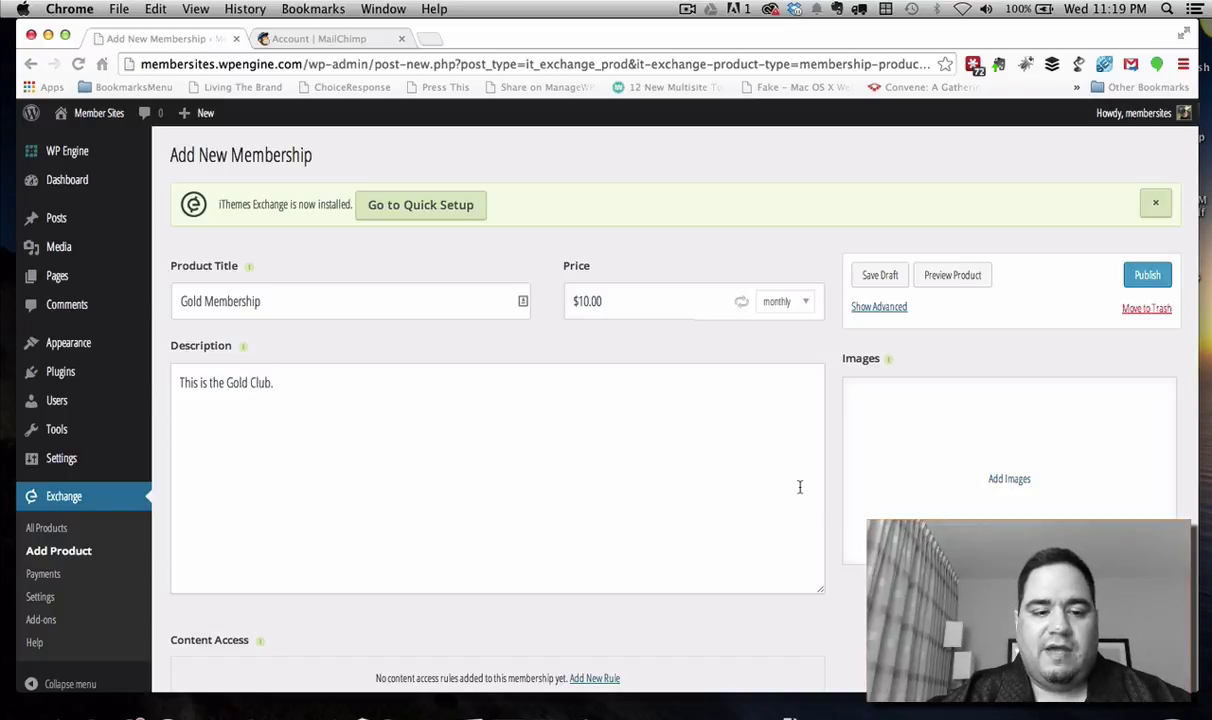
# Look over the membership product form, including the images, save options, content access and product files sections
pyautogui.scroll(-4, 799, 484)
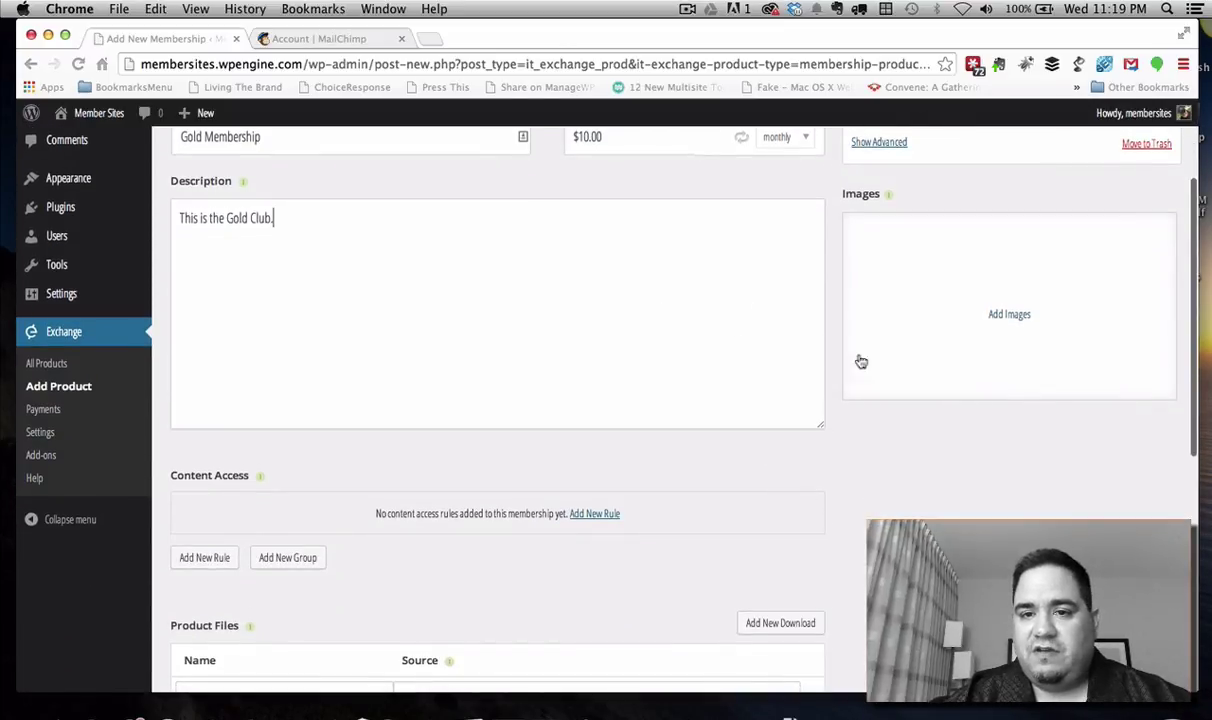
pyautogui.scroll(3, 912, 368)
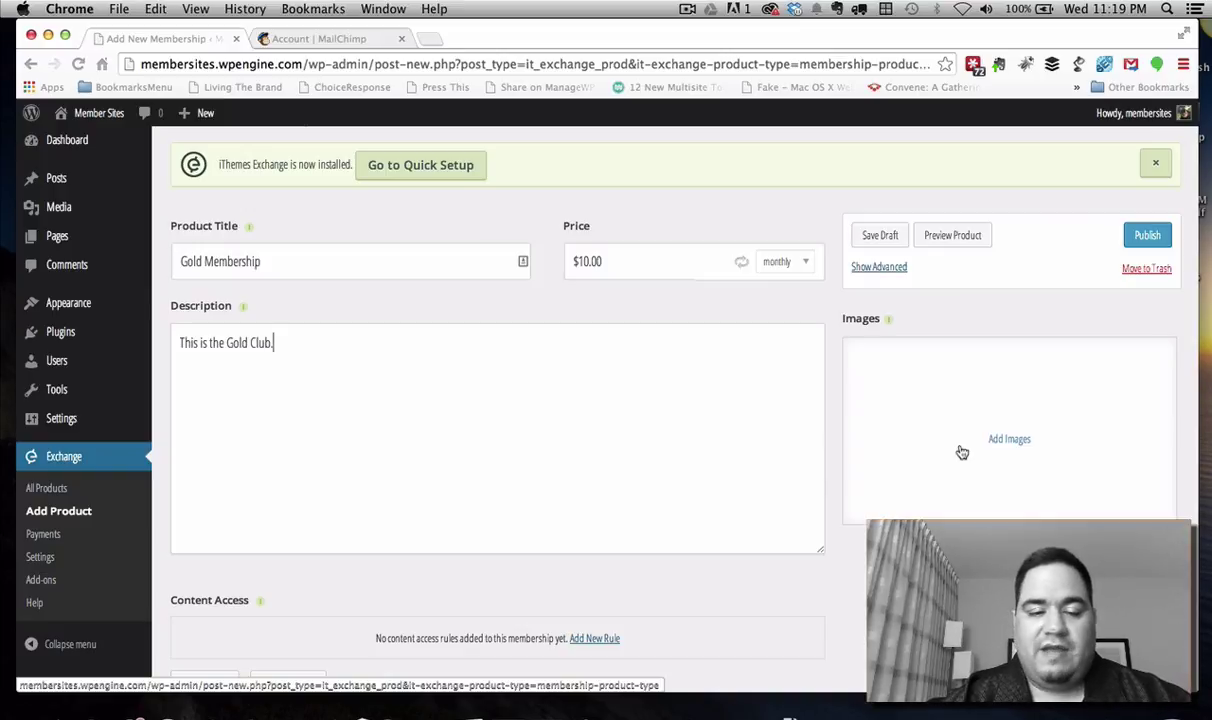
pyautogui.scroll(-1, 962, 453)
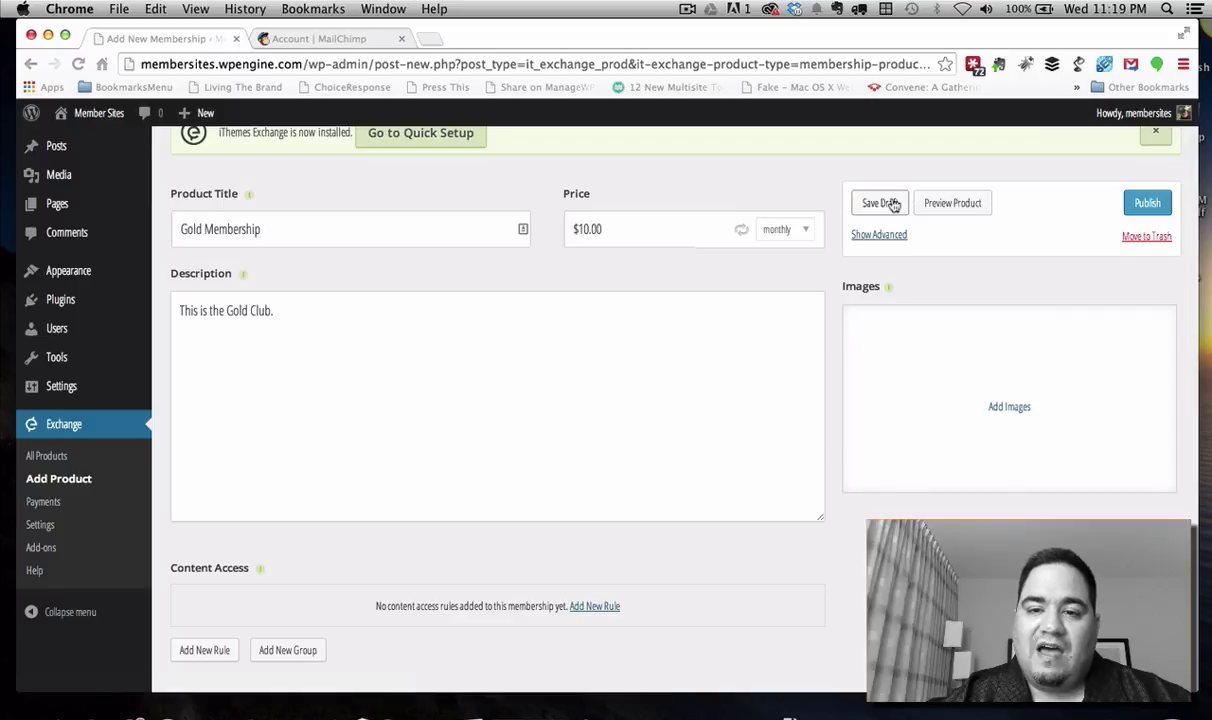
pyautogui.scroll(-5, 877, 428)
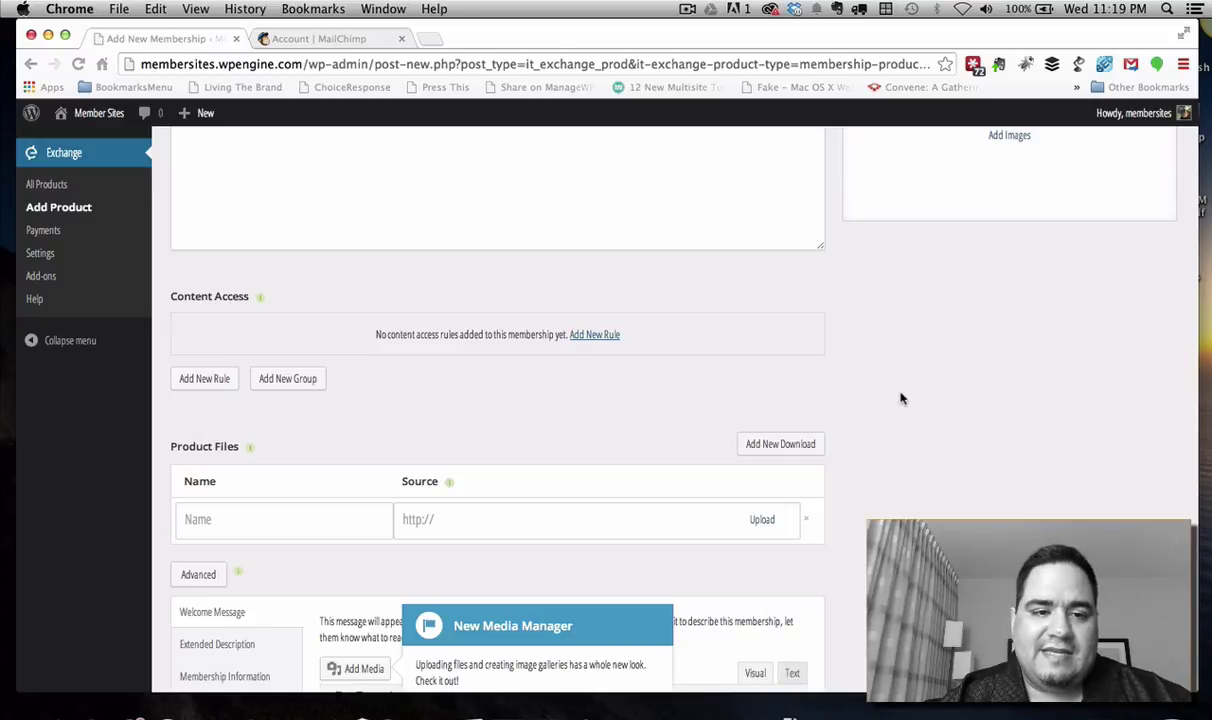
pyautogui.scroll(5, 465, 410)
pyautogui.click(384, 353)
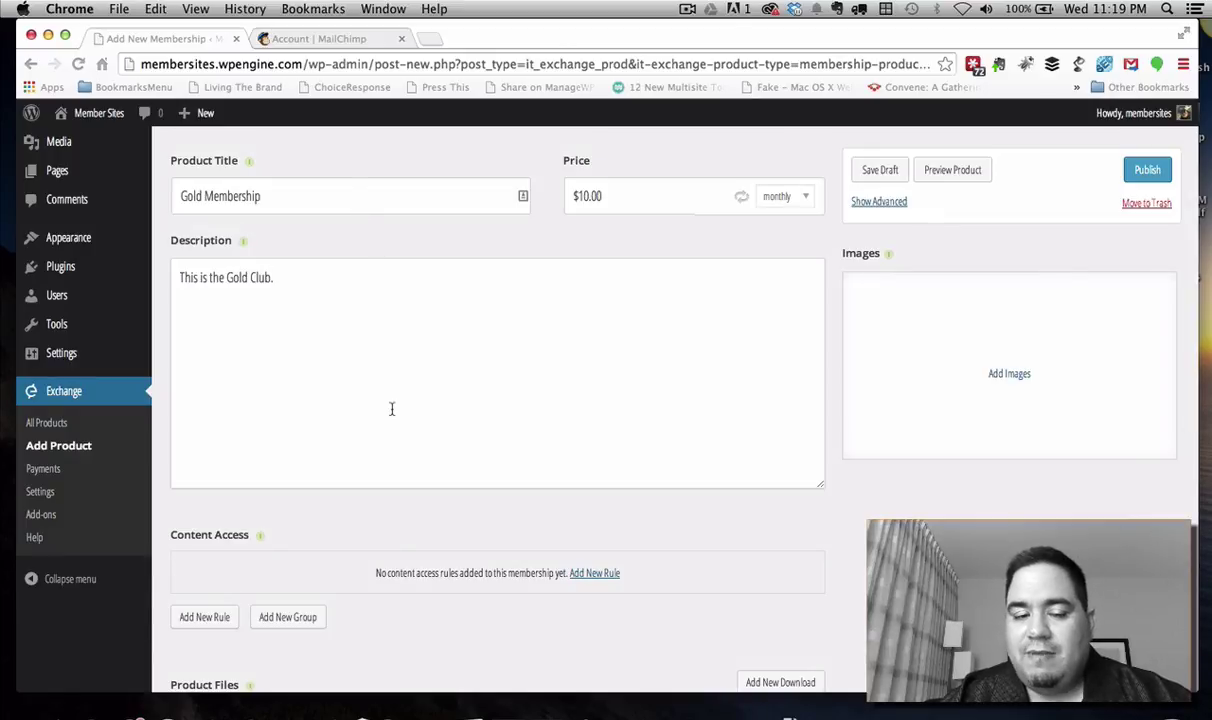
pyautogui.scroll(-4, 391, 408)
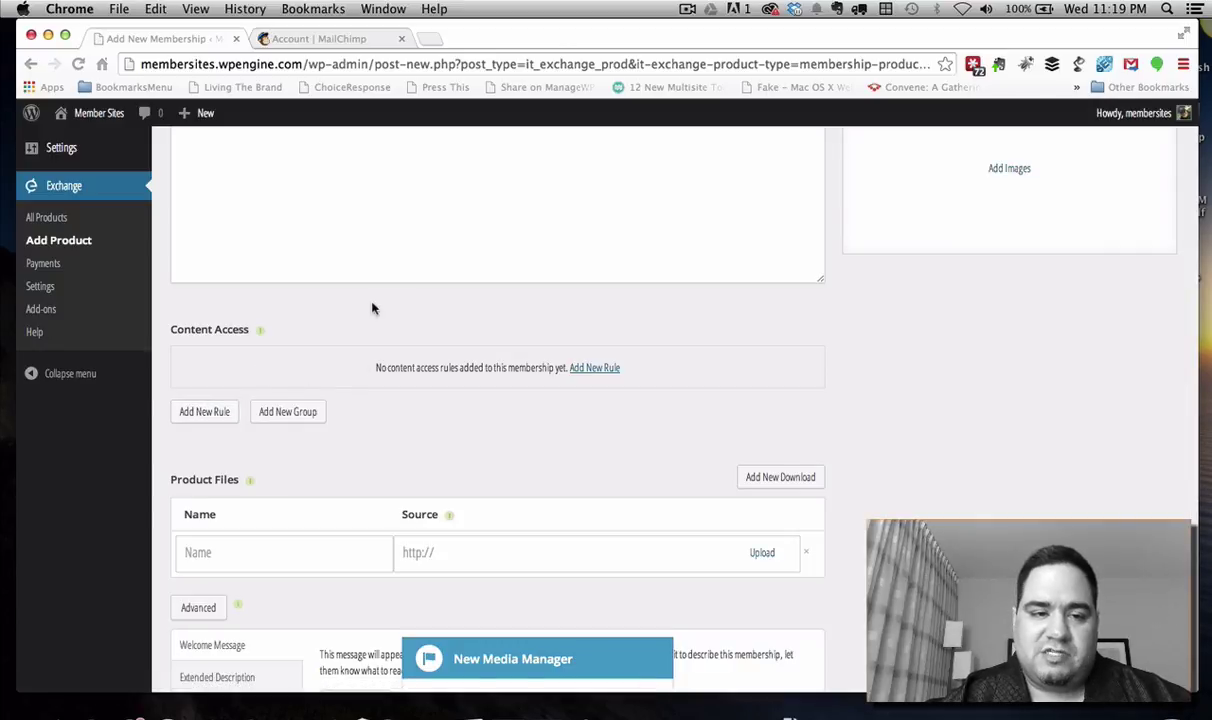
pyautogui.scroll(6, 371, 308)
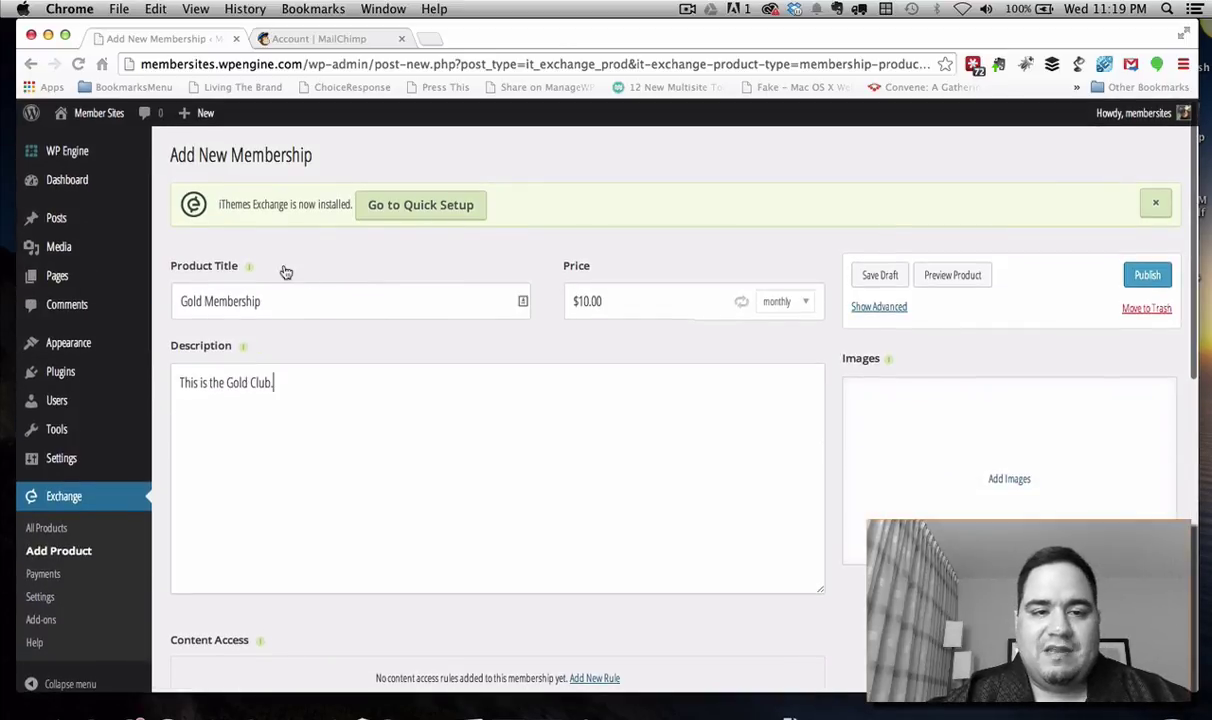
# Open the posts list in a separate browser tab and add a new post category named "Gold"
pyautogui.moveTo(68, 227)
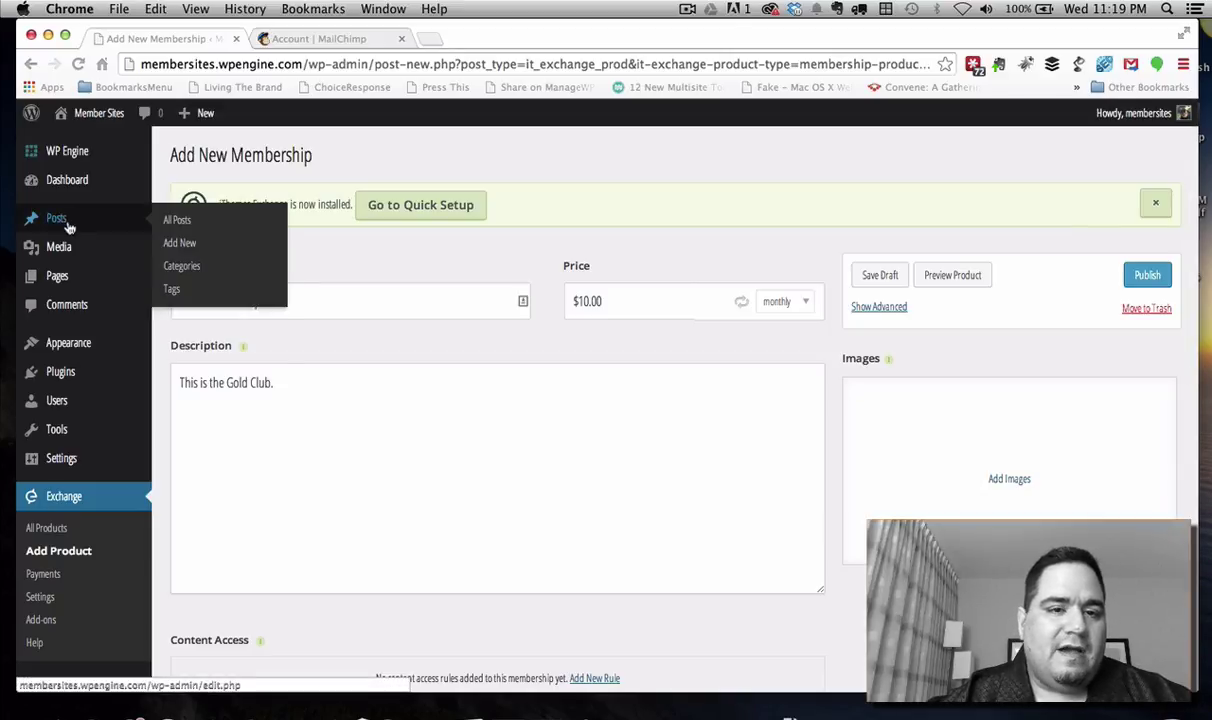
pyautogui.rightClick(179, 221)
pyautogui.click(189, 230)
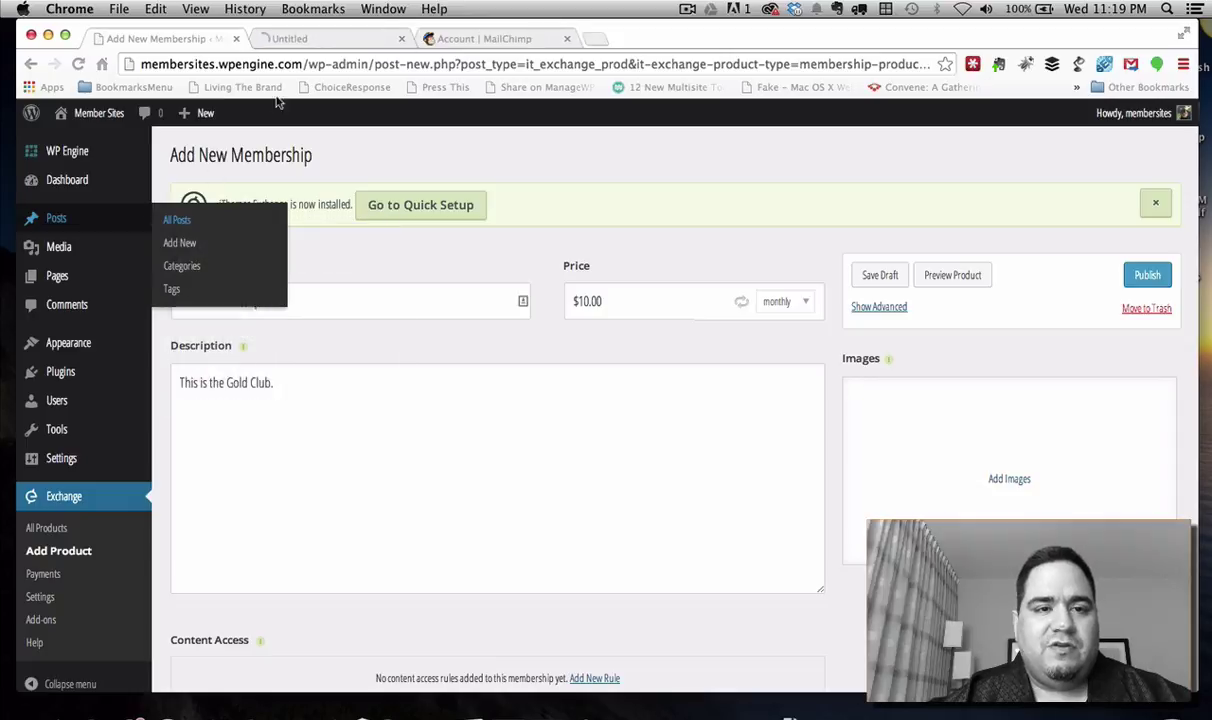
pyautogui.click(340, 39)
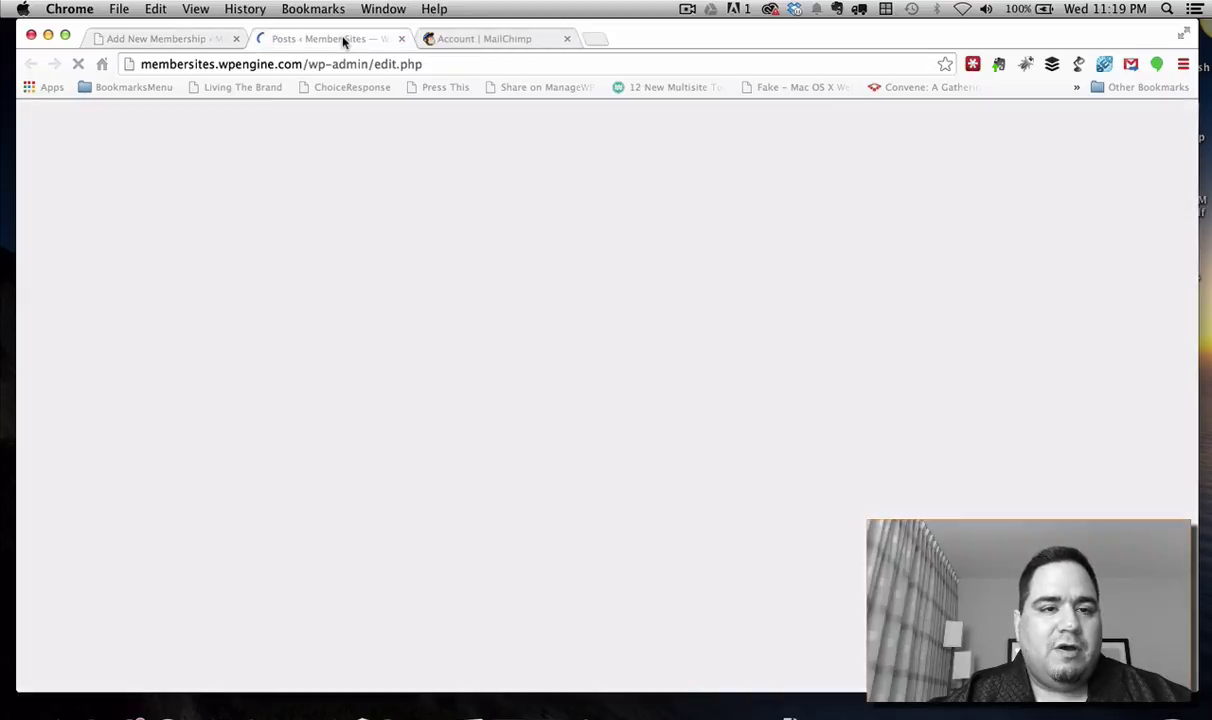
pyautogui.click(50, 298)
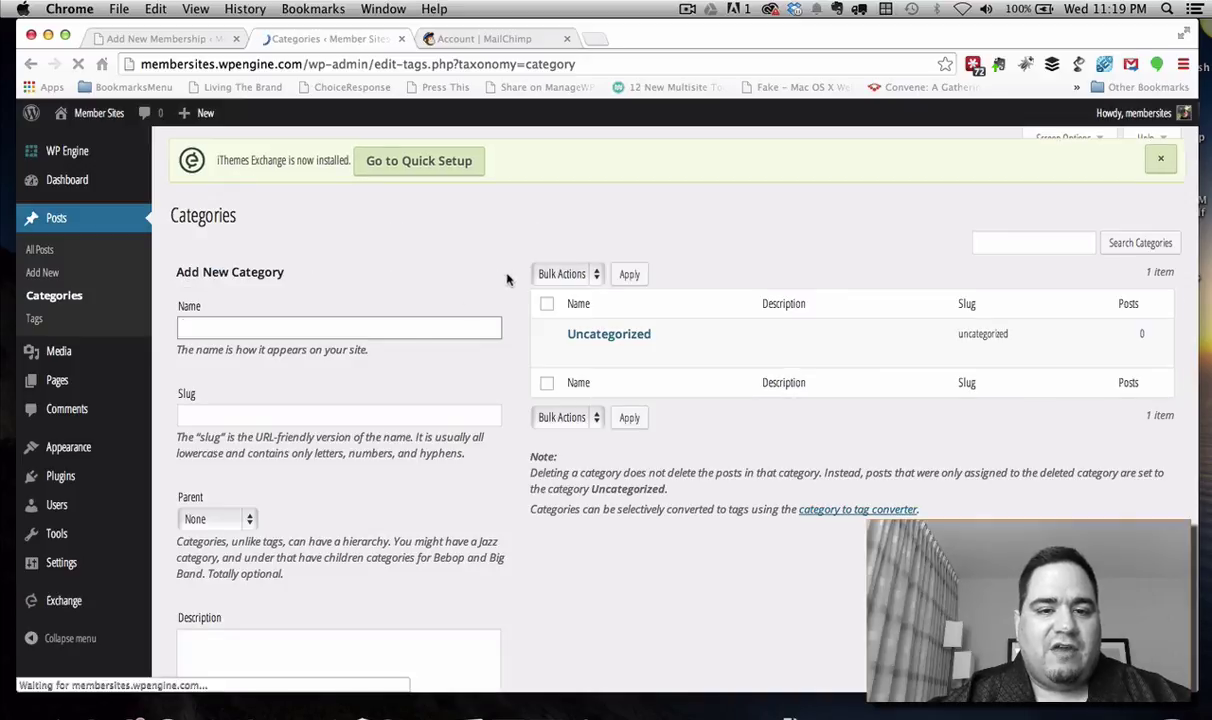
pyautogui.write('Gold')
pyautogui.scroll(-3, 212, 600)
pyautogui.scroll(-2, 212, 600)
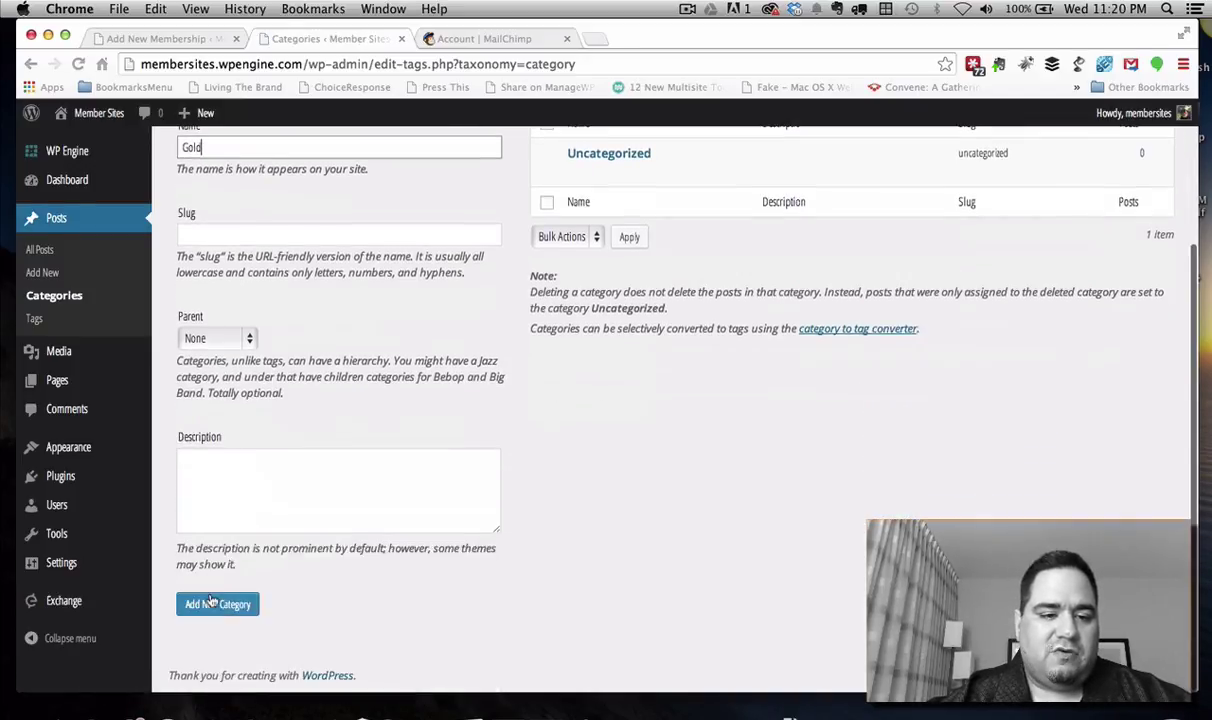
pyautogui.click(214, 600)
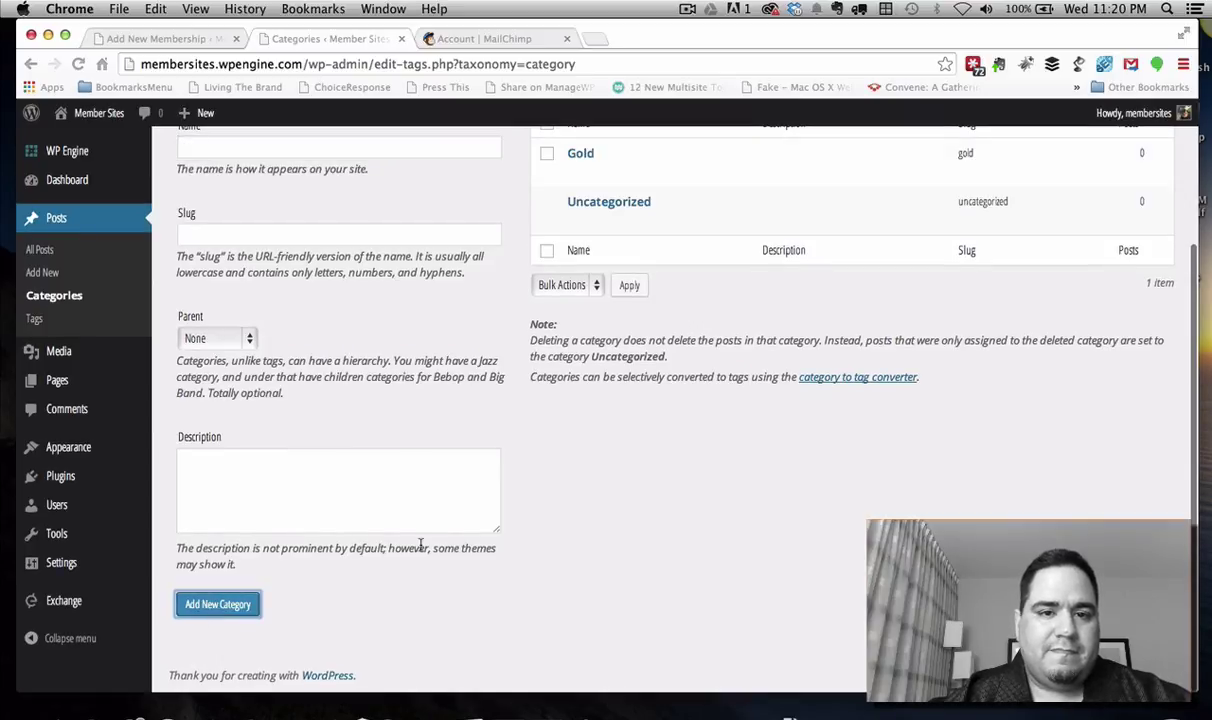
pyautogui.scroll(5, 479, 293)
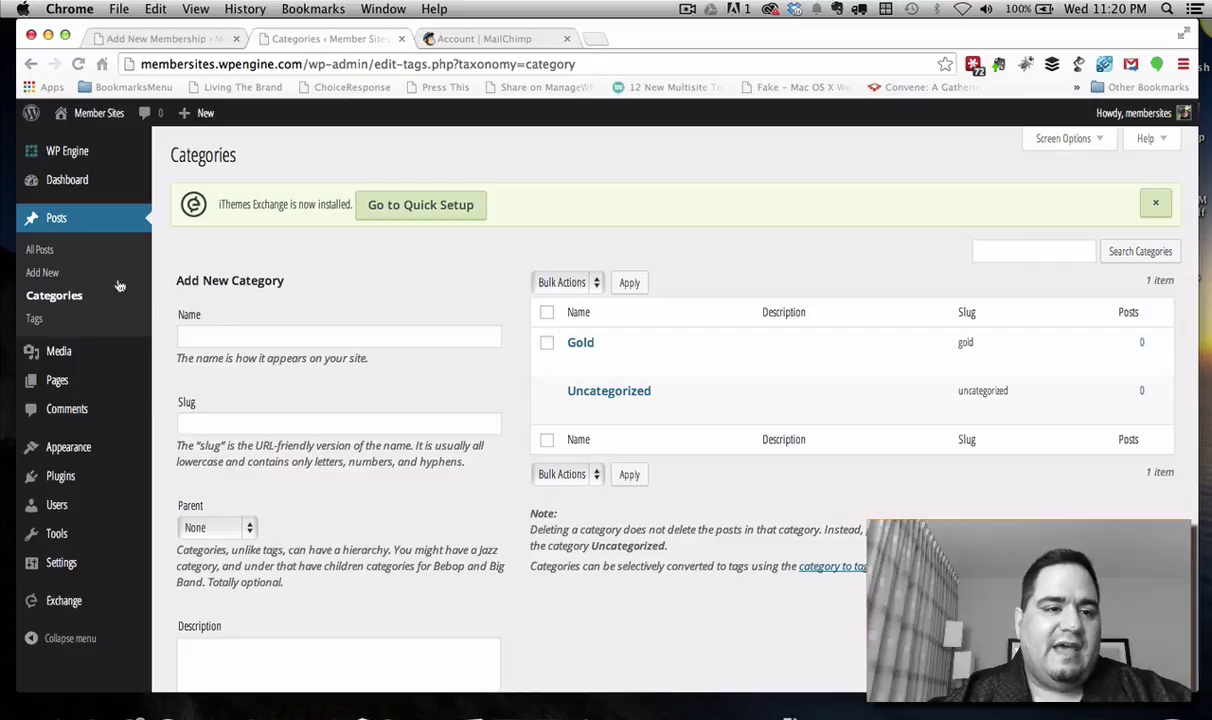
# Start a new post, dismiss the New Media Manager notice and assign the post to the Gold category
pyautogui.click(50, 270)
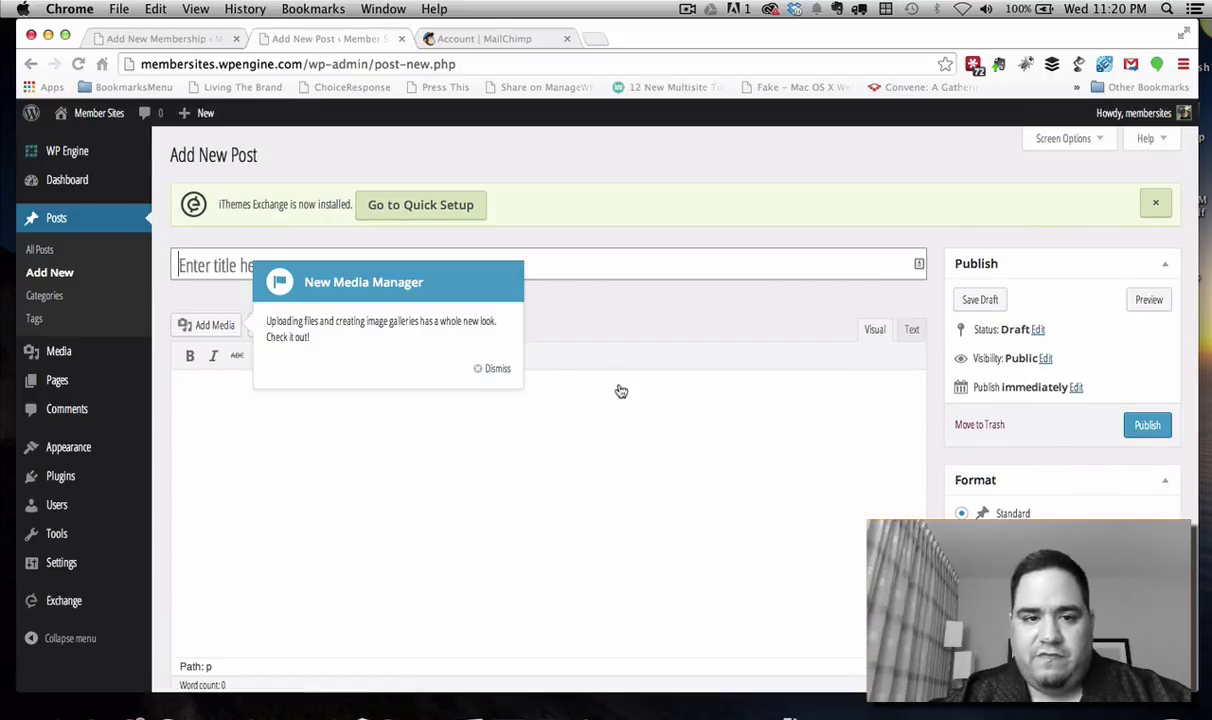
pyautogui.click(497, 369)
pyautogui.scroll(-5, 1034, 517)
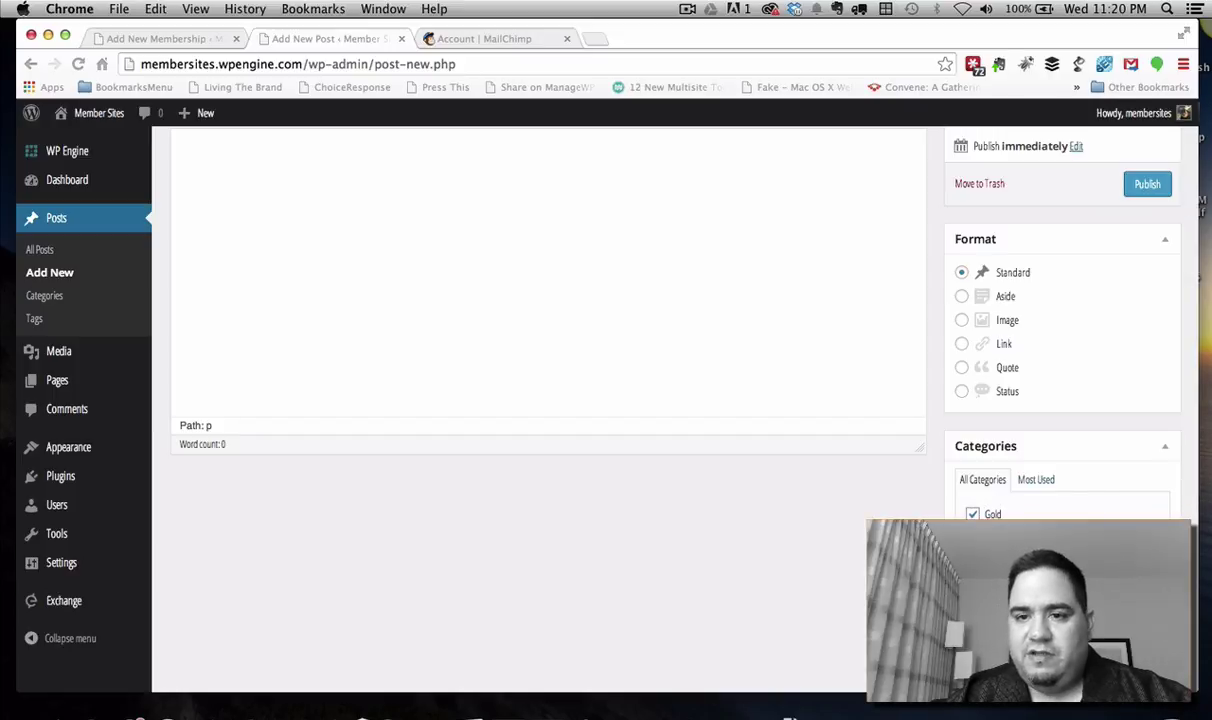
pyautogui.scroll(5, 1093, 363)
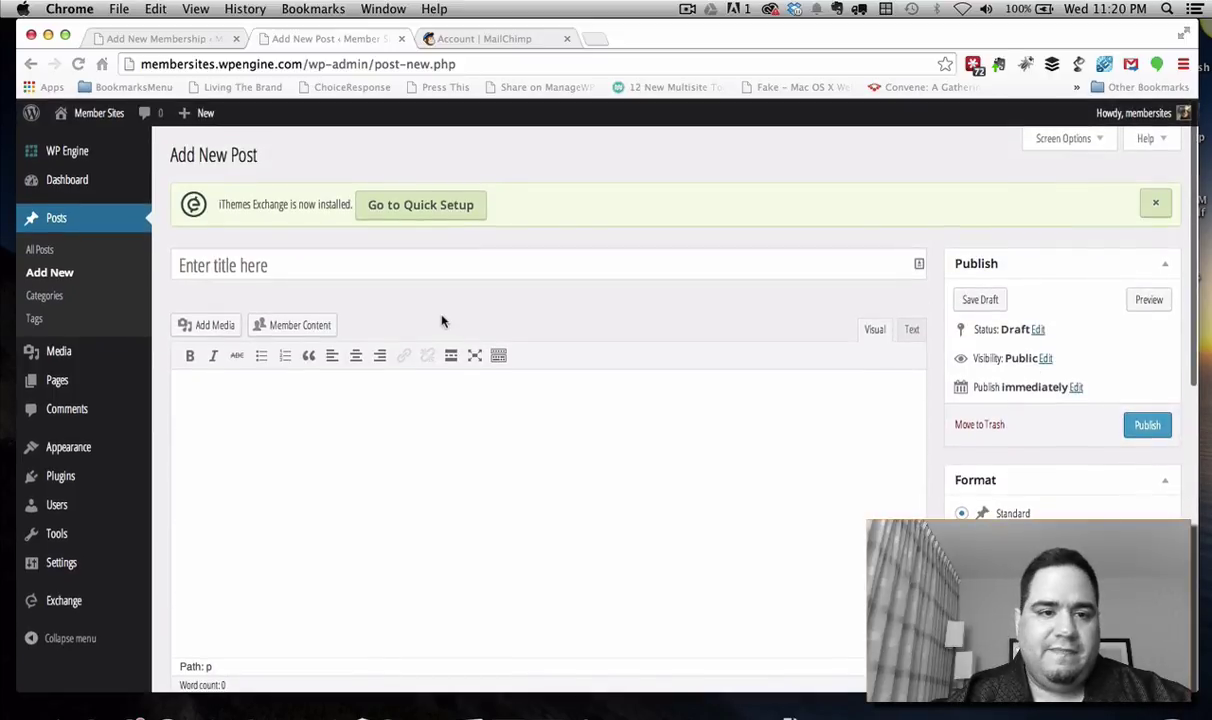
# Title the post "Gold Members Only" and enter the body text "Welcome - this is protected content."
pyautogui.click(330, 268)
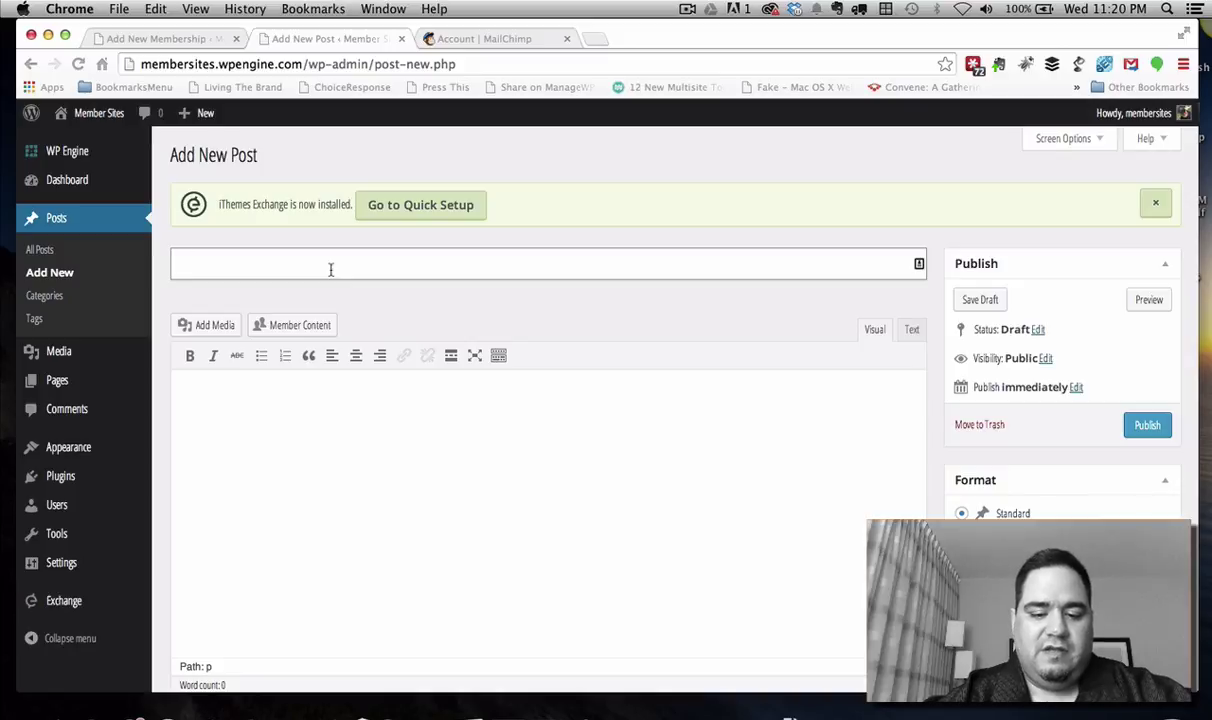
pyautogui.write('Gold Membe')
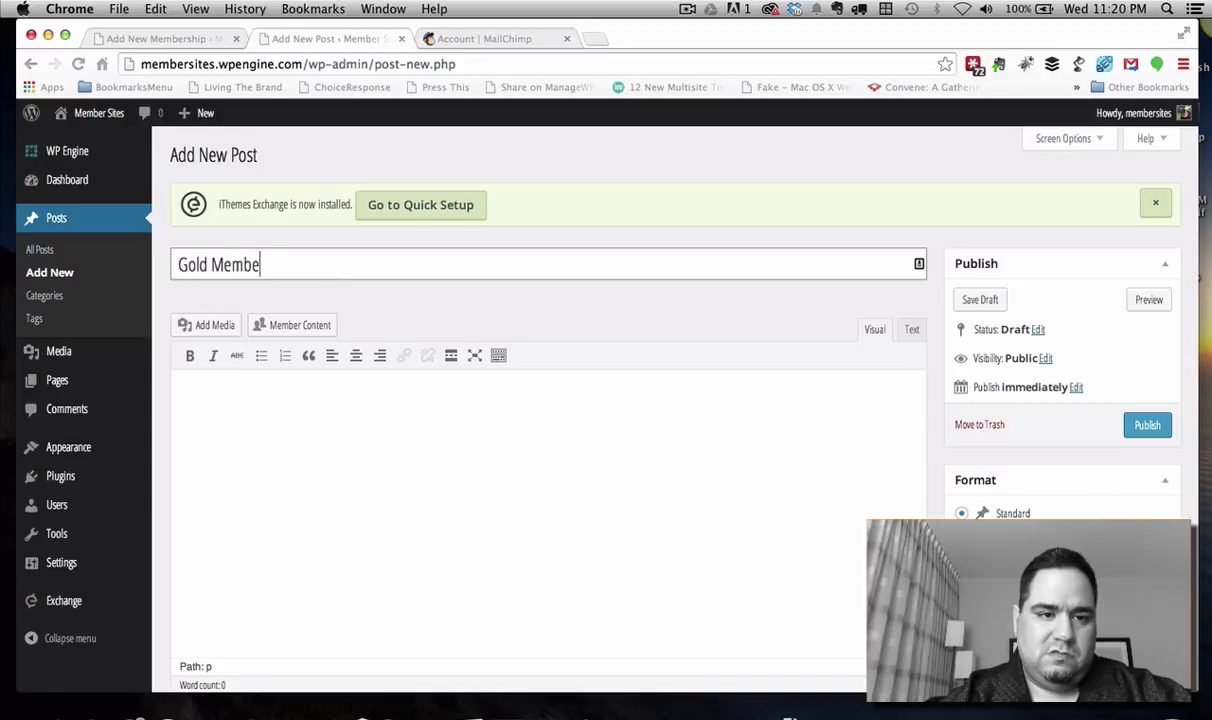
pyautogui.write('rs Only')
pyautogui.click(225, 381)
pyautogui.write('Welcome - this is prote')
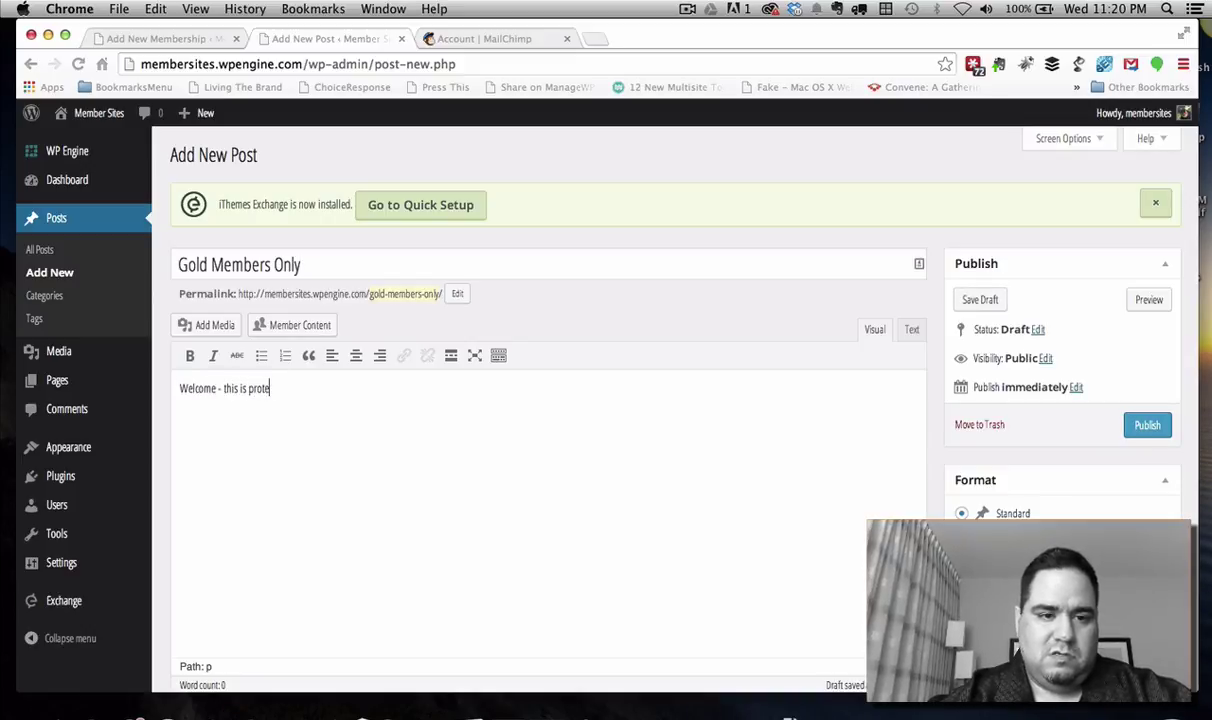
pyautogui.write('cted content.')
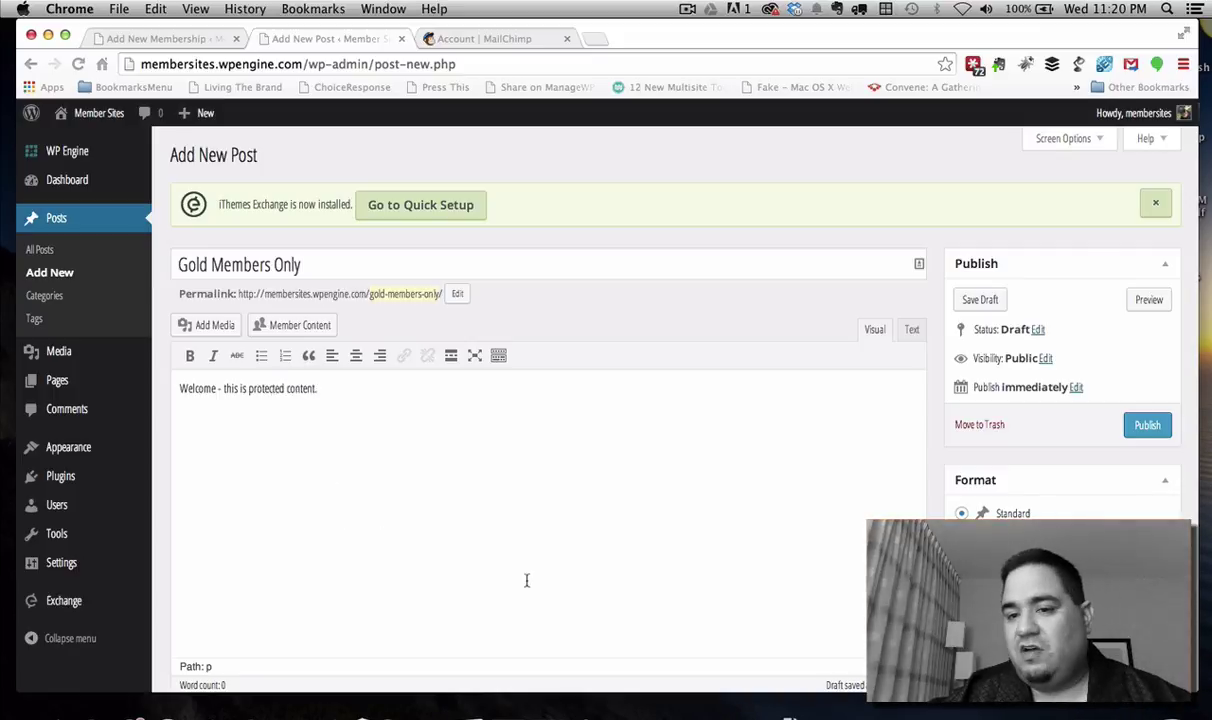
# Check the post's category and Membership Access settings and publish the post
pyautogui.scroll(-5, 527, 585)
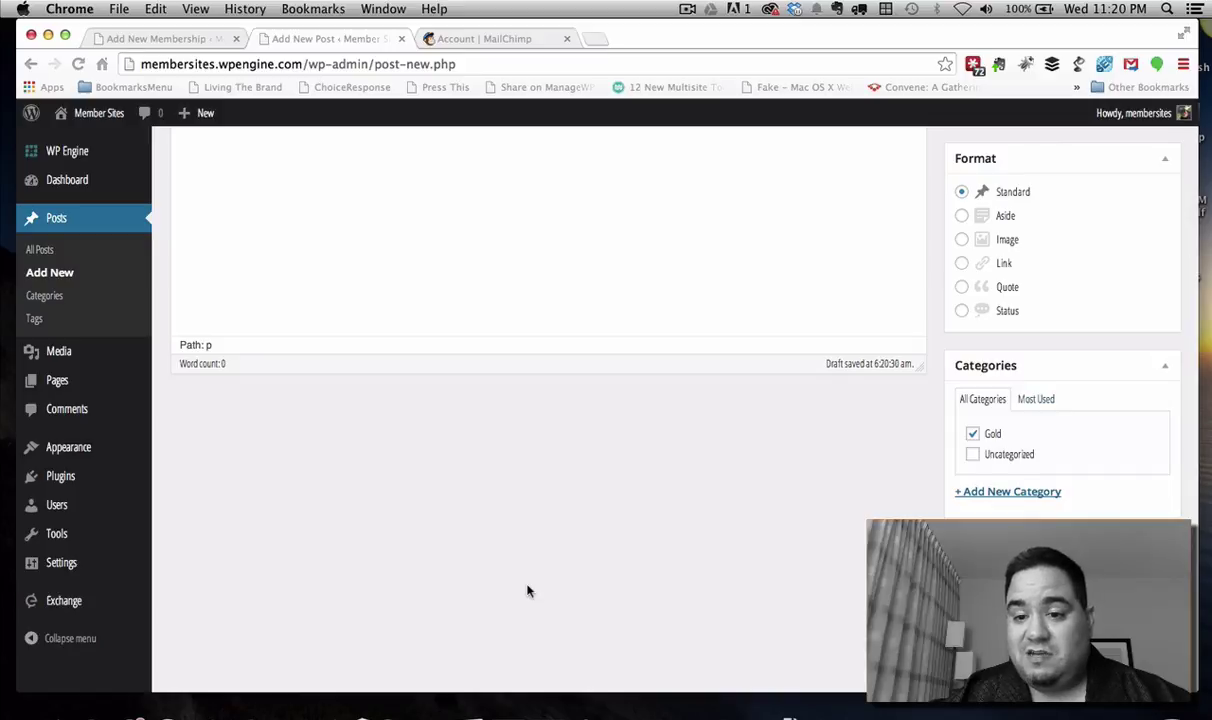
pyautogui.scroll(-5, 527, 590)
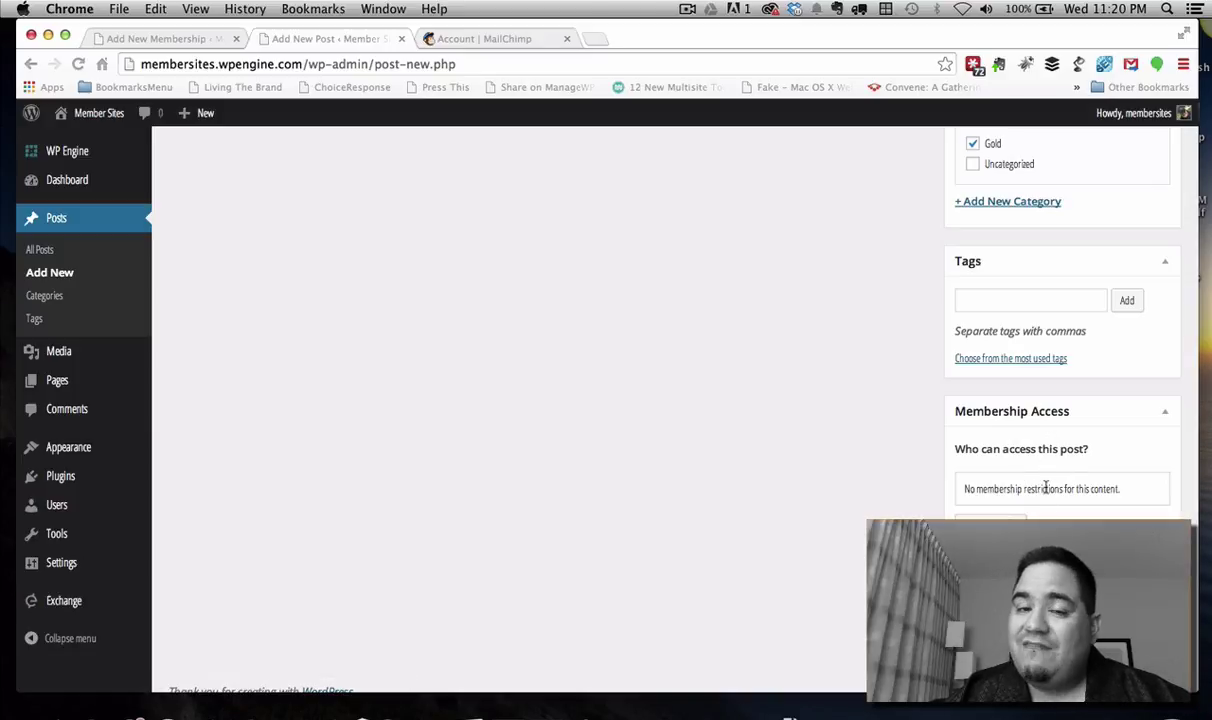
pyautogui.scroll(5, 1040, 437)
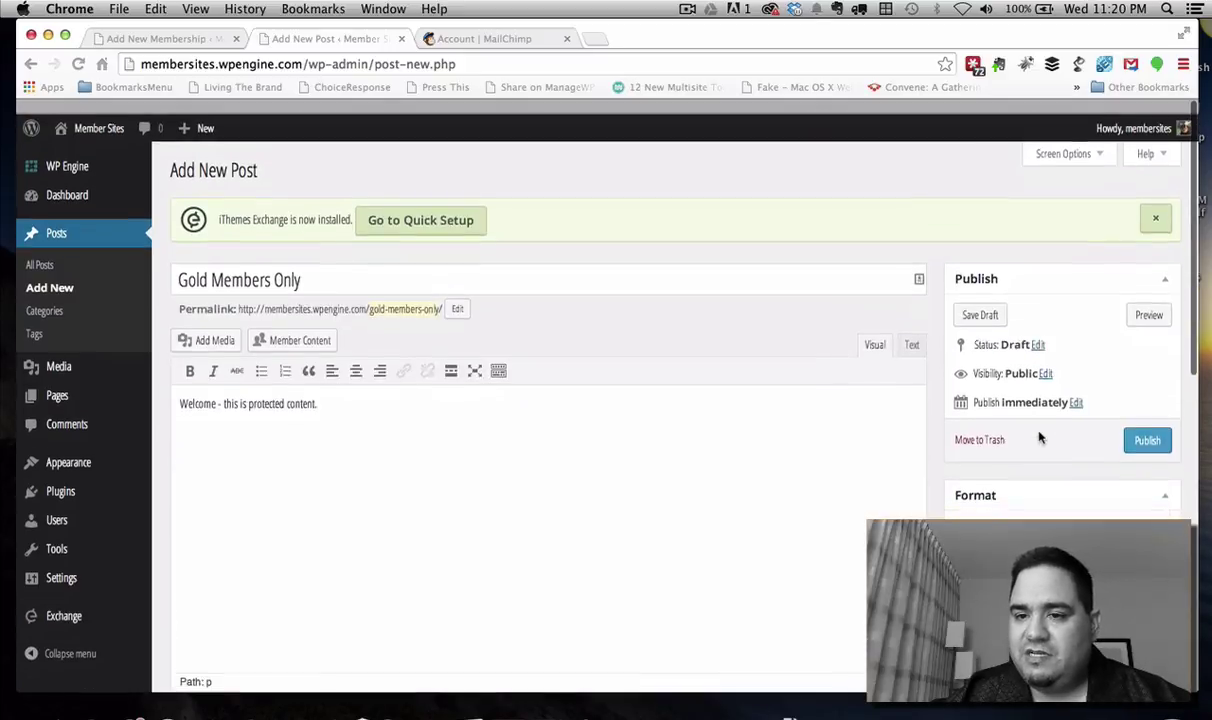
pyautogui.click(1143, 427)
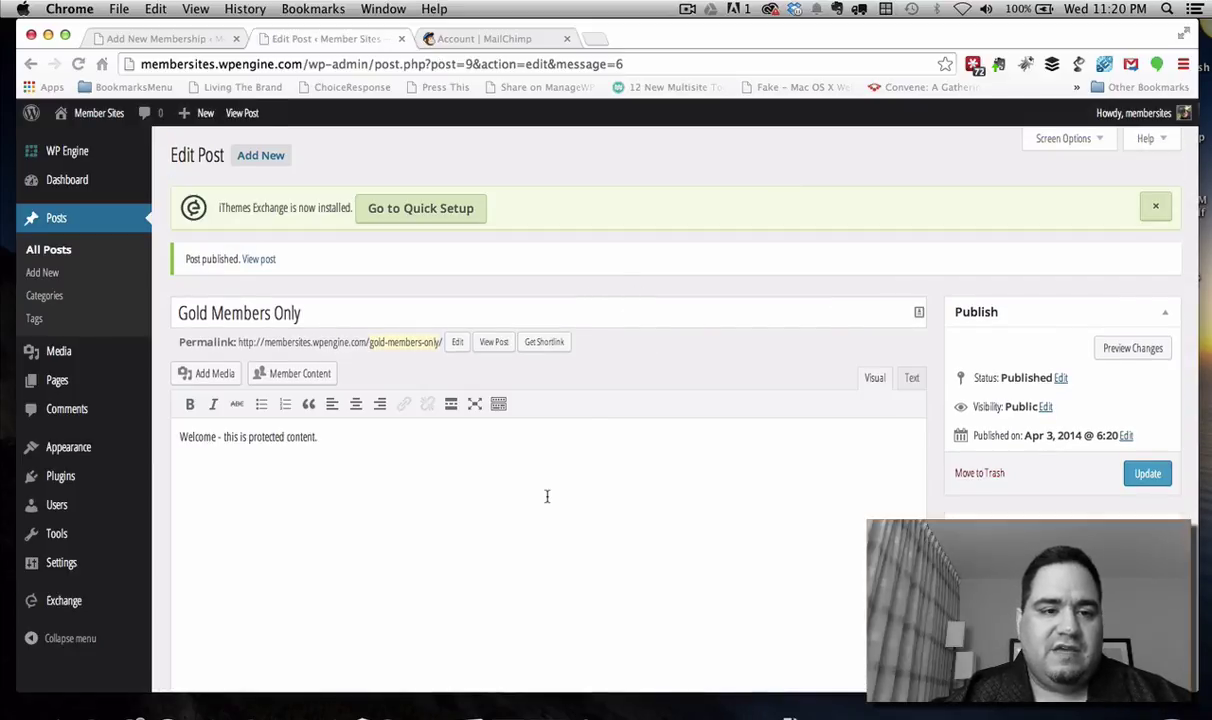
# Save the Gold Membership draft in its browser tab, and add a content access rule of type Categories for the Gold category
pyautogui.click(188, 40)
pyautogui.click(880, 276)
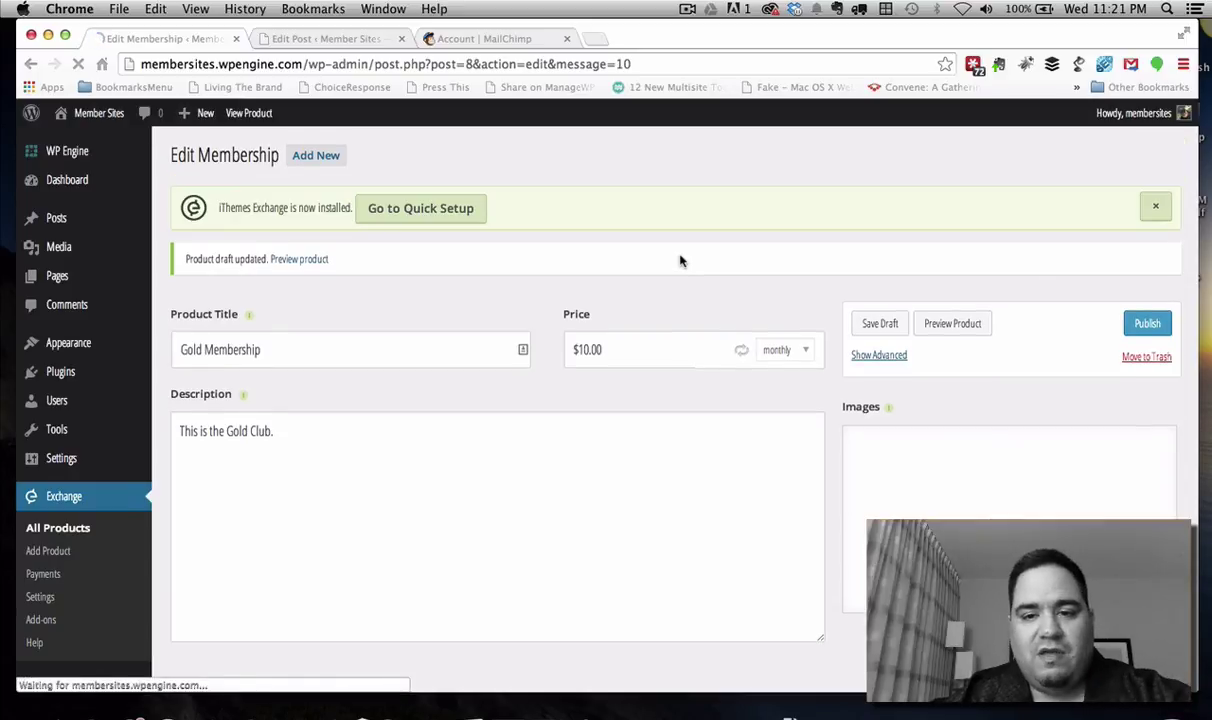
pyautogui.scroll(-3, 622, 479)
pyautogui.scroll(-2, 624, 479)
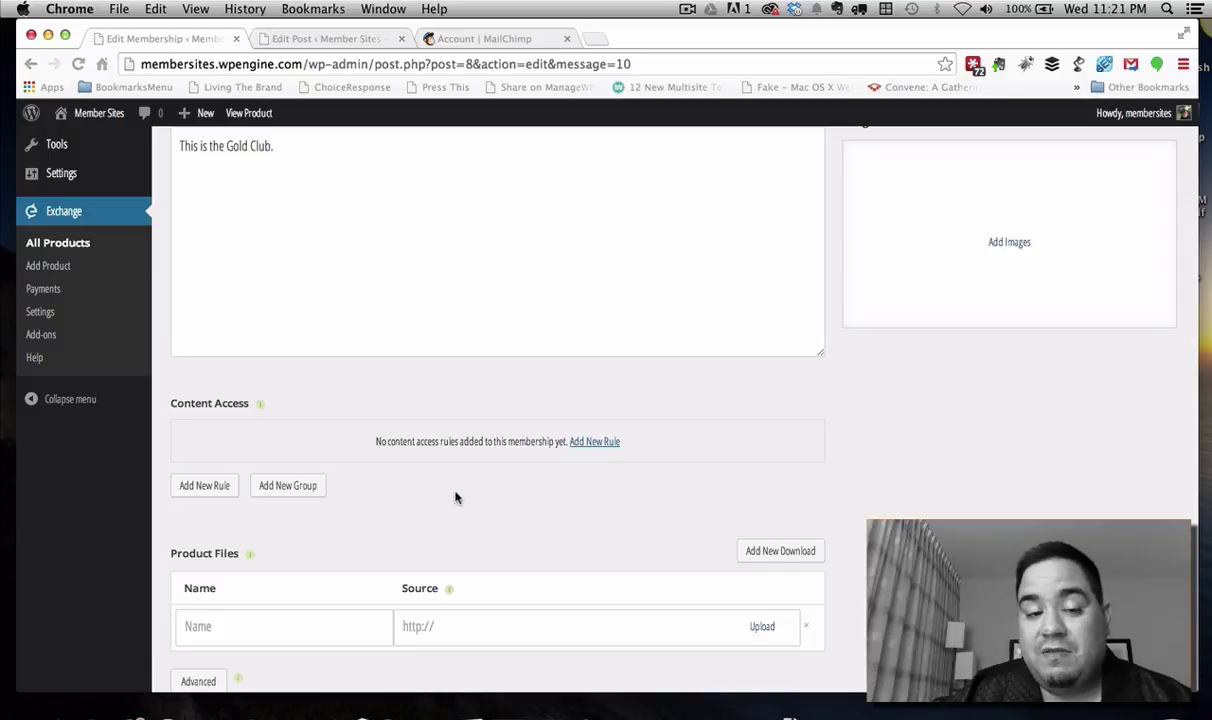
pyautogui.click(205, 486)
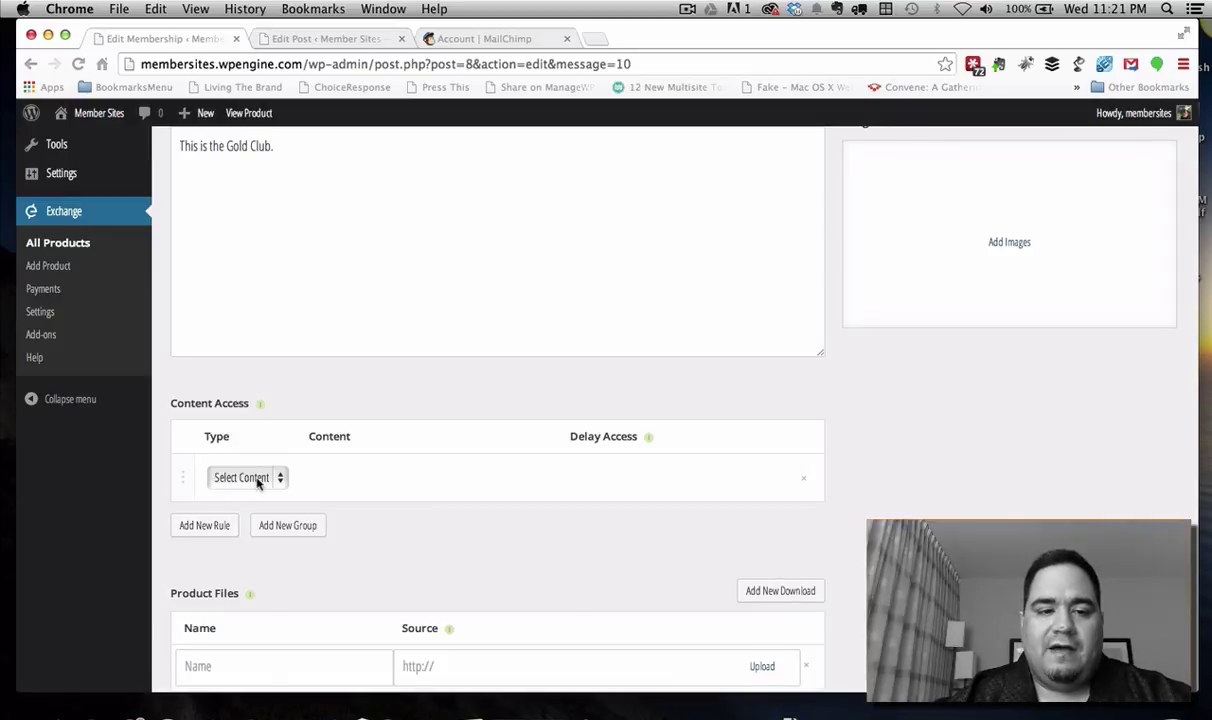
pyautogui.click(258, 480)
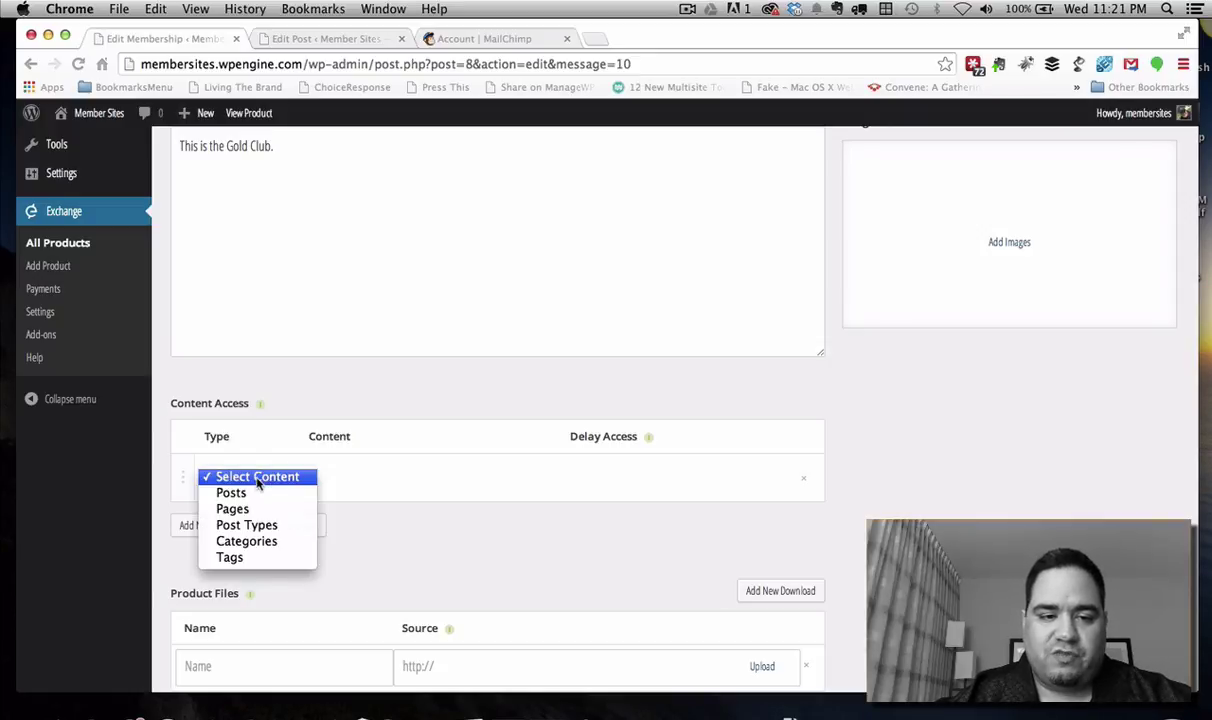
pyautogui.click(252, 542)
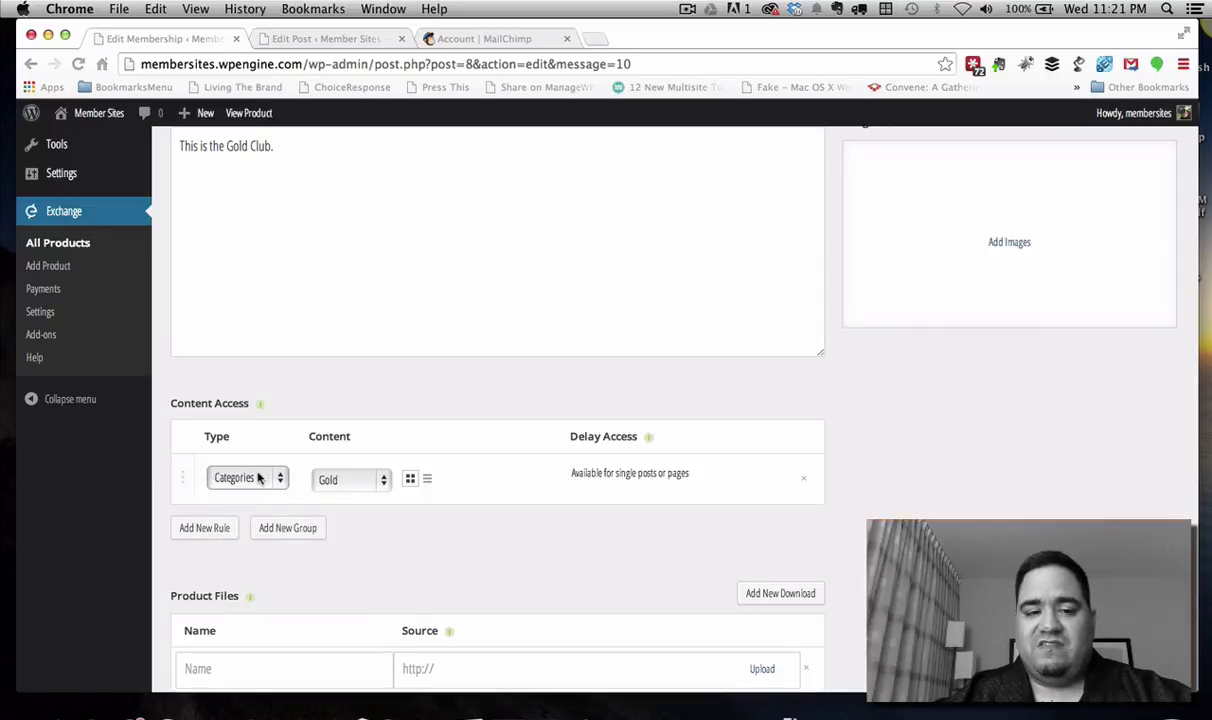
pyautogui.click(348, 481)
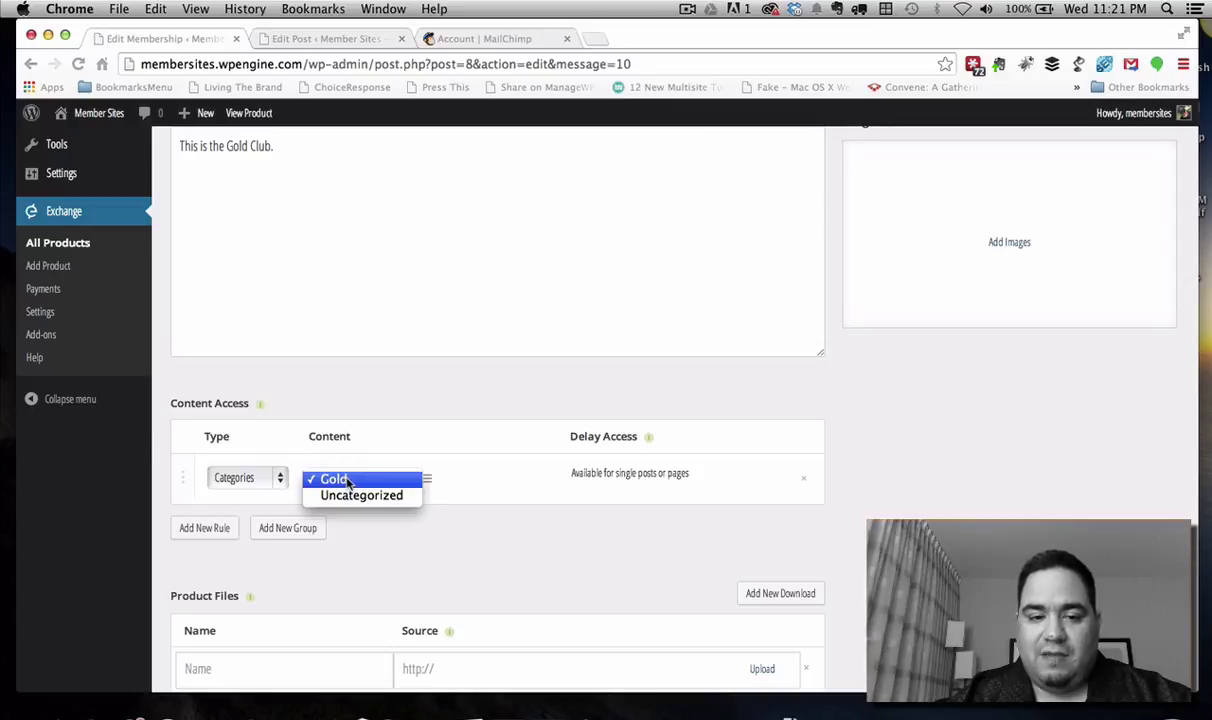
pyautogui.click(347, 481)
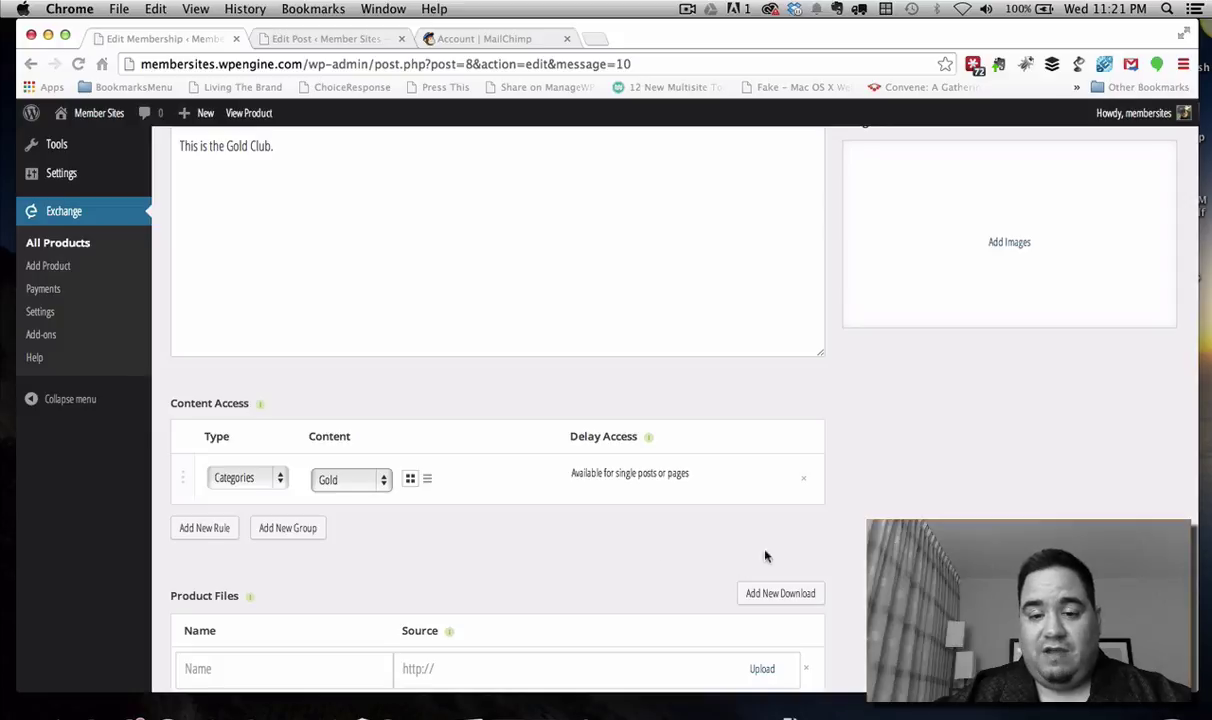
# Add a second content access rule of type Posts for the "Gold Members Only" post
pyautogui.scroll(5, 1000, 400)
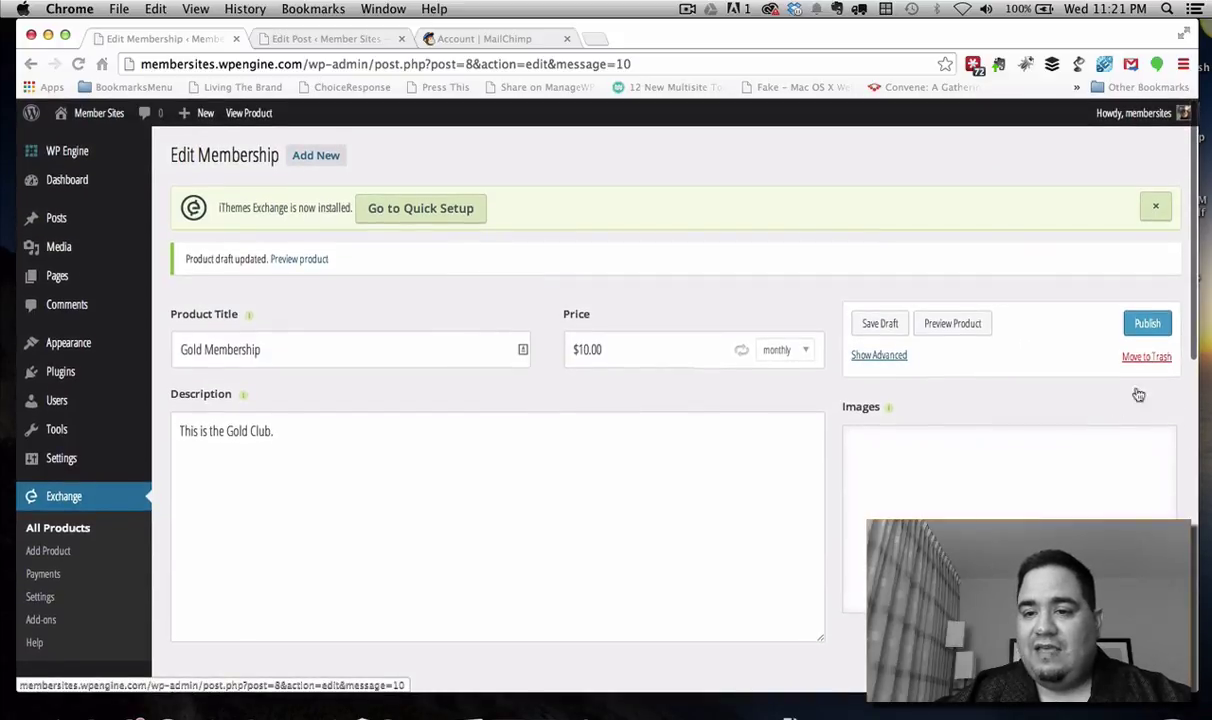
pyautogui.click(879, 322)
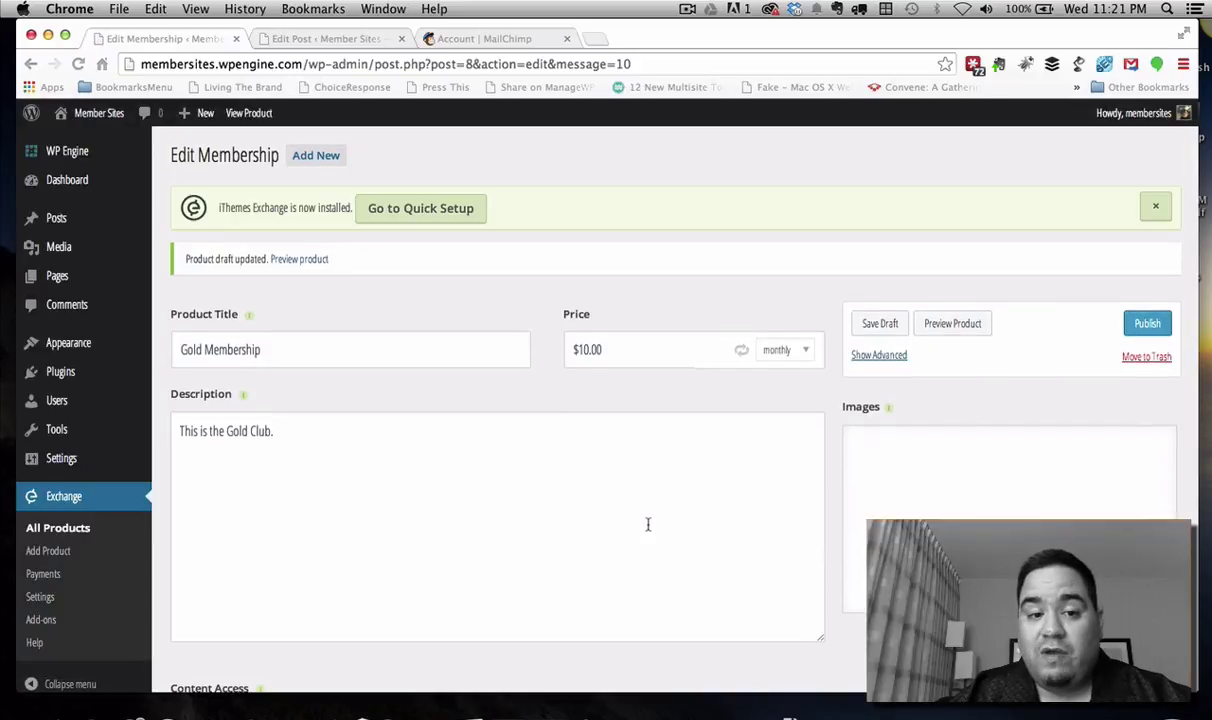
pyautogui.scroll(-5, 647, 526)
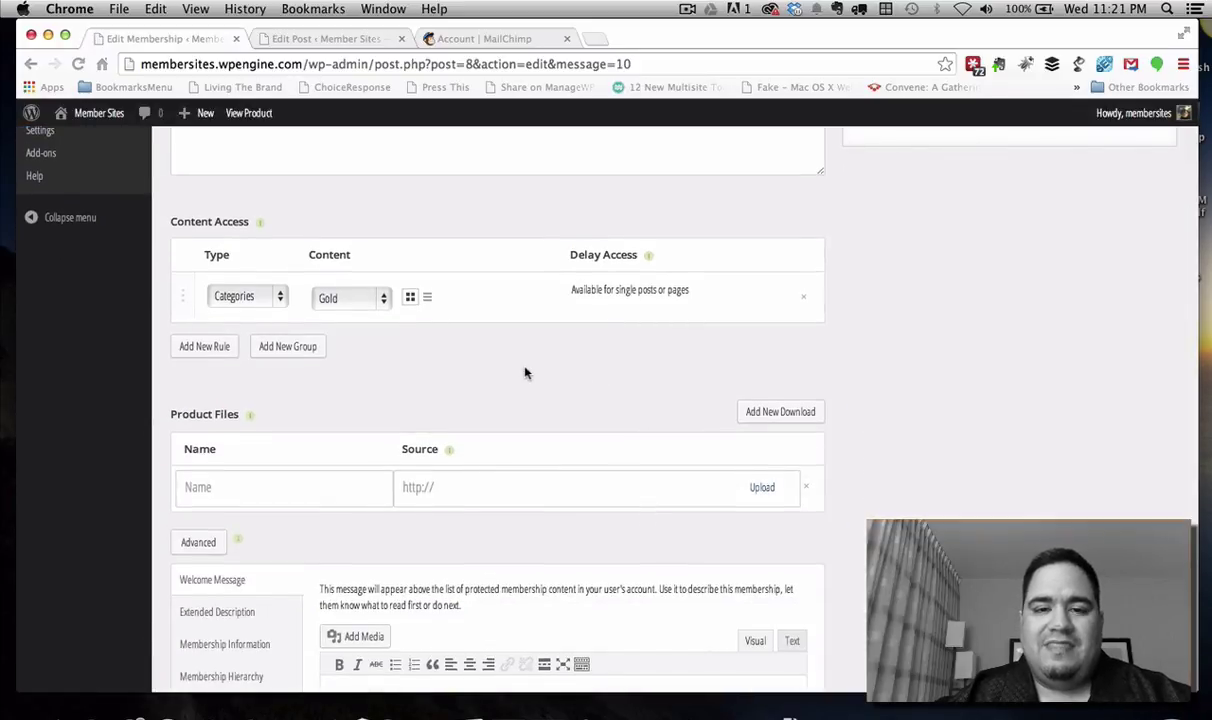
pyautogui.click(205, 346)
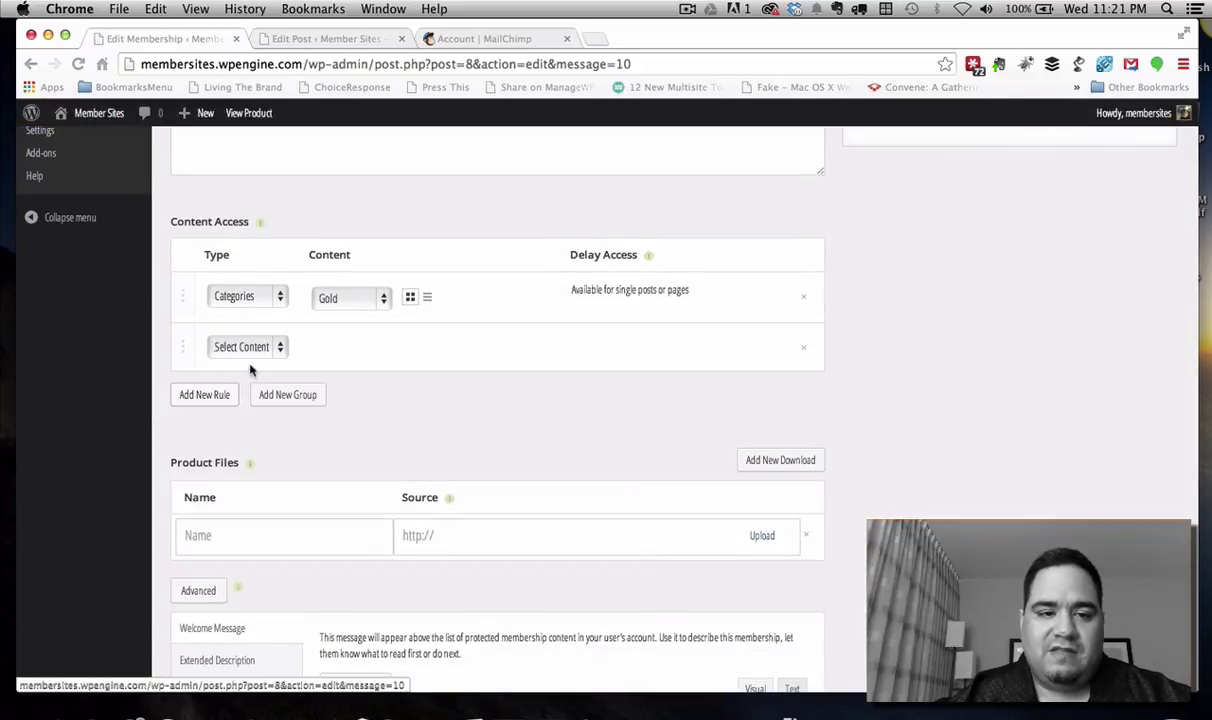
pyautogui.click(262, 347)
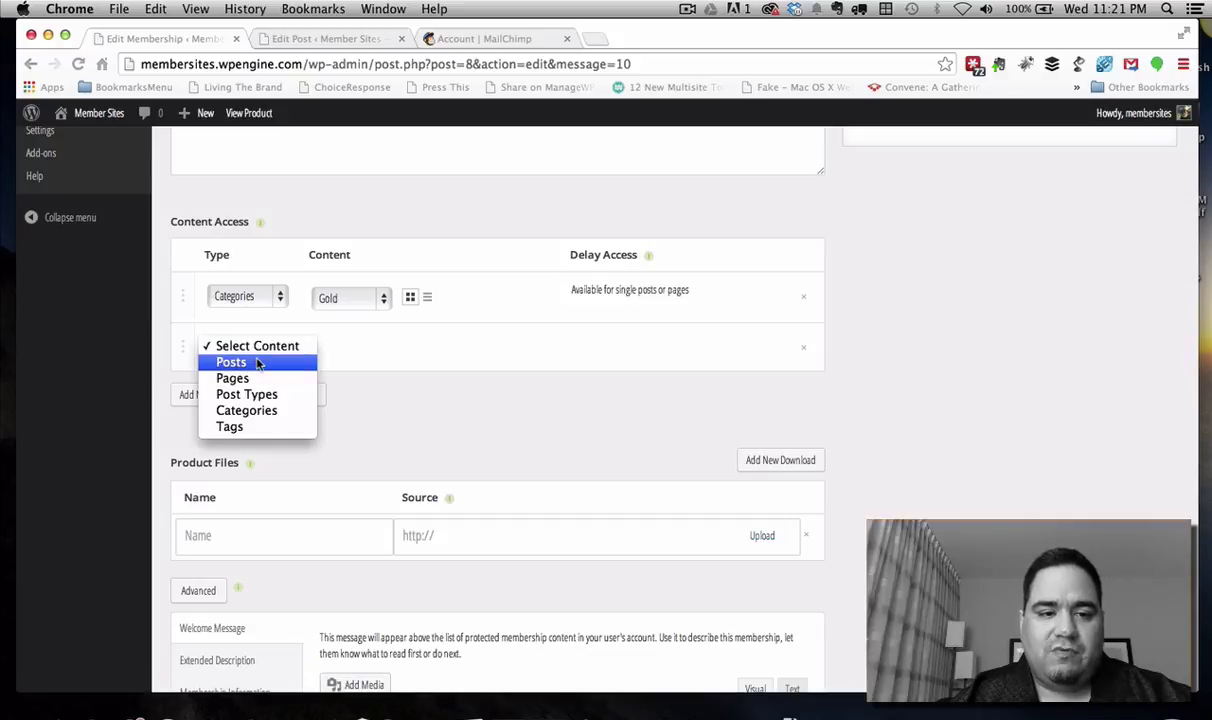
pyautogui.click(250, 360)
pyautogui.click(355, 347)
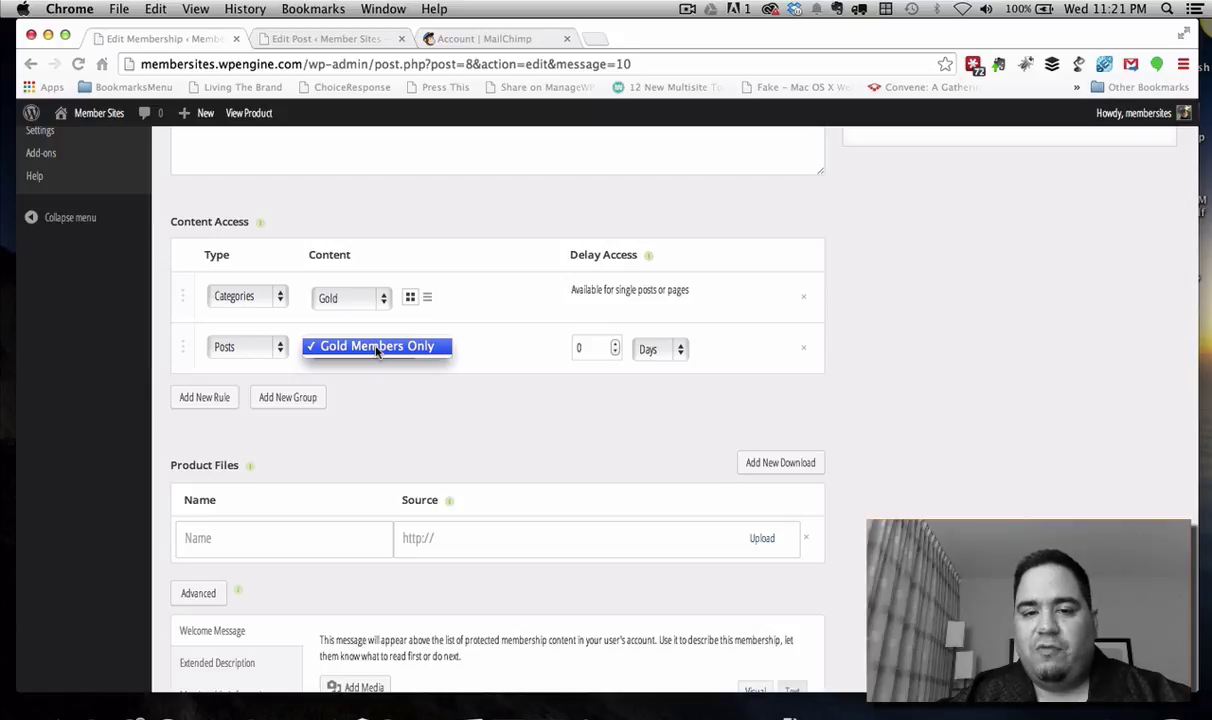
pyautogui.click(377, 346)
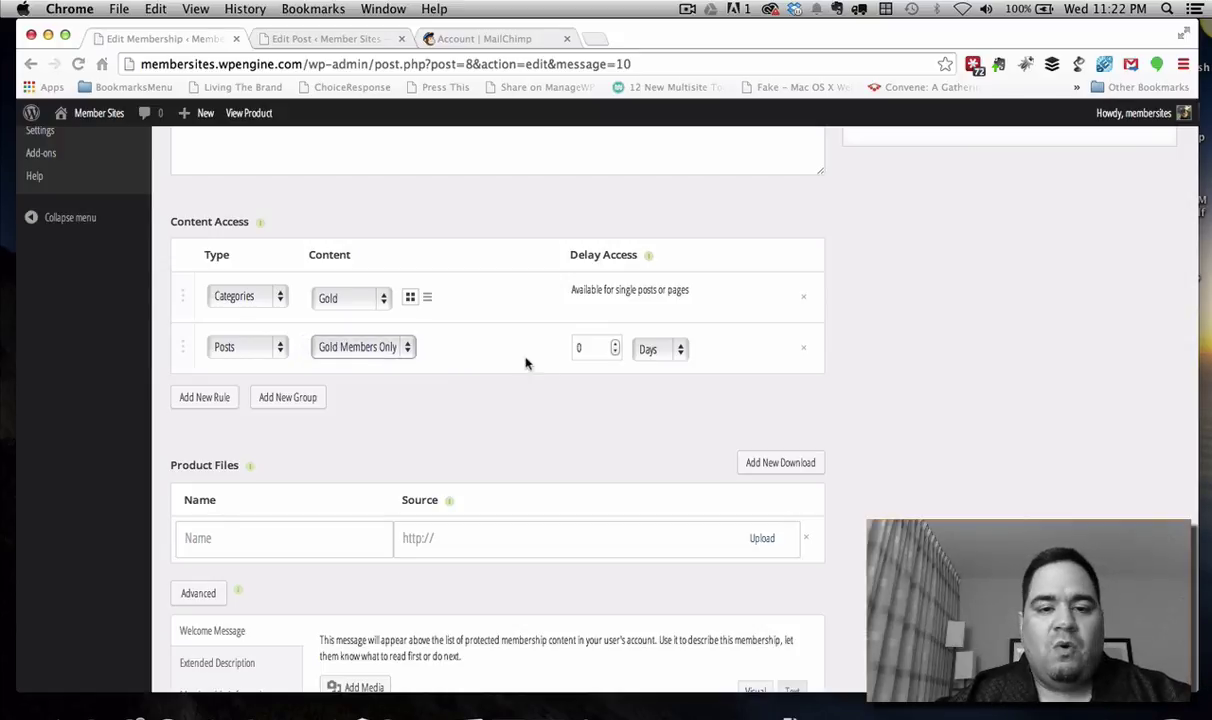
# Delay access to the "Gold Members Only" post by 1 day and publish the Gold Membership product
pyautogui.doubleClick(590, 348)
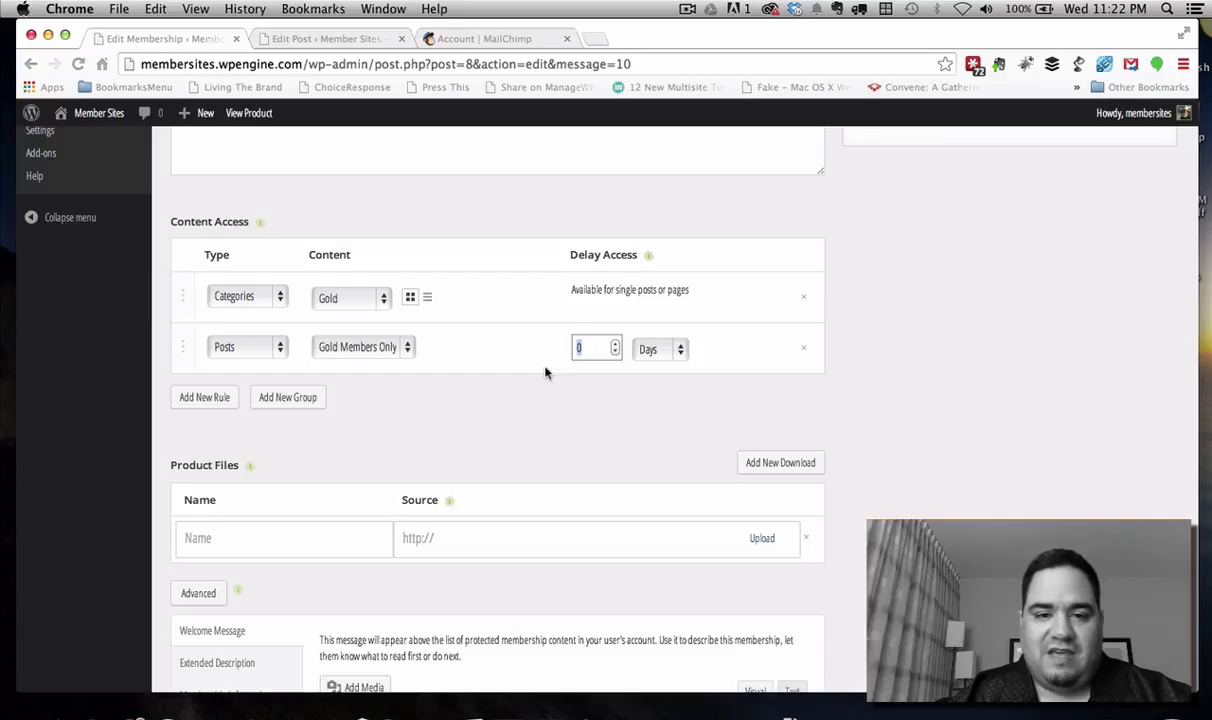
pyautogui.write('1')
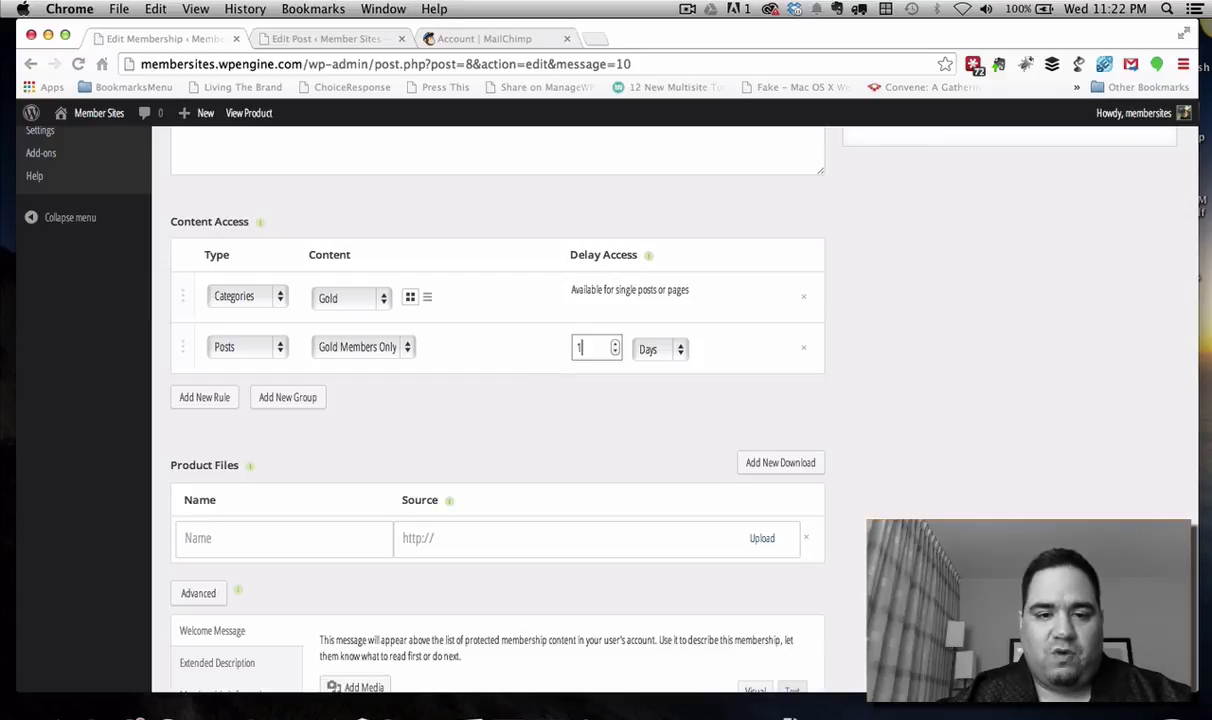
pyautogui.scroll(5, 995, 340)
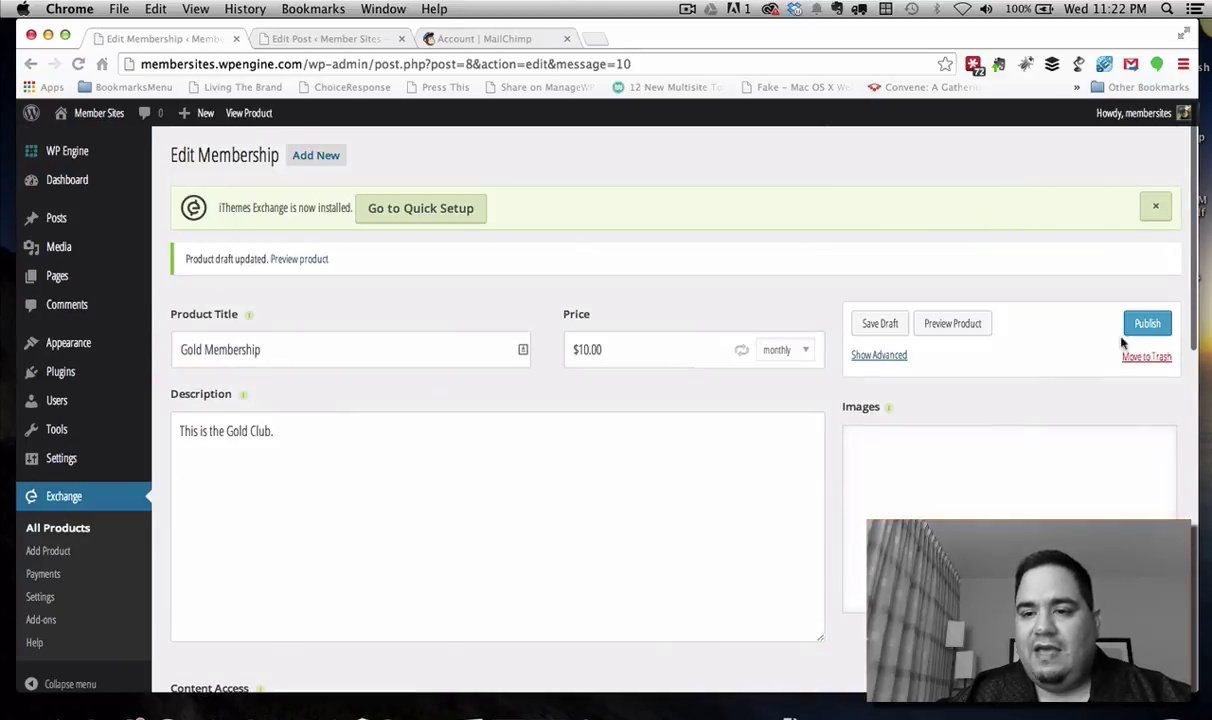
pyautogui.click(1148, 322)
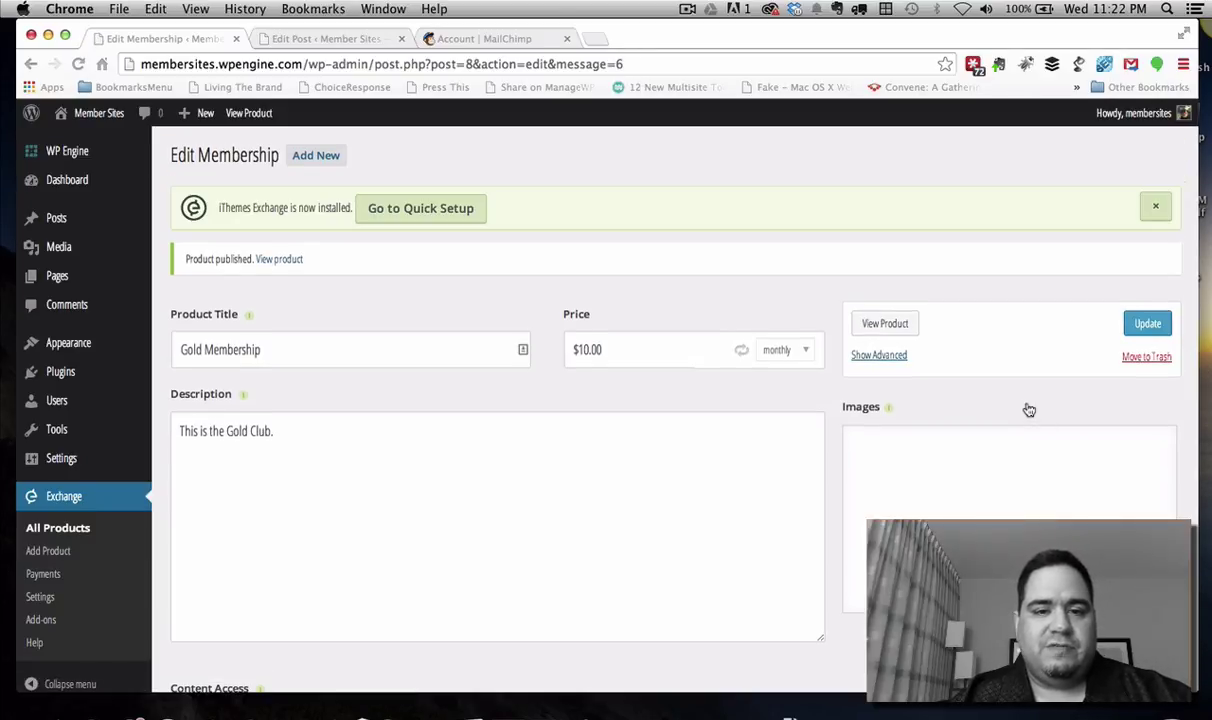
# Move the "Gold Members Only" post rule above the Gold category rule in the content access list
pyautogui.scroll(-5, 753, 427)
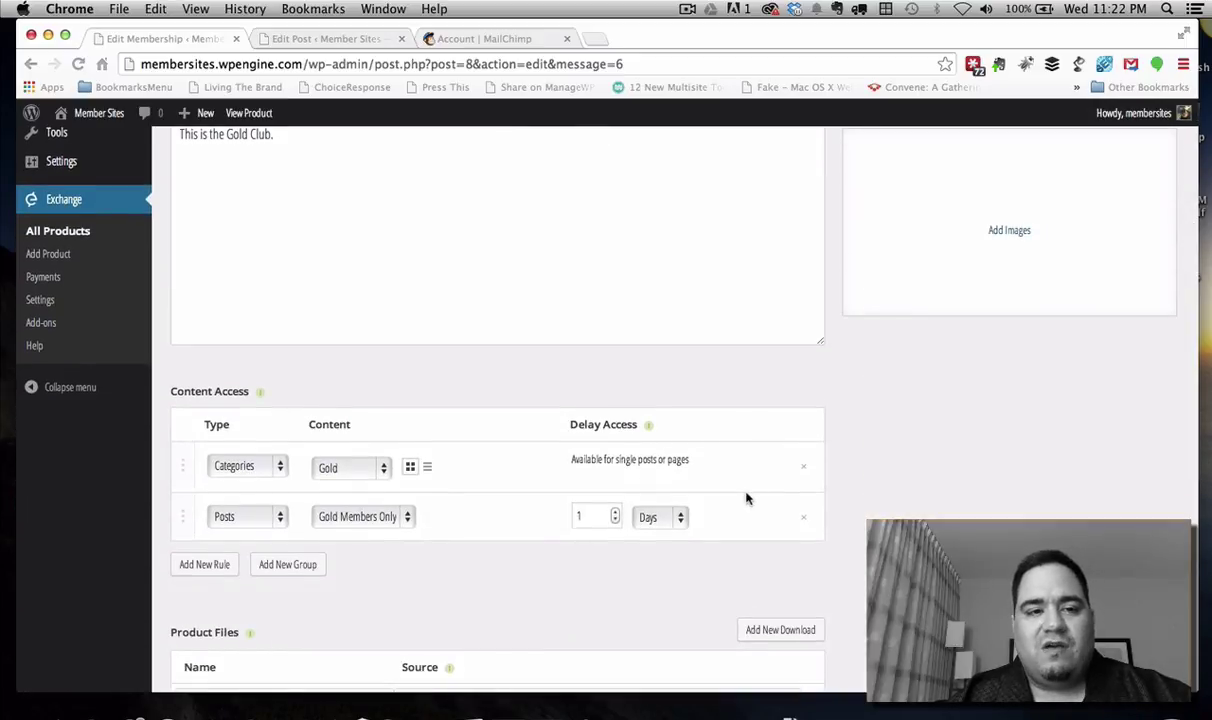
pyautogui.scroll(5, 746, 498)
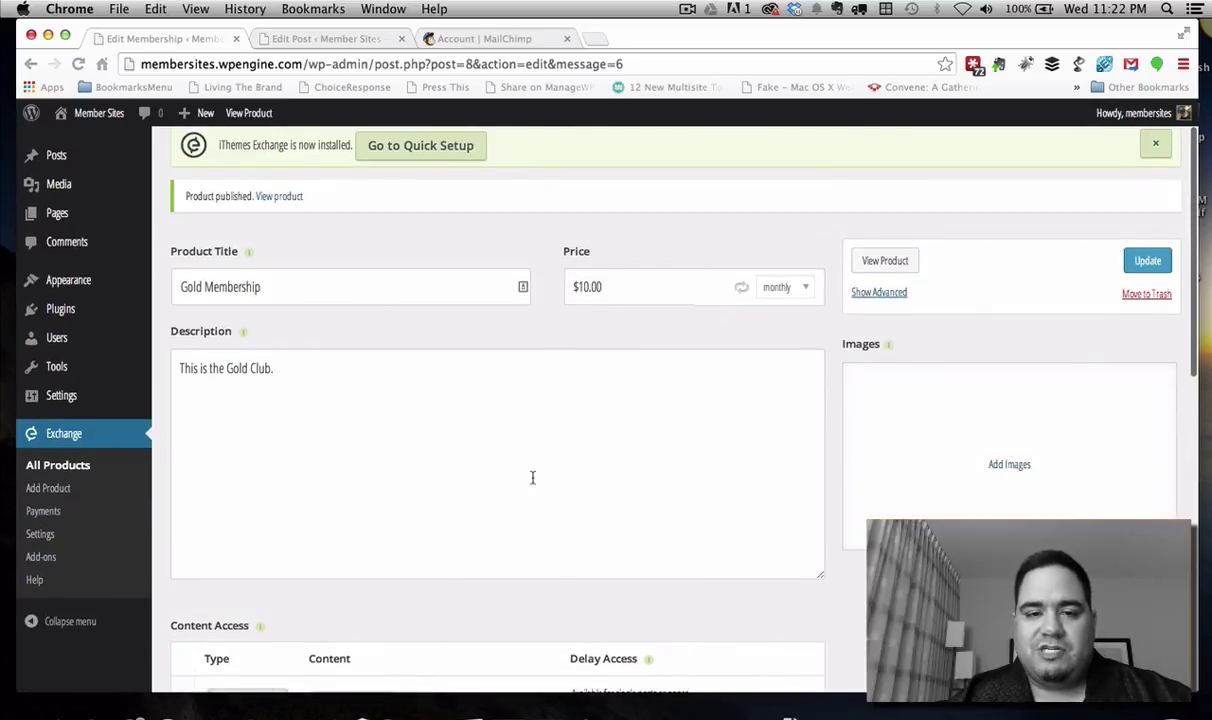
pyautogui.scroll(-5, 532, 478)
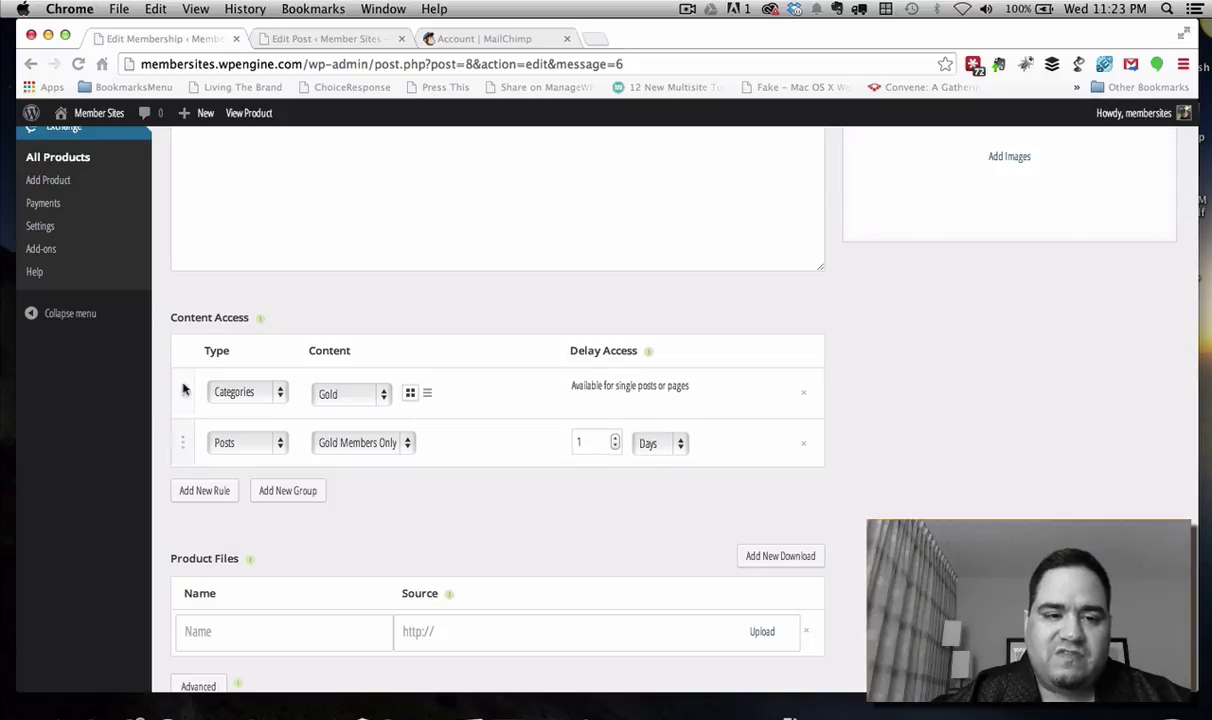
pyautogui.moveTo(182, 428); pyautogui.dragTo(183, 385)
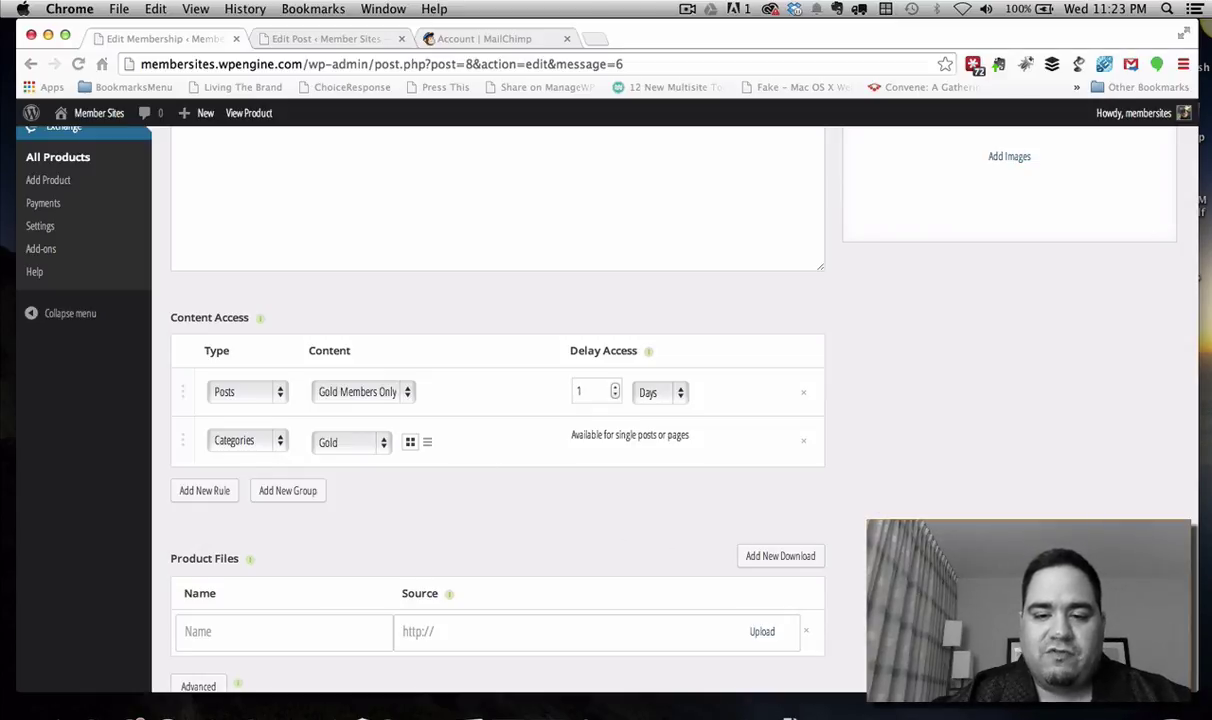
# Examine the Gold Membership product's advanced settings for the welcome message, extended description and membership information
pyautogui.scroll(-5, 549, 411)
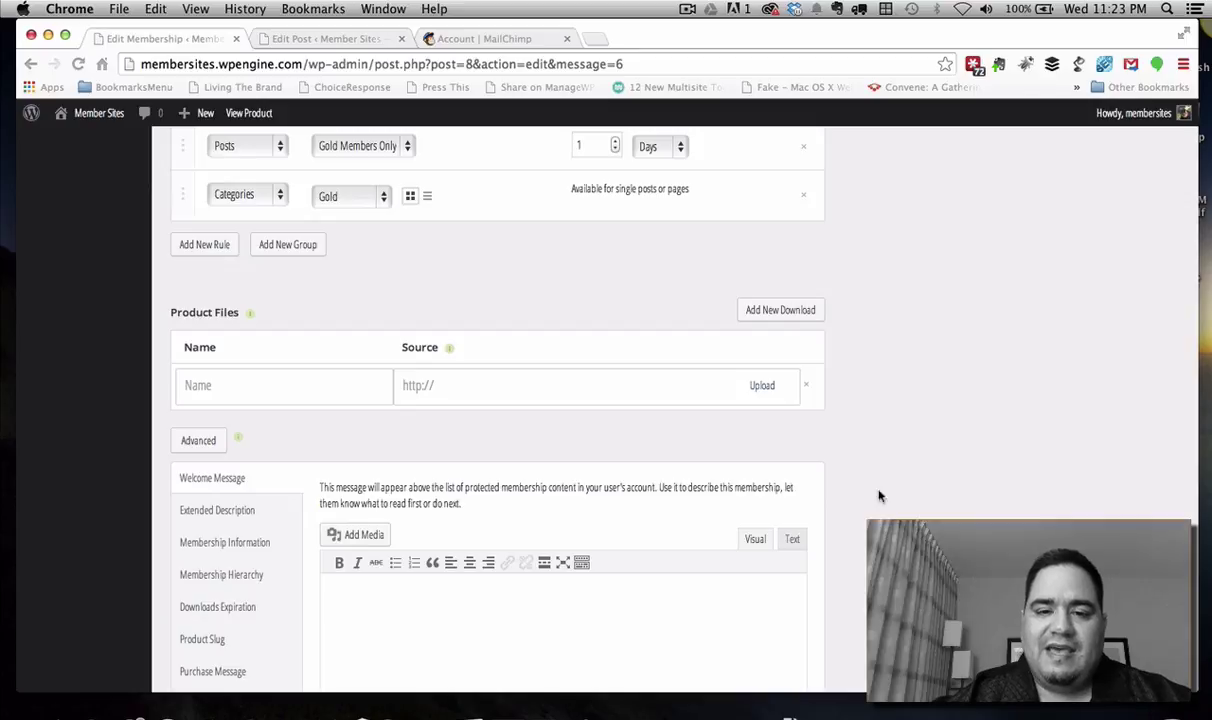
pyautogui.scroll(-4, 878, 509)
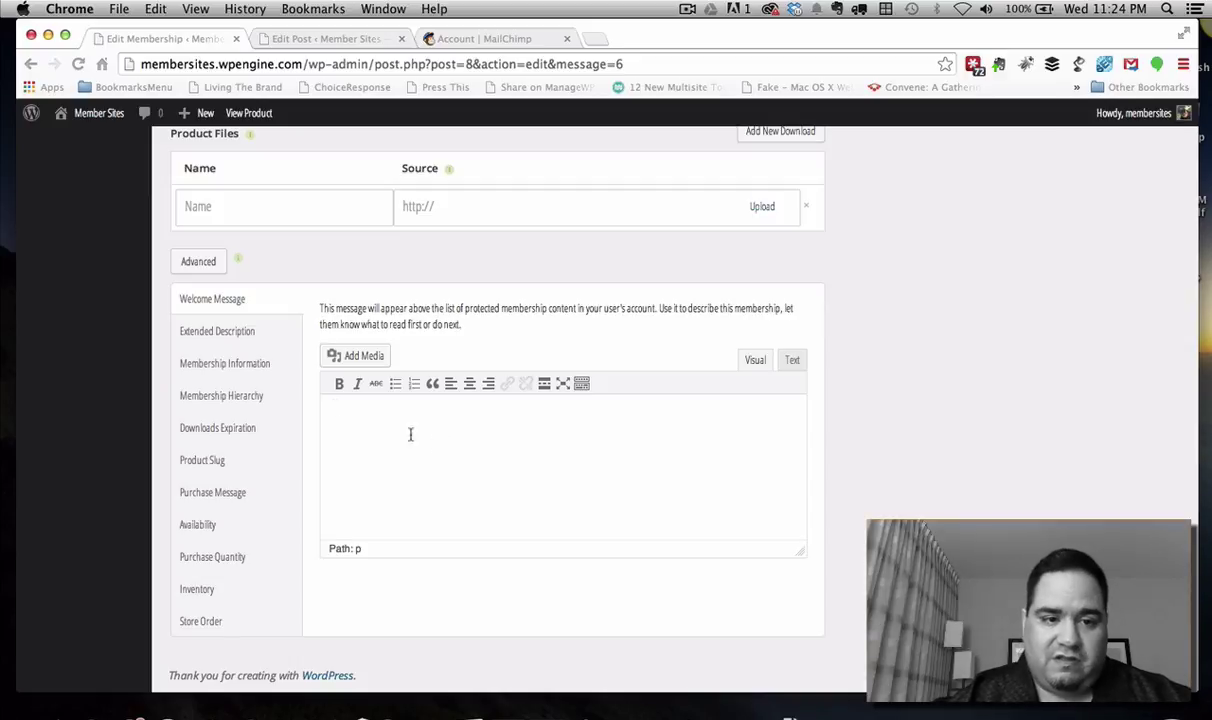
pyautogui.click(232, 341)
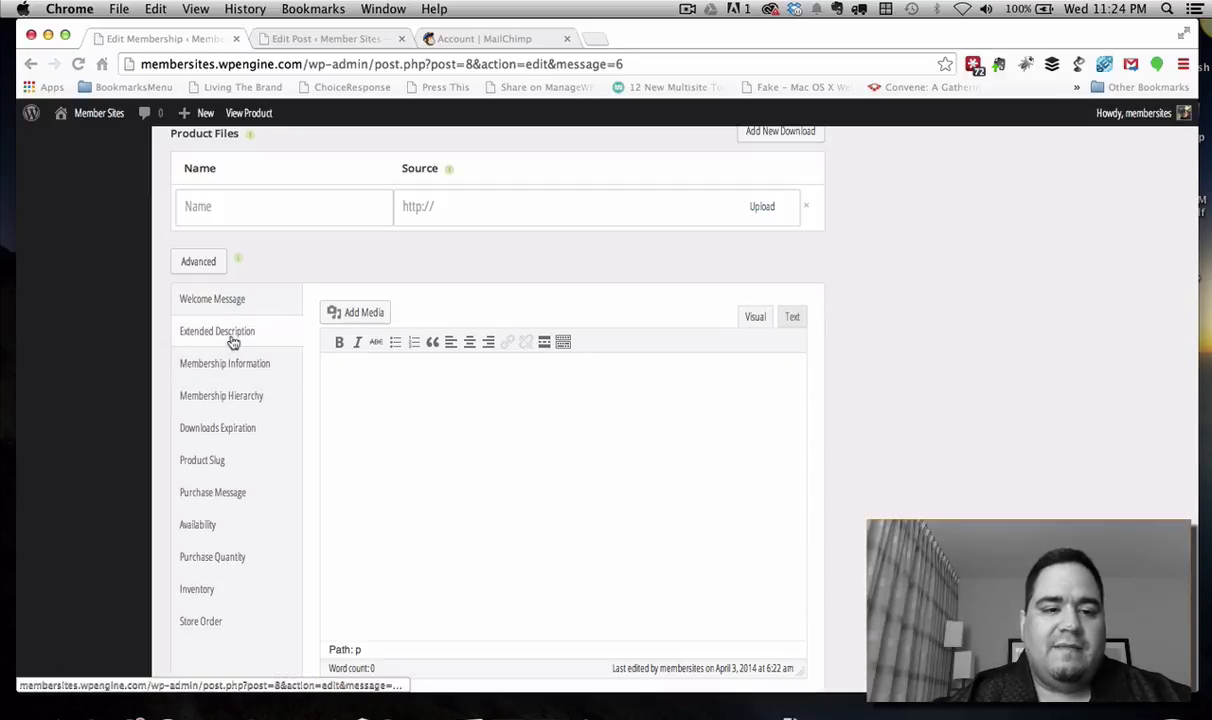
pyautogui.click(229, 365)
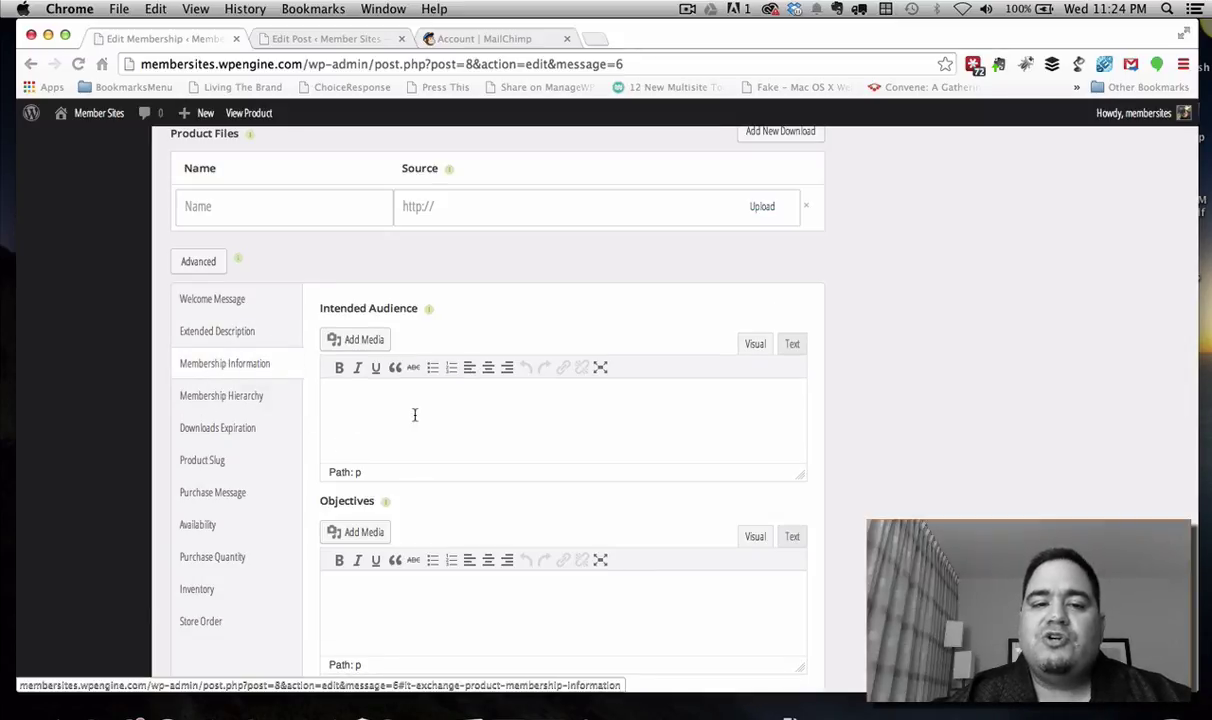
pyautogui.scroll(-5, 414, 414)
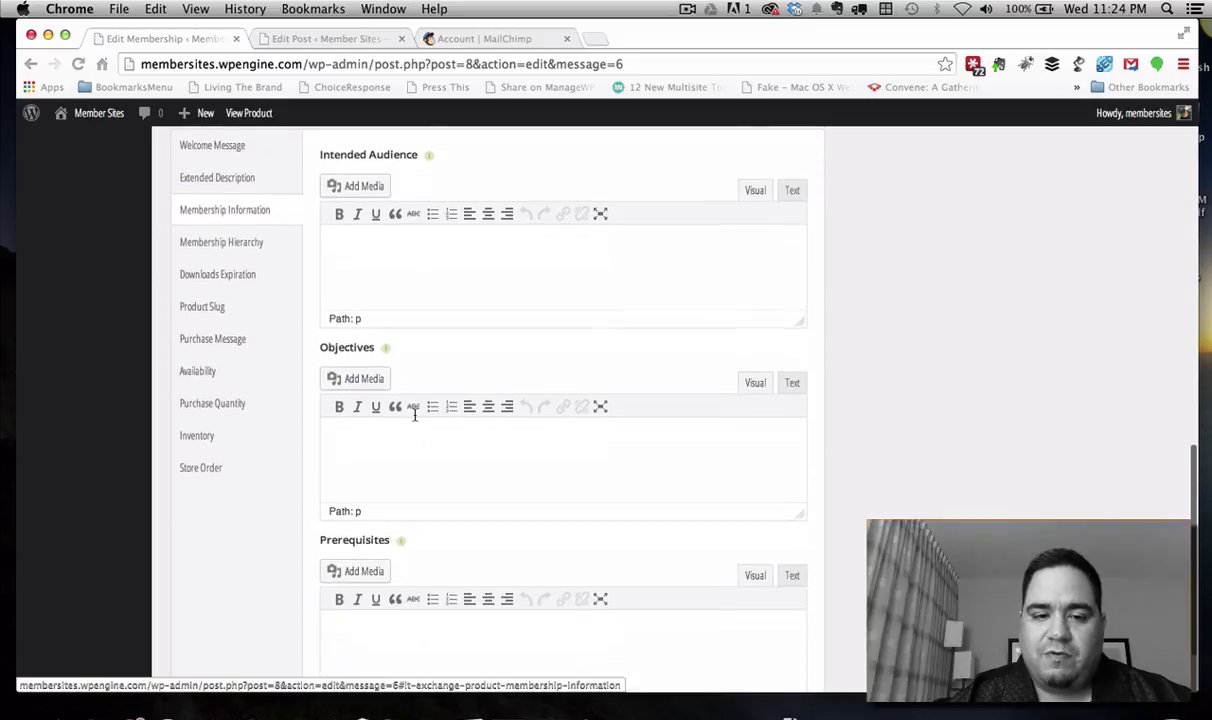
pyautogui.scroll(-1, 456, 457)
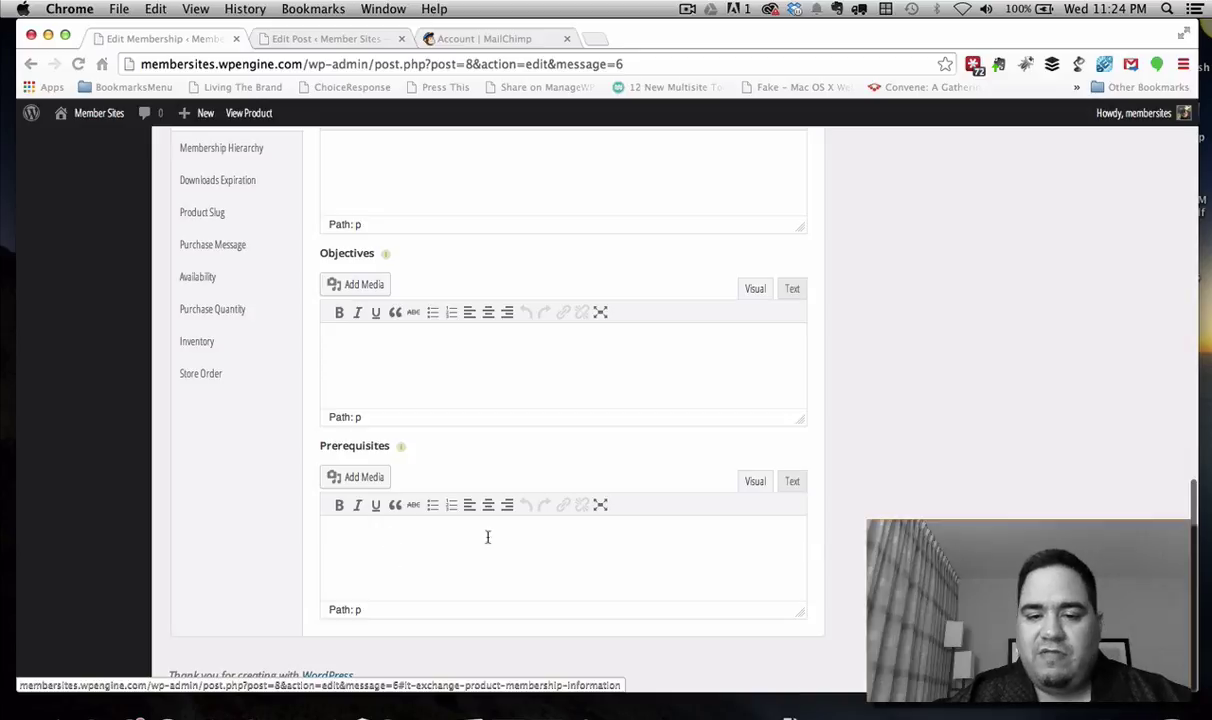
pyautogui.scroll(4, 482, 376)
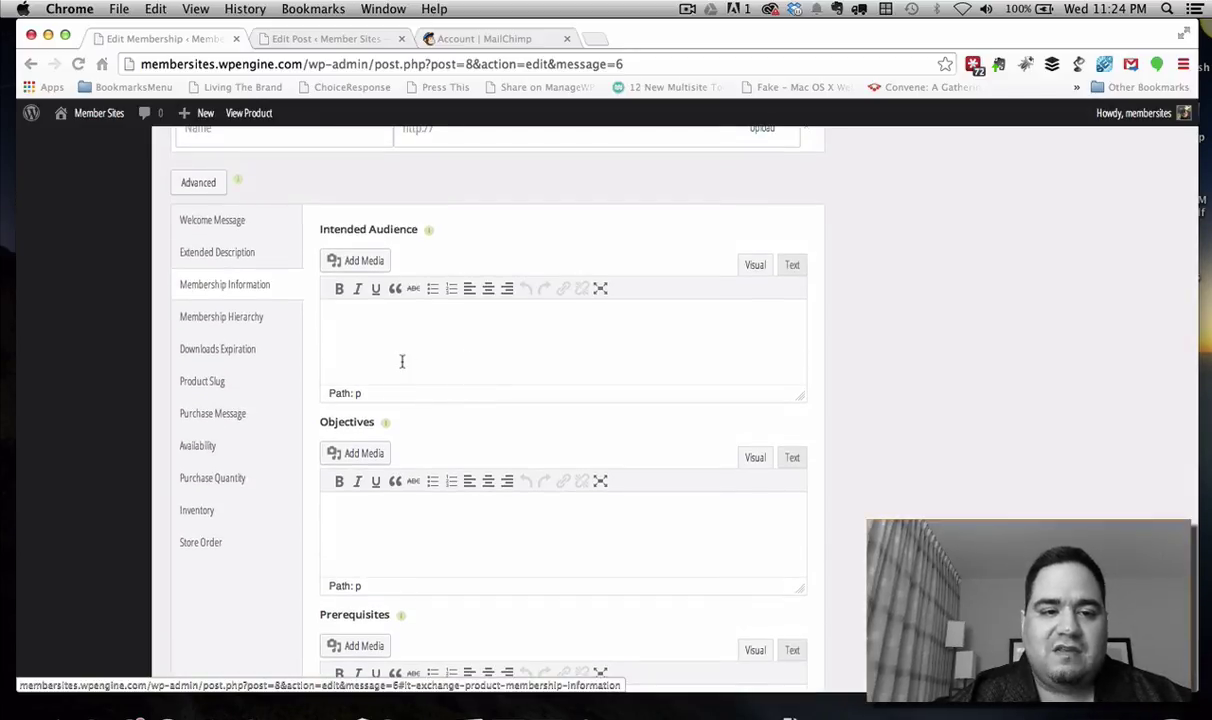
# Review the product's advanced settings for membership hierarchy, download expiration, purchase message, availability, purchase quantity, inventory and store order, returning to the welcome message
pyautogui.click(250, 321)
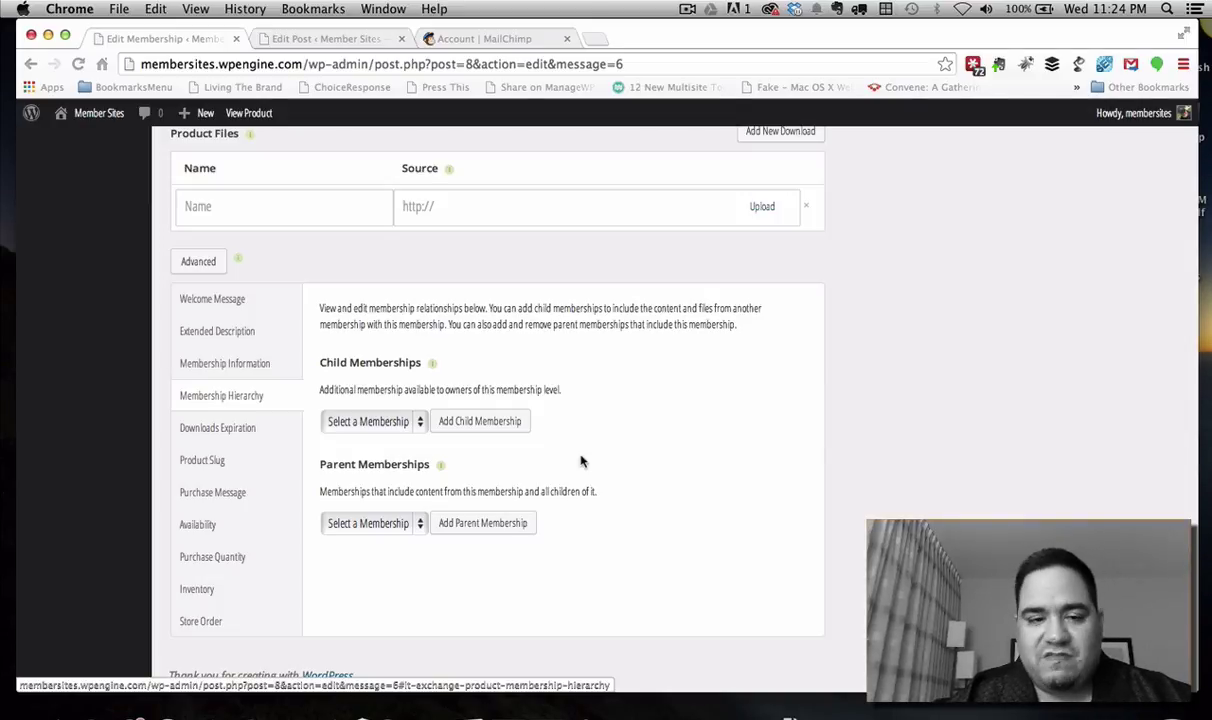
pyautogui.click(227, 428)
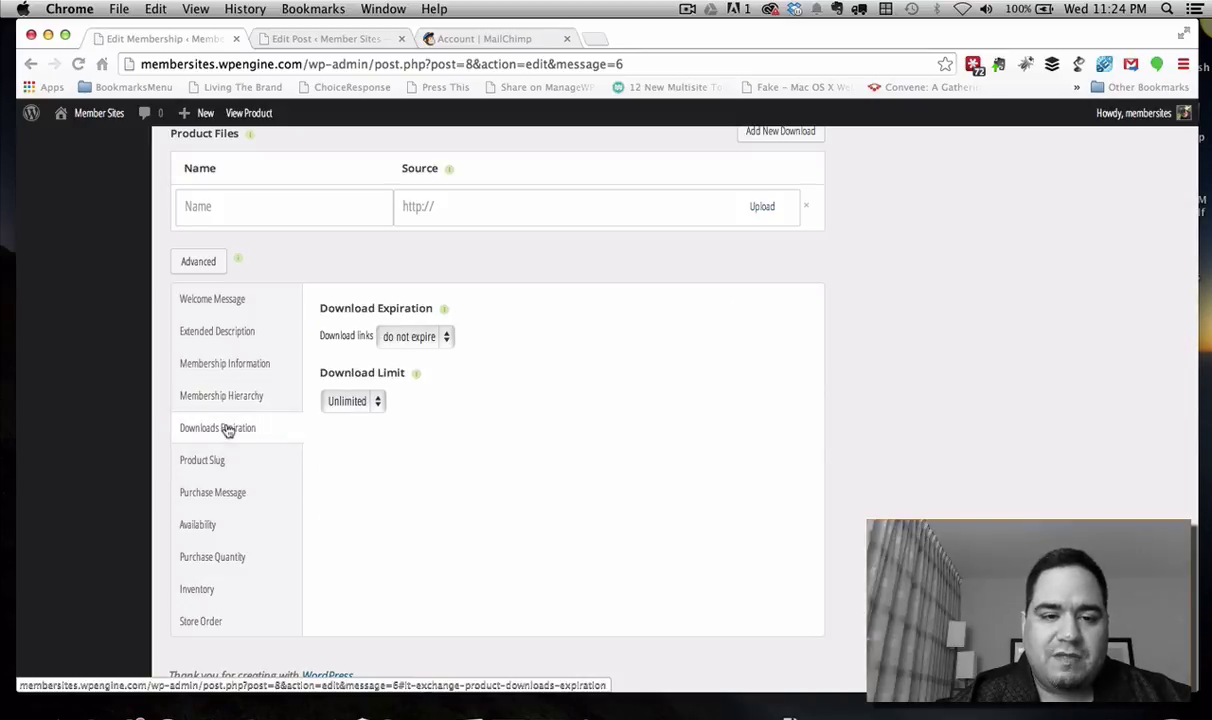
pyautogui.scroll(-3, 376, 480)
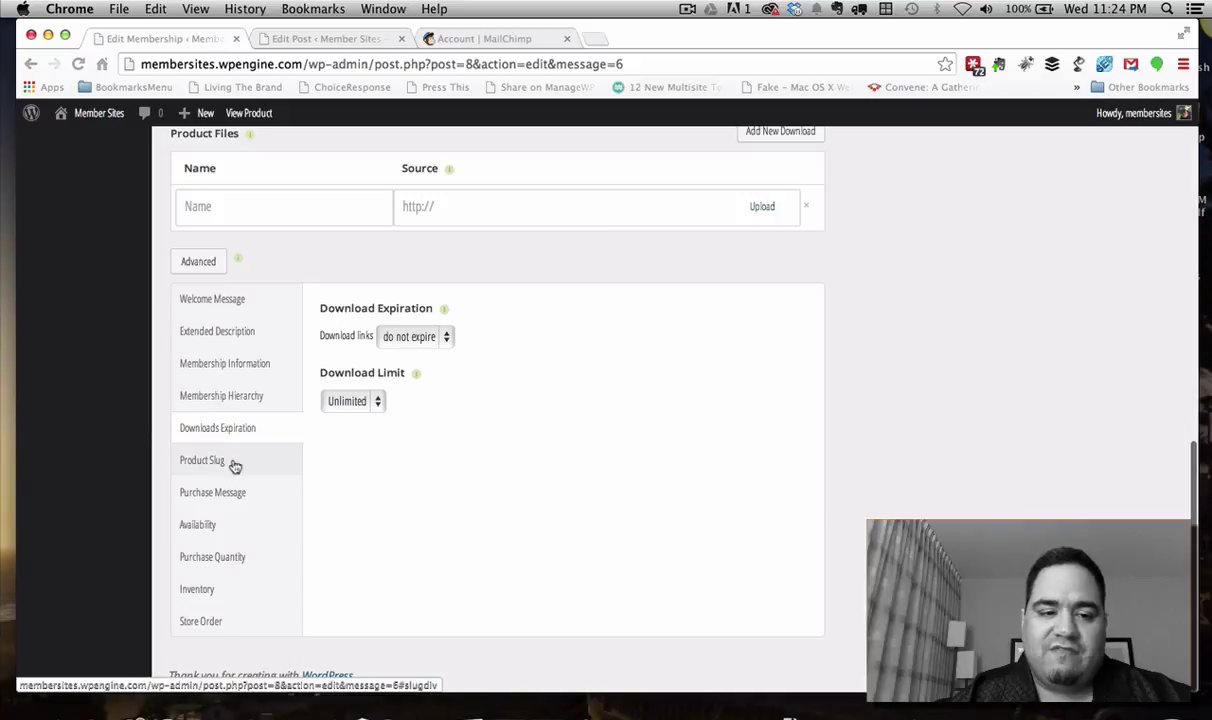
pyautogui.click(231, 493)
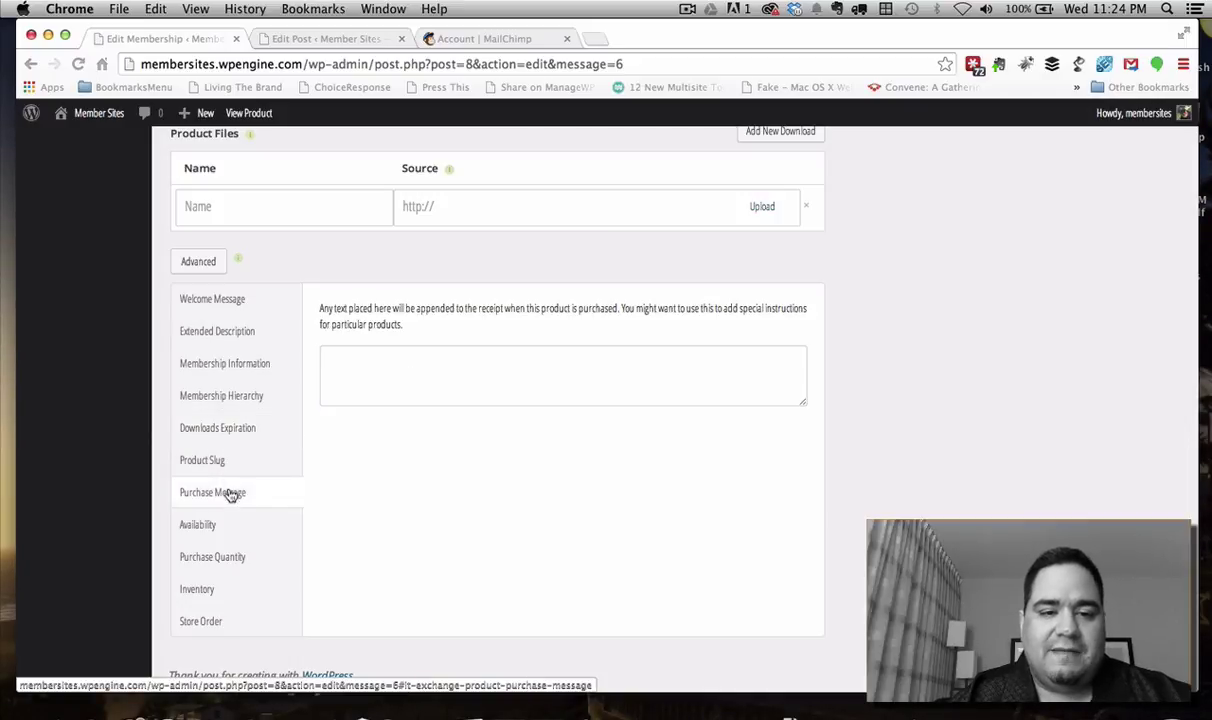
pyautogui.click(205, 526)
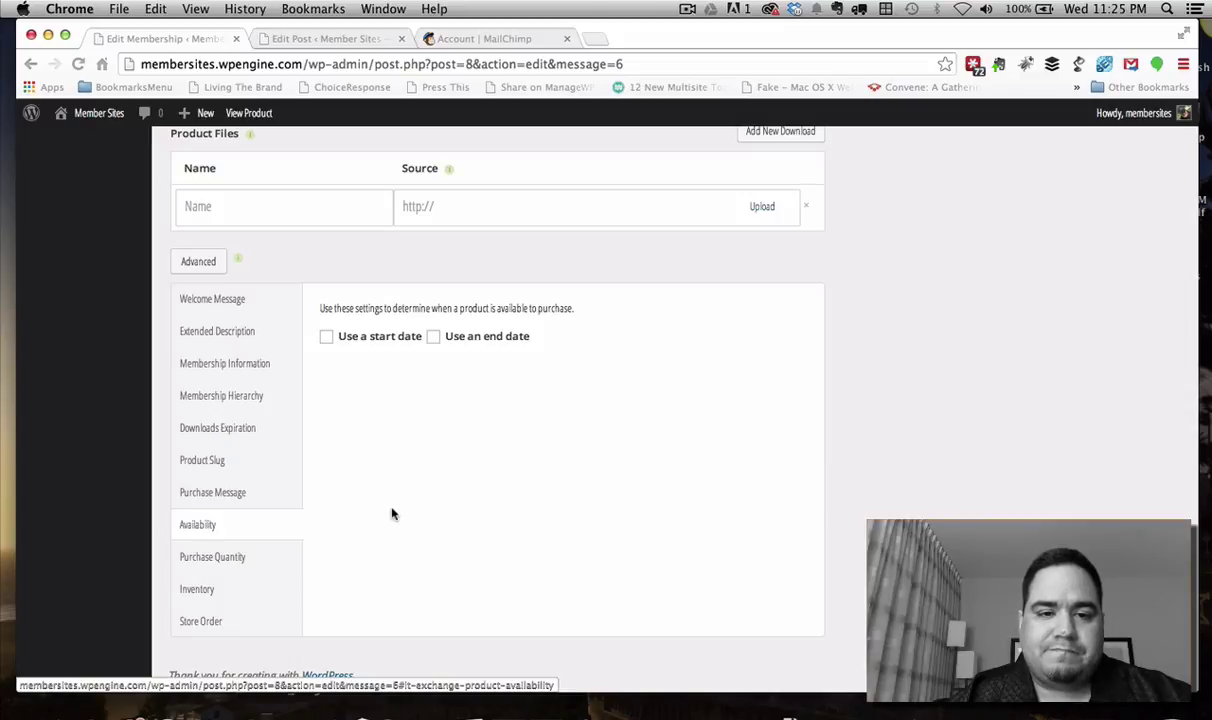
pyautogui.click(226, 568)
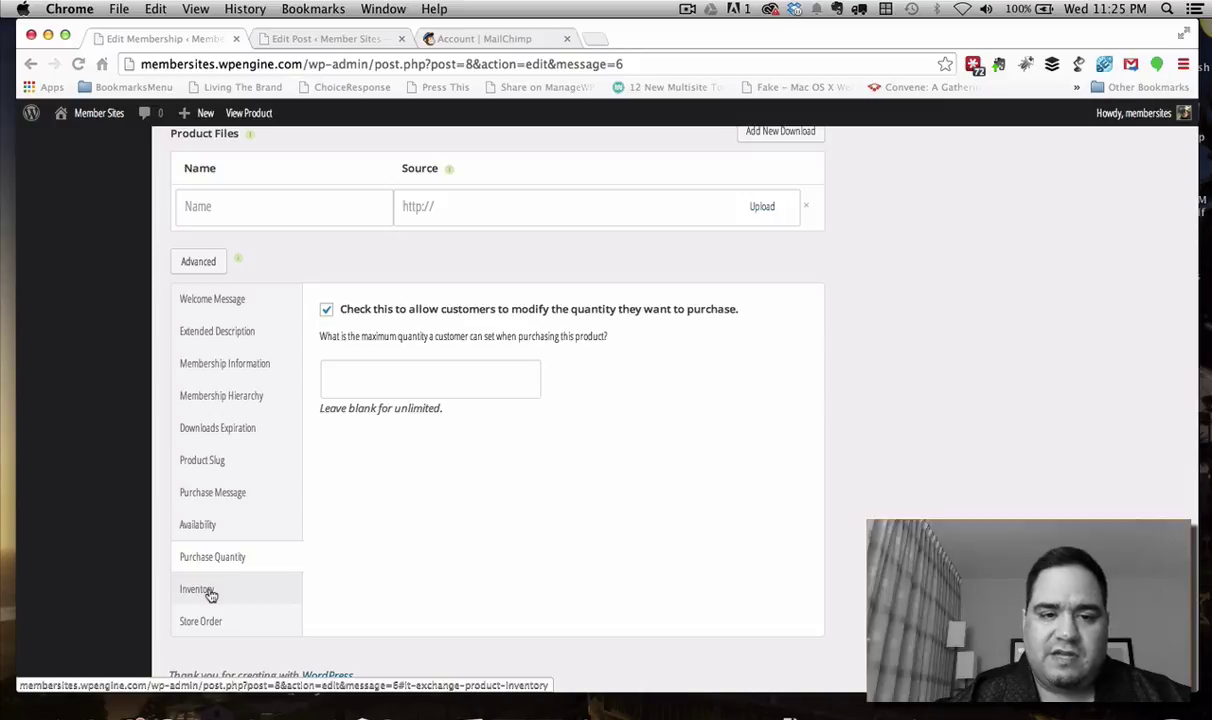
pyautogui.click(210, 593)
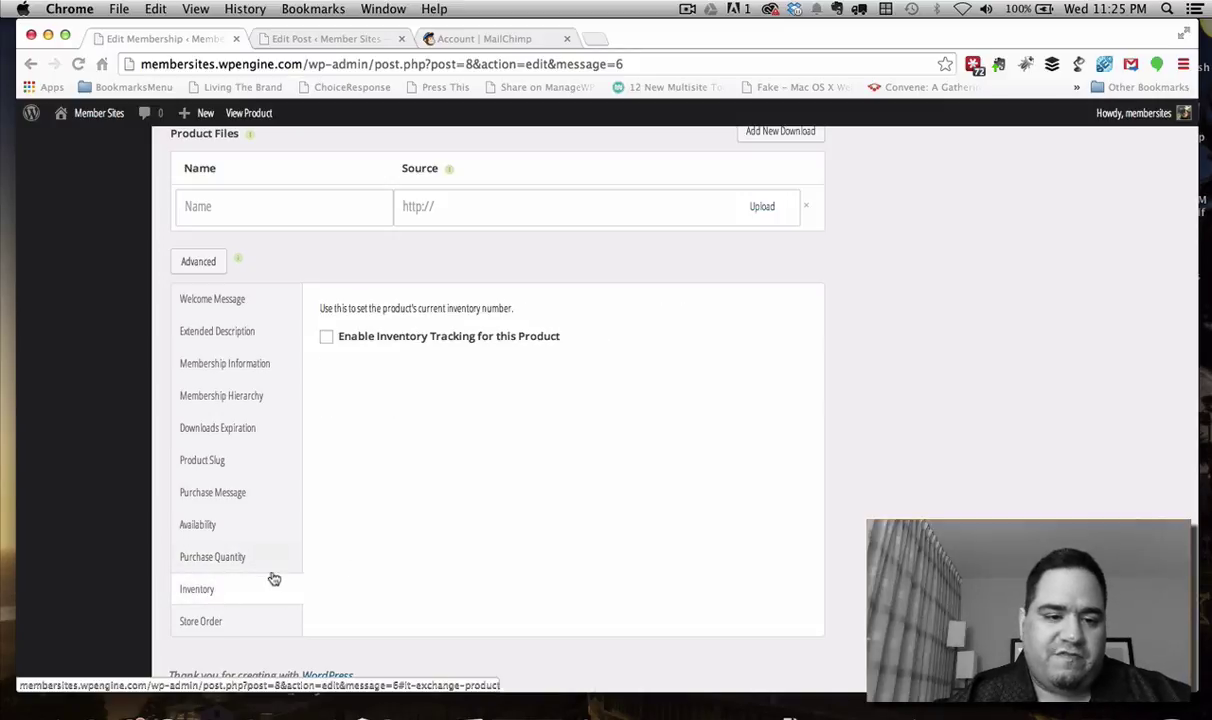
pyautogui.click(198, 624)
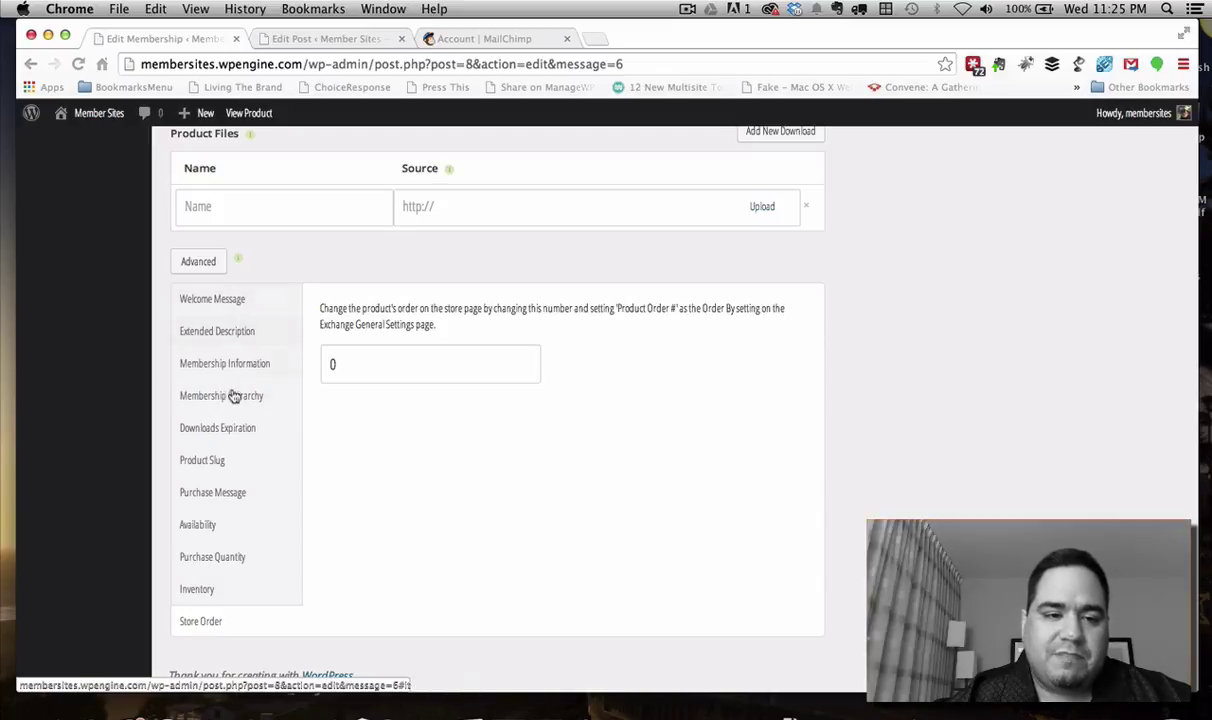
pyautogui.click(218, 300)
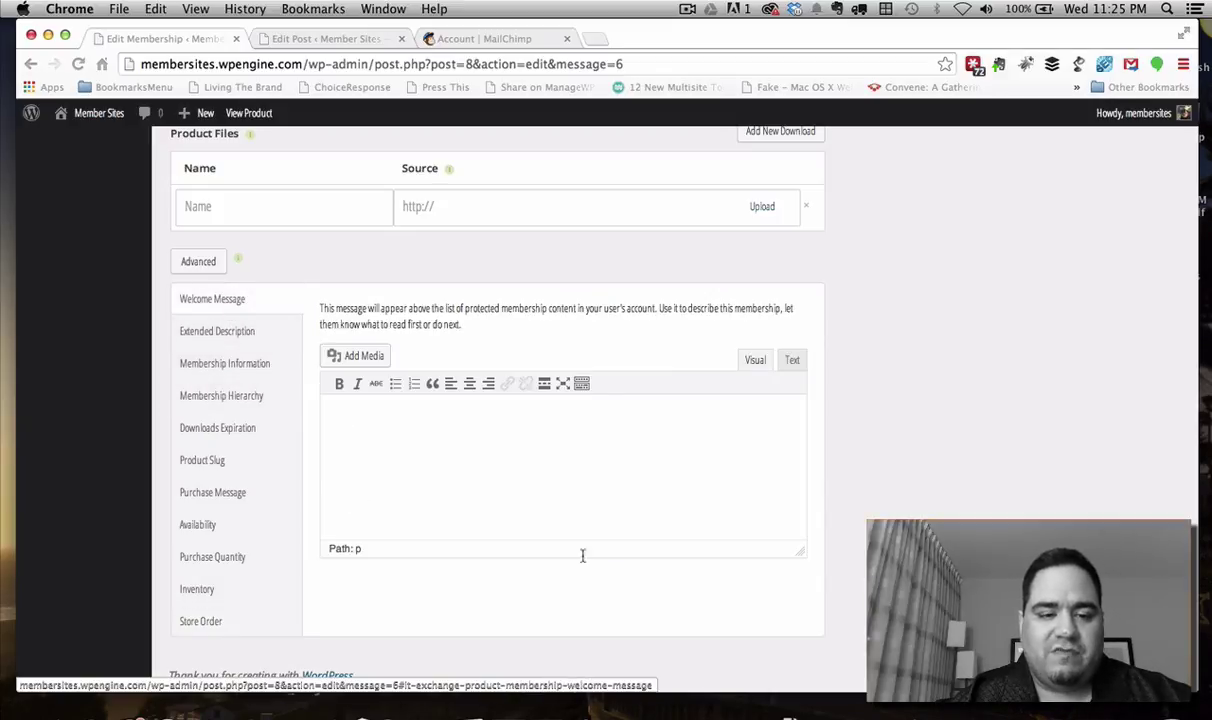
# Update the published Gold Membership product to save its content access rules
pyautogui.scroll(15, 939, 460)
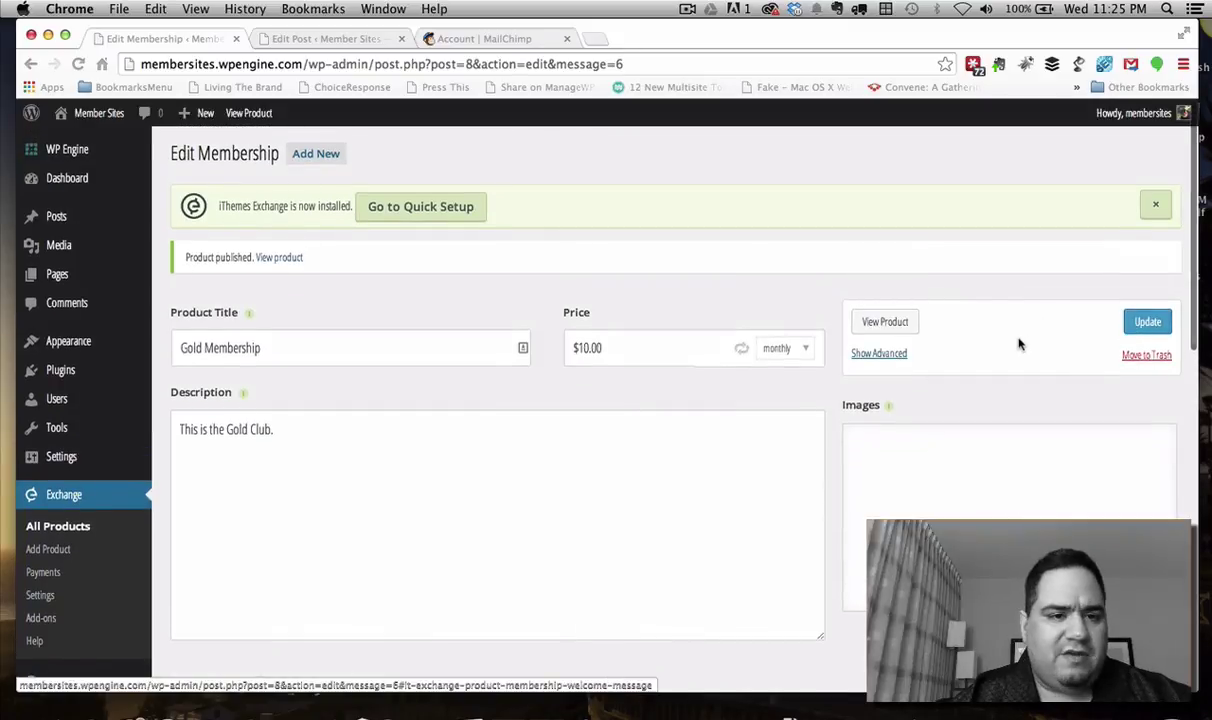
pyautogui.click(1149, 326)
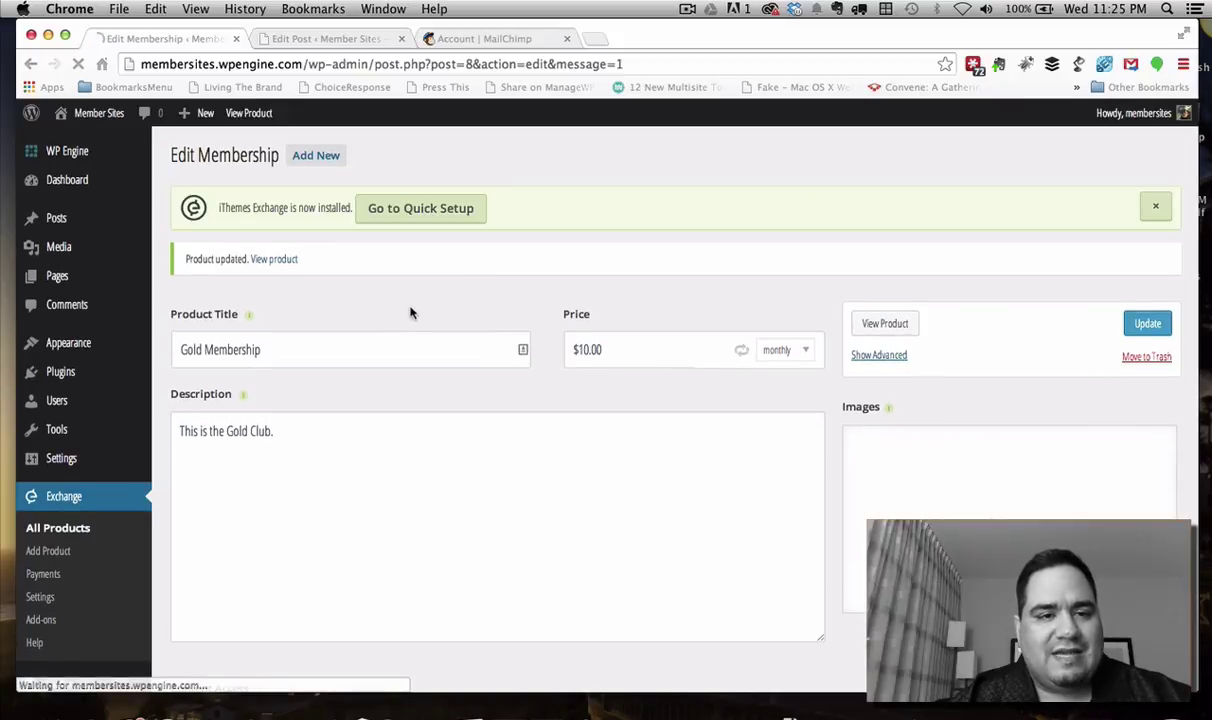
# Reopen the "Gold Members Only" post from the list of all posts and examine its Membership Access restrictions
pyautogui.click(322, 40)
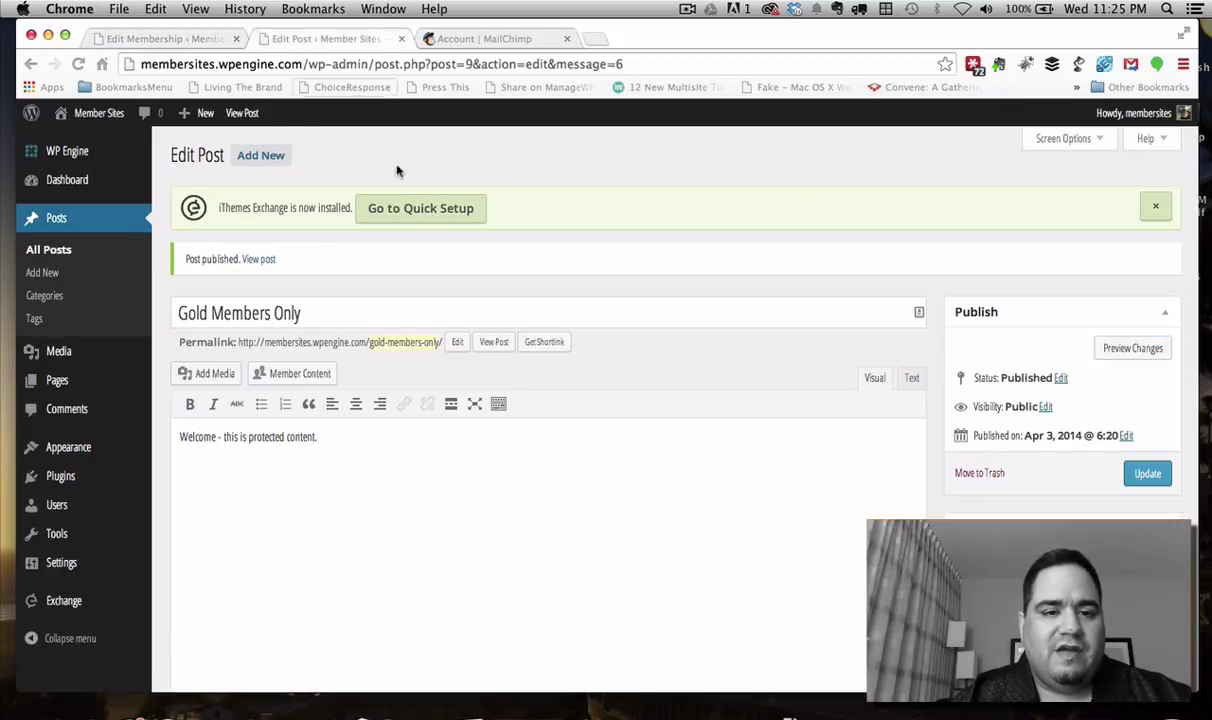
pyautogui.click(63, 252)
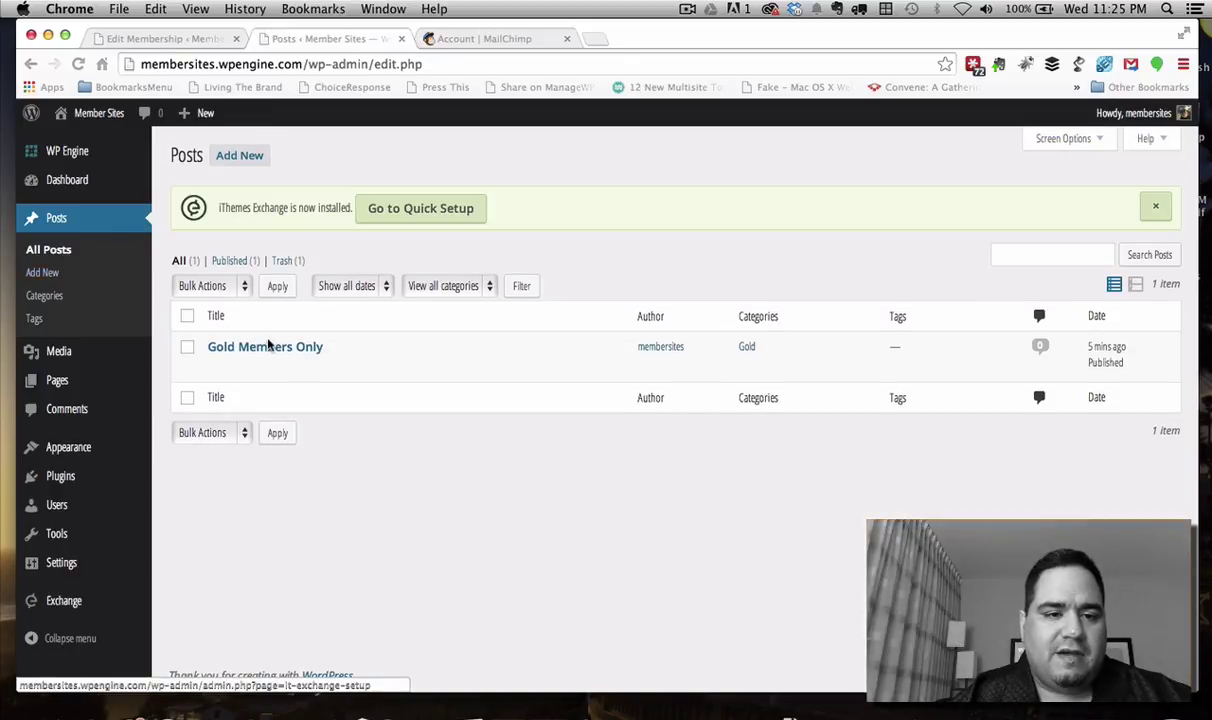
pyautogui.click(266, 347)
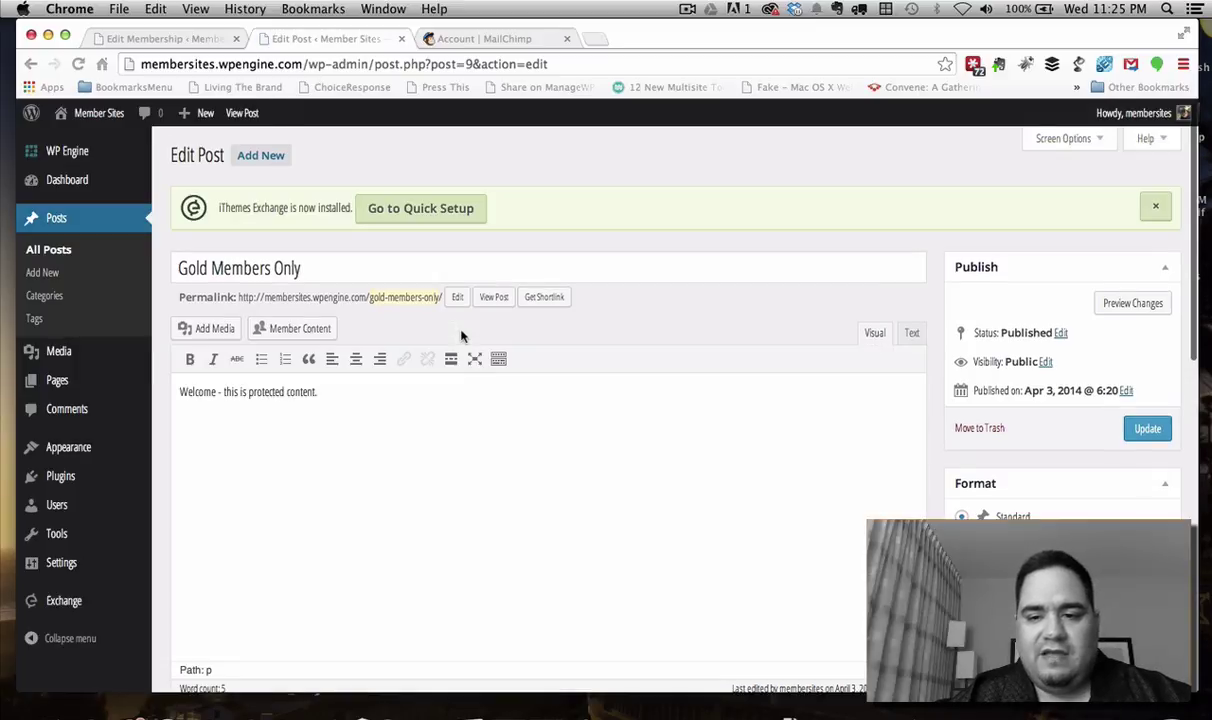
pyautogui.scroll(-10, 461, 336)
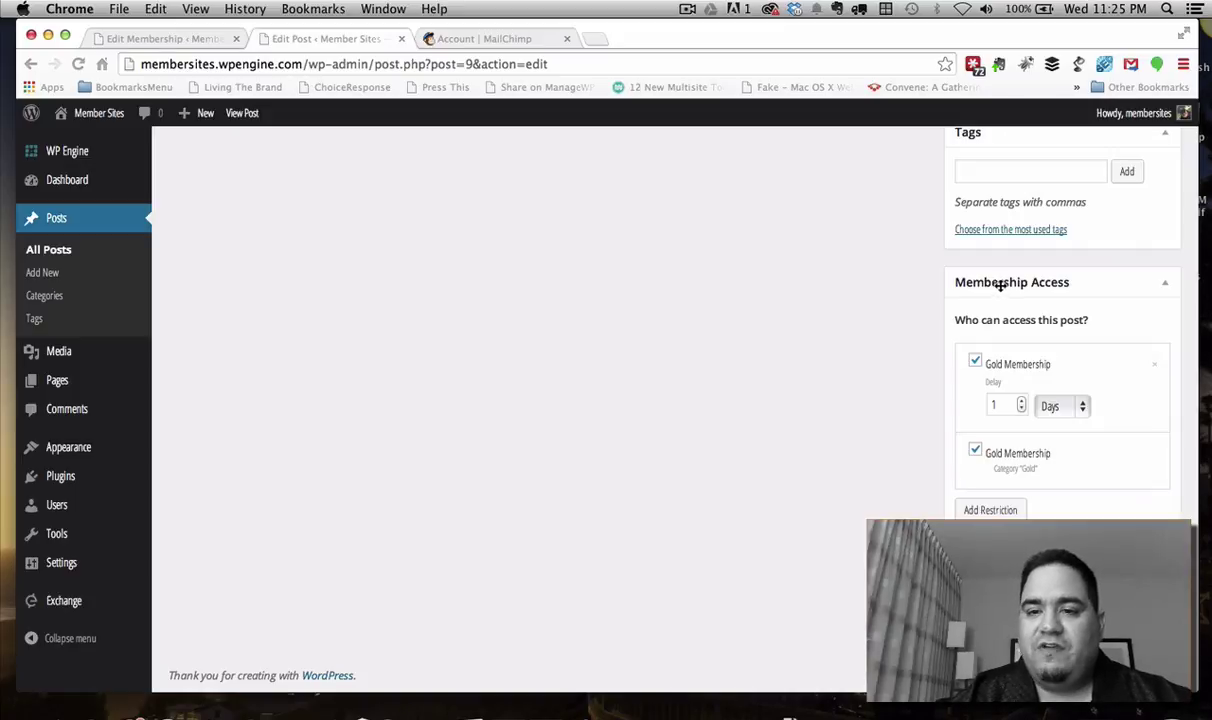
pyautogui.scroll(10, 790, 330)
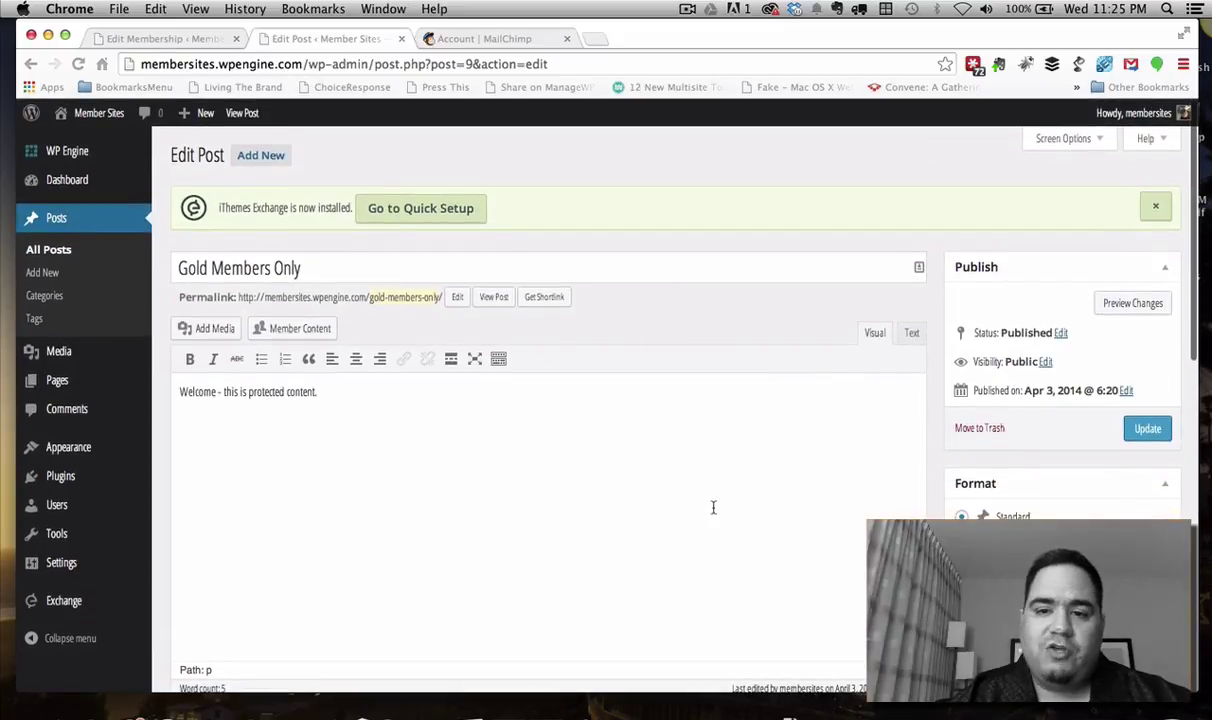
pyautogui.scroll(-10, 1082, 482)
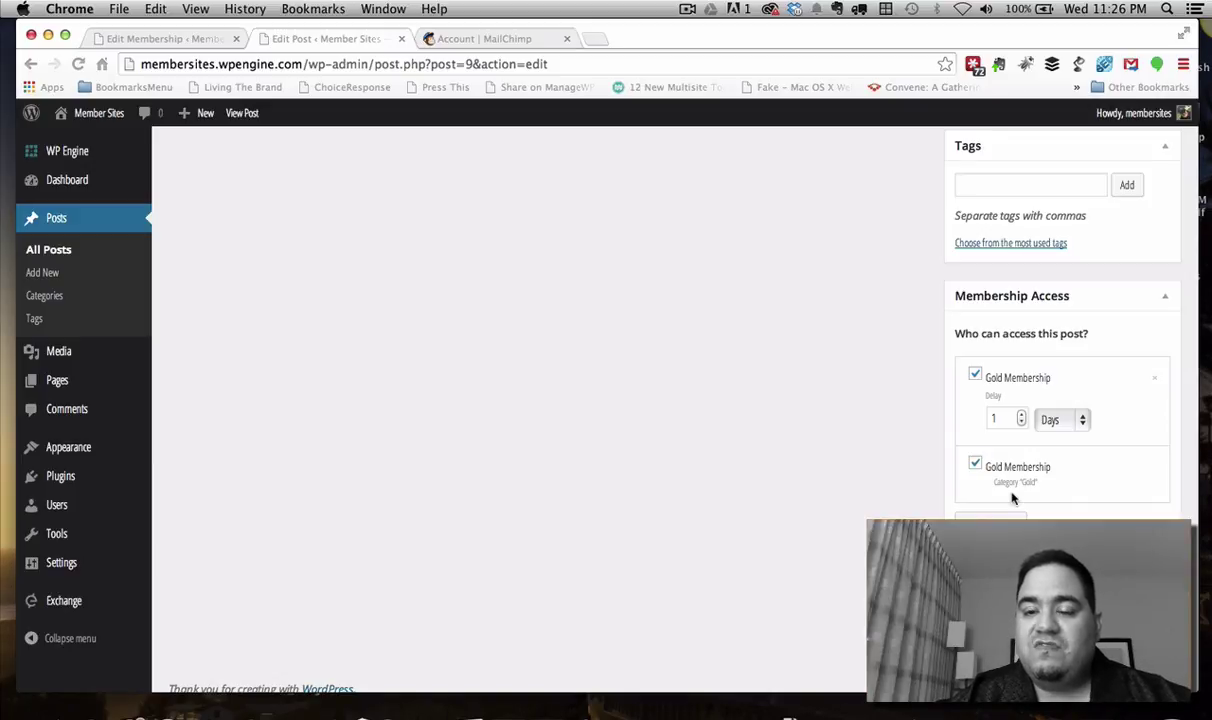
pyautogui.scroll(10, 828, 438)
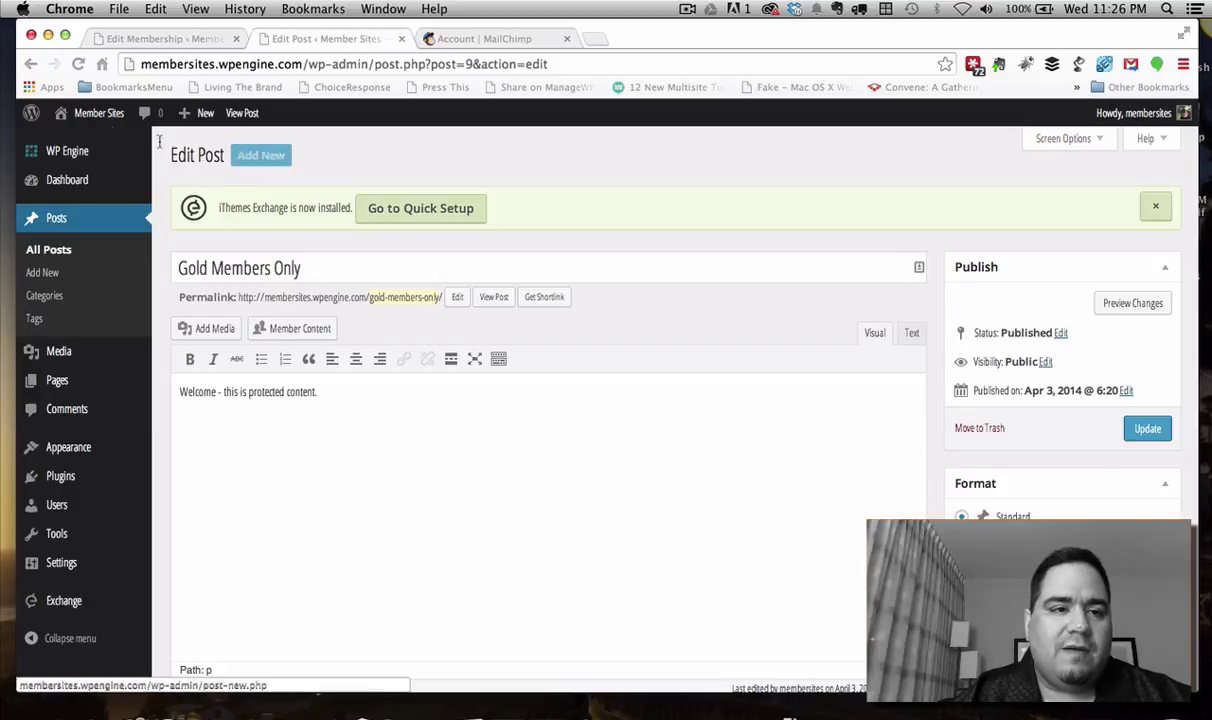
# Visit the Member Sites front end and load its store page at membersites.wpengine.com/store
pyautogui.moveTo(90, 113)
pyautogui.click(70, 143)
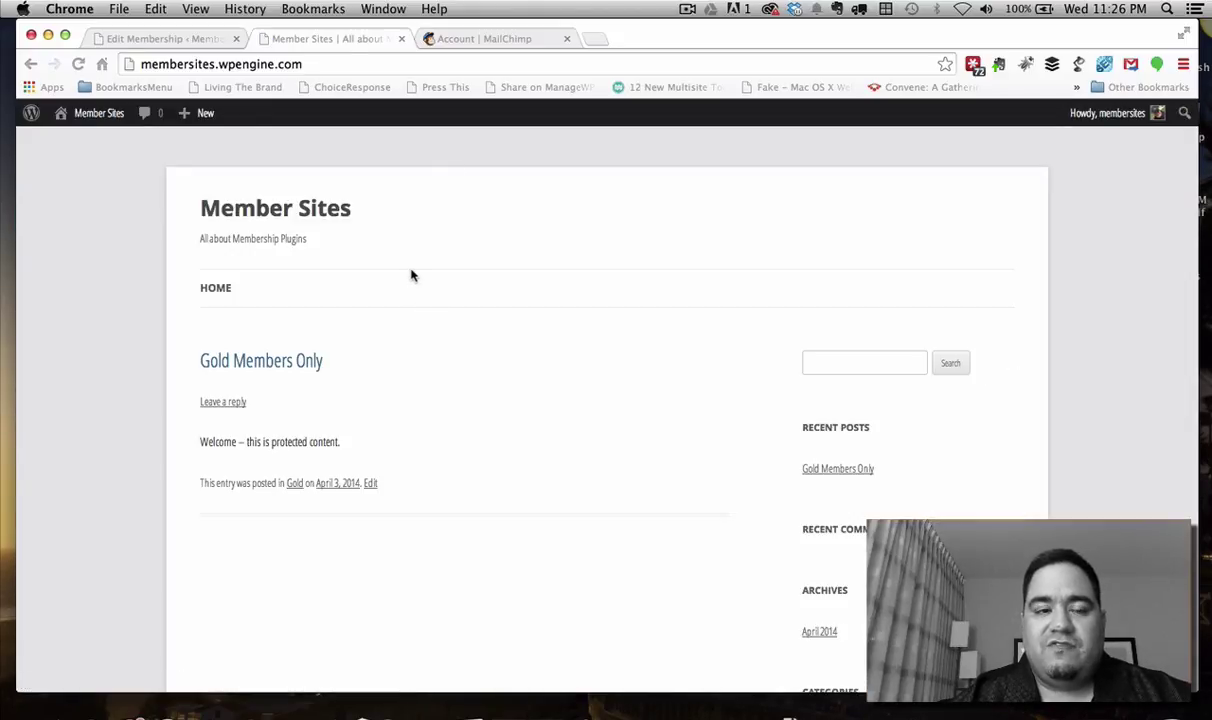
pyautogui.click(325, 64)
pyautogui.click(325, 64)
pyautogui.write('/store')
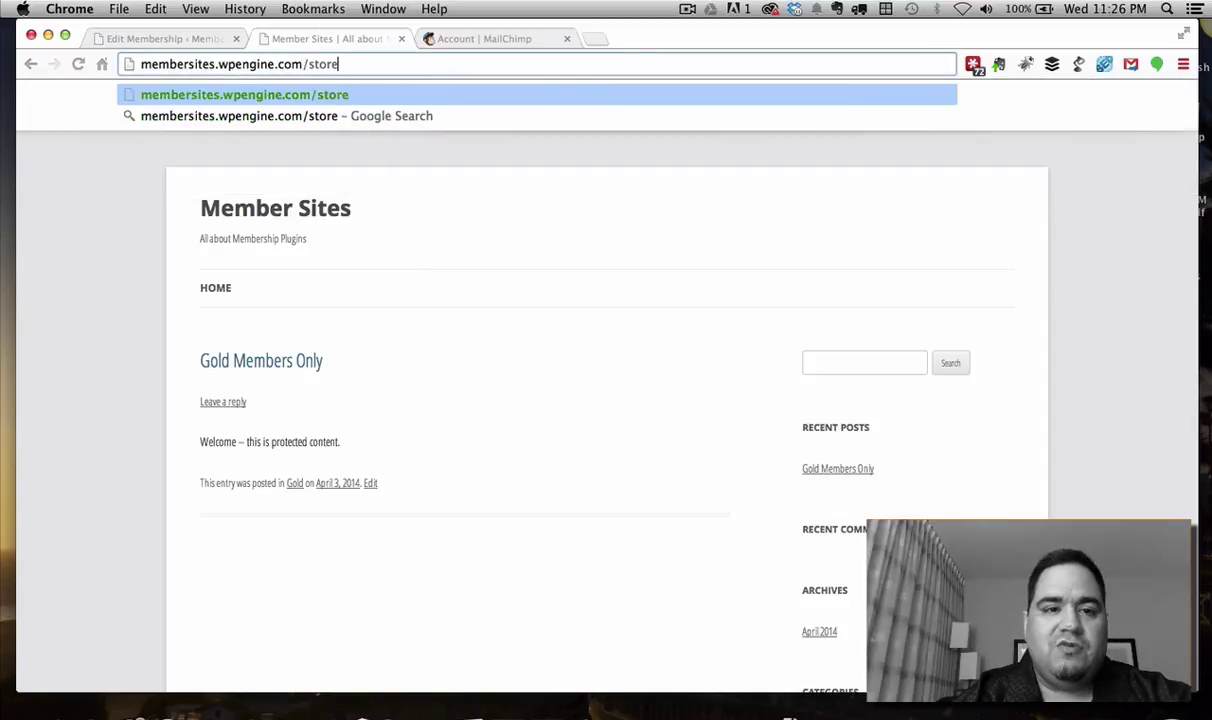
pyautogui.press('Return')
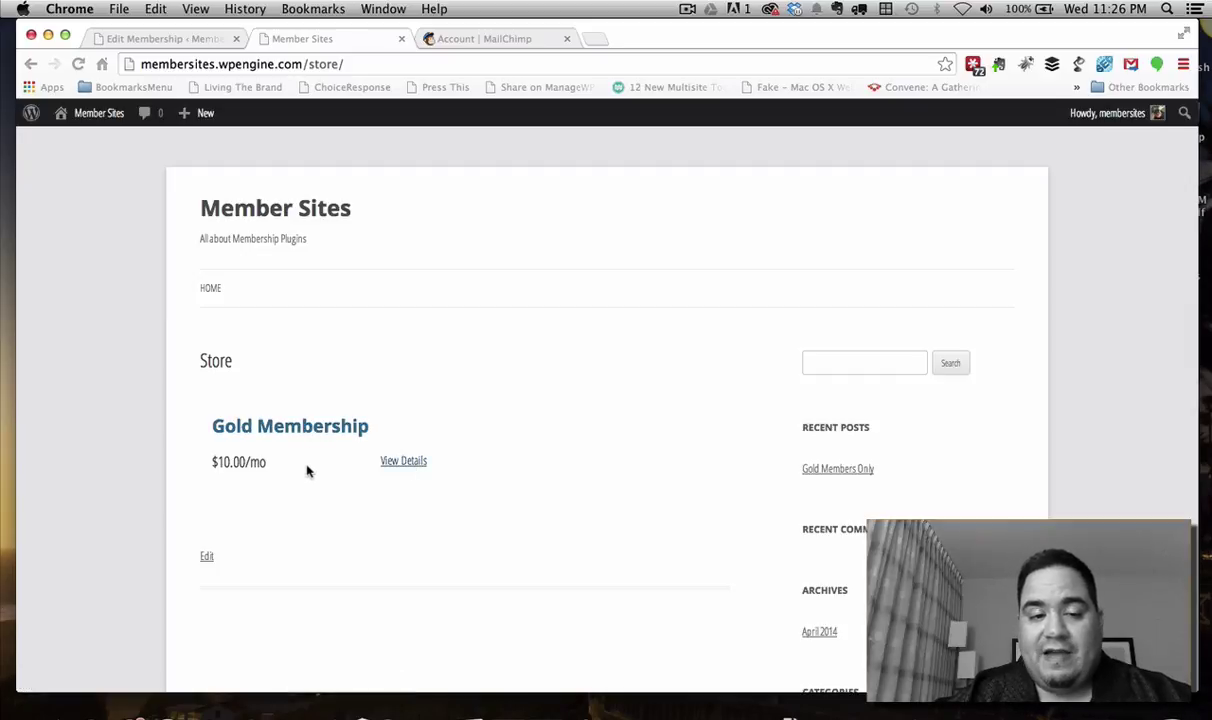
# Open the Gold Membership product details from the store and try to purchase the membership
pyautogui.click(397, 465)
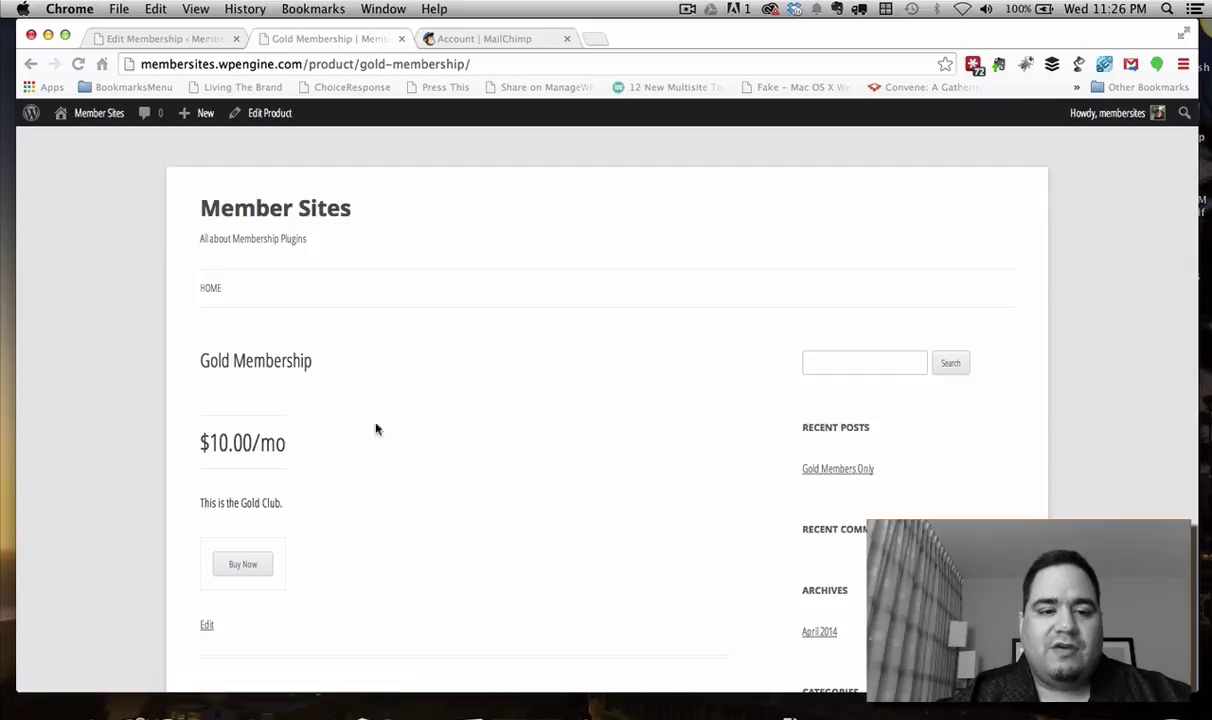
pyautogui.click(492, 66)
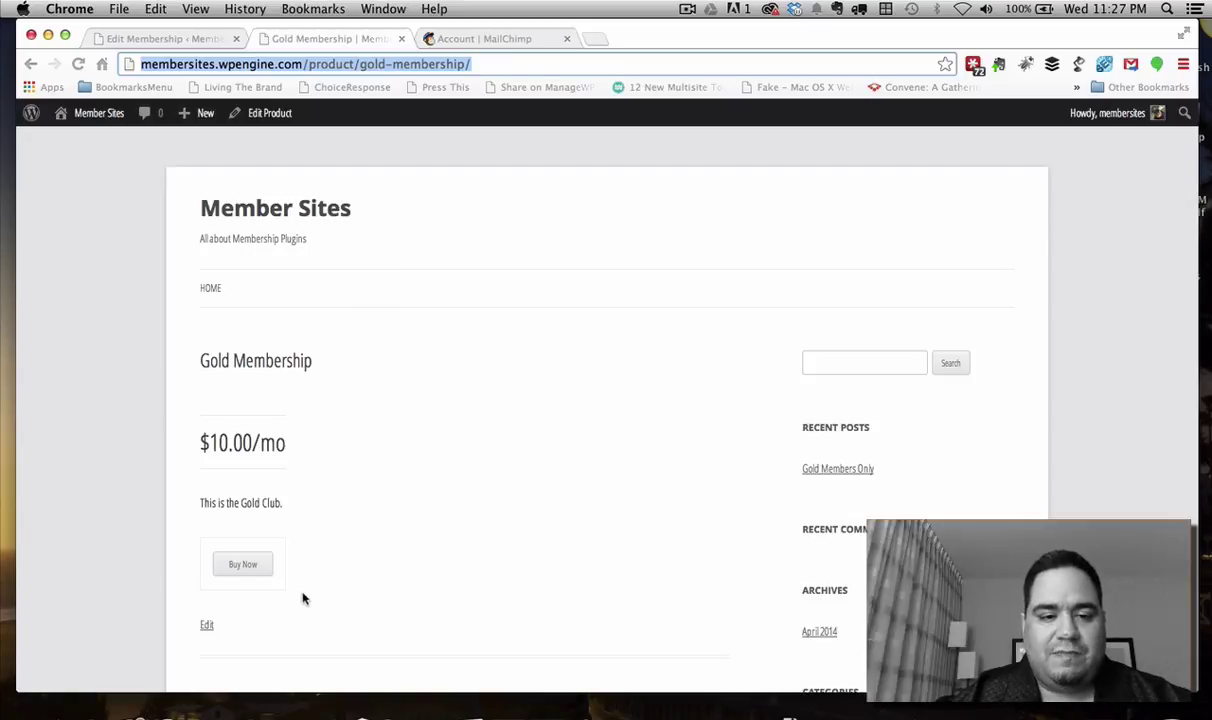
pyautogui.click(254, 573)
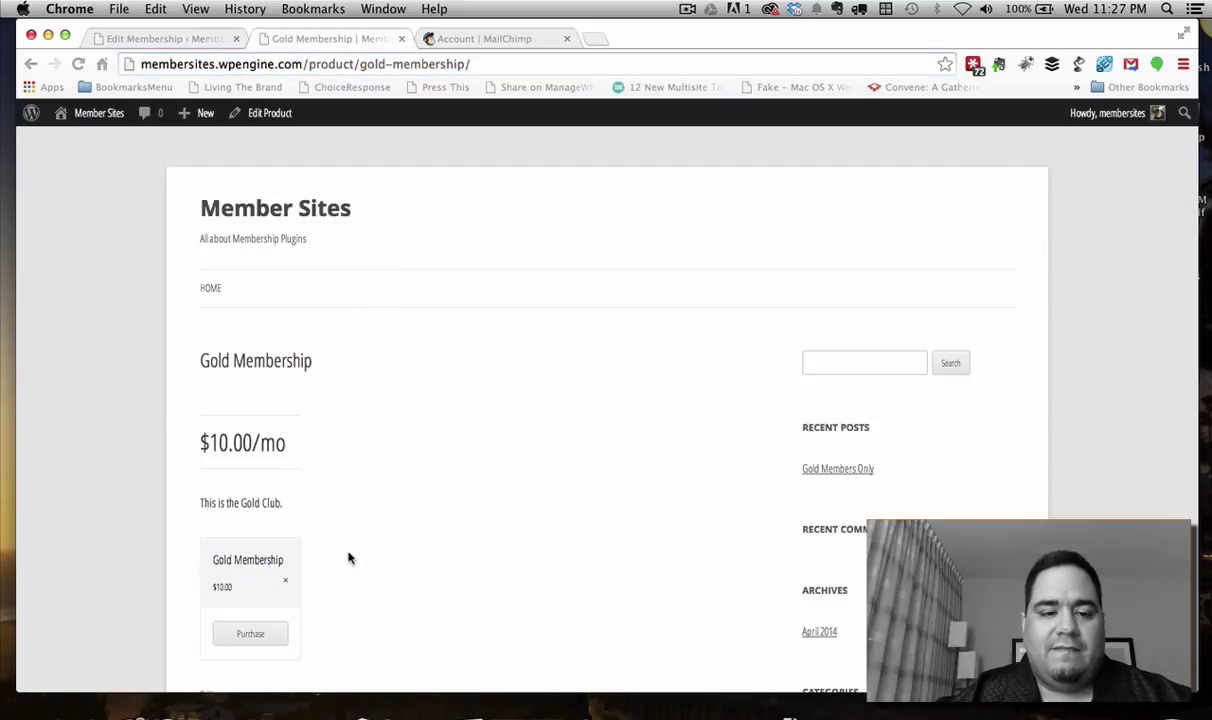
pyautogui.click(255, 636)
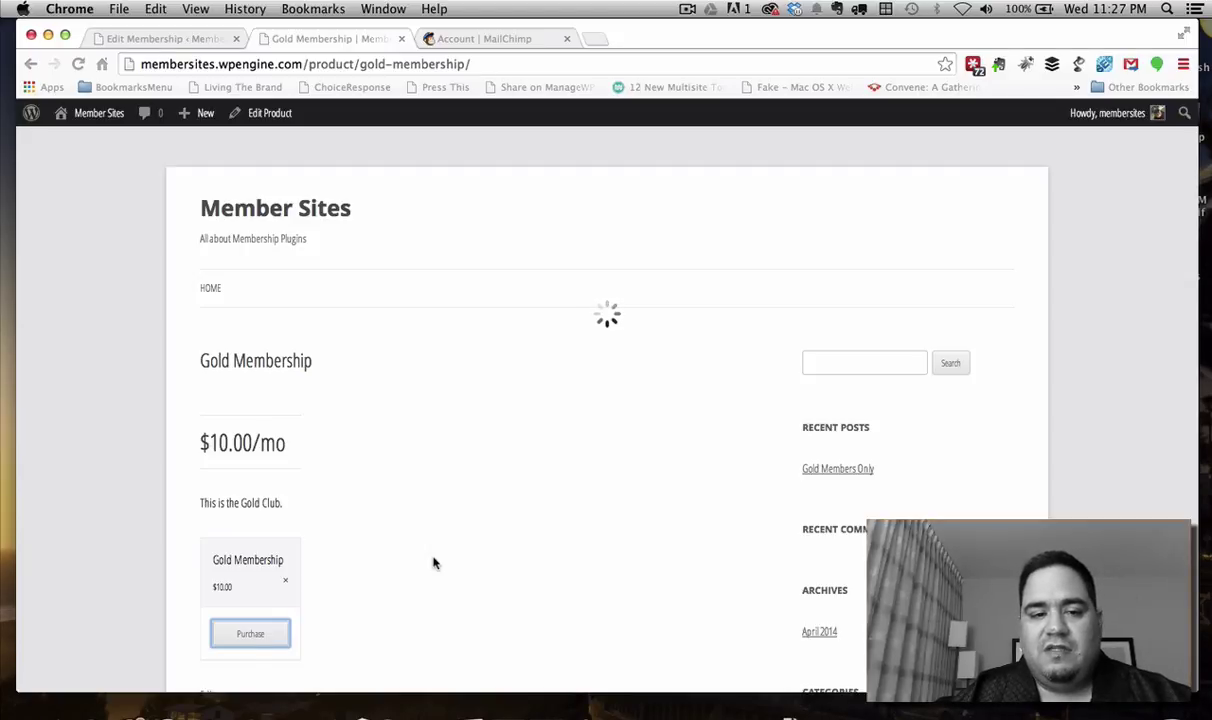
pyautogui.scroll(-2, 433, 563)
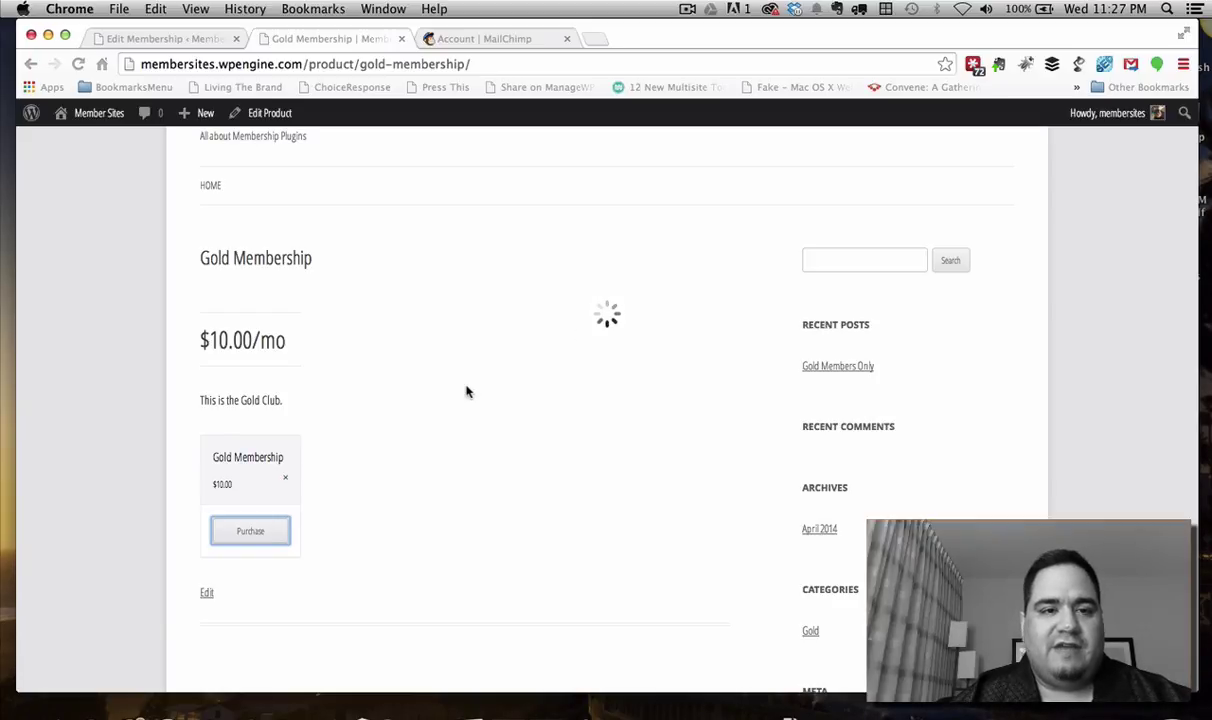
pyautogui.click(192, 40)
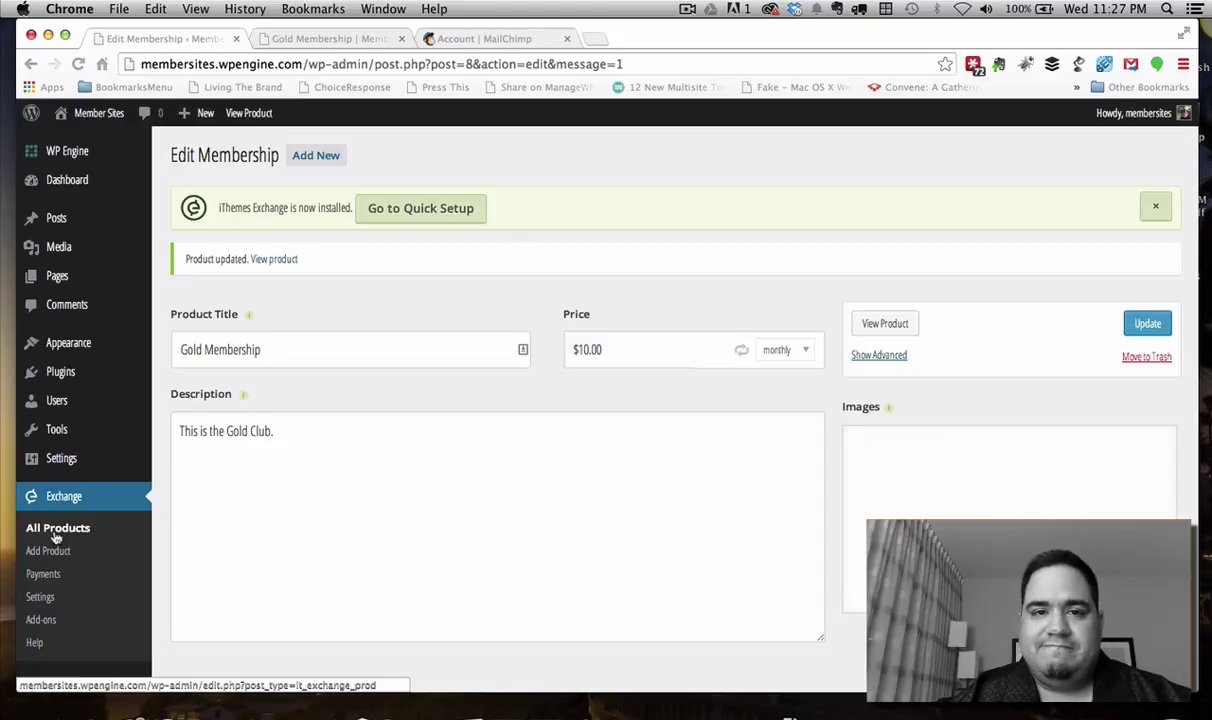
pyautogui.click(687, 9)
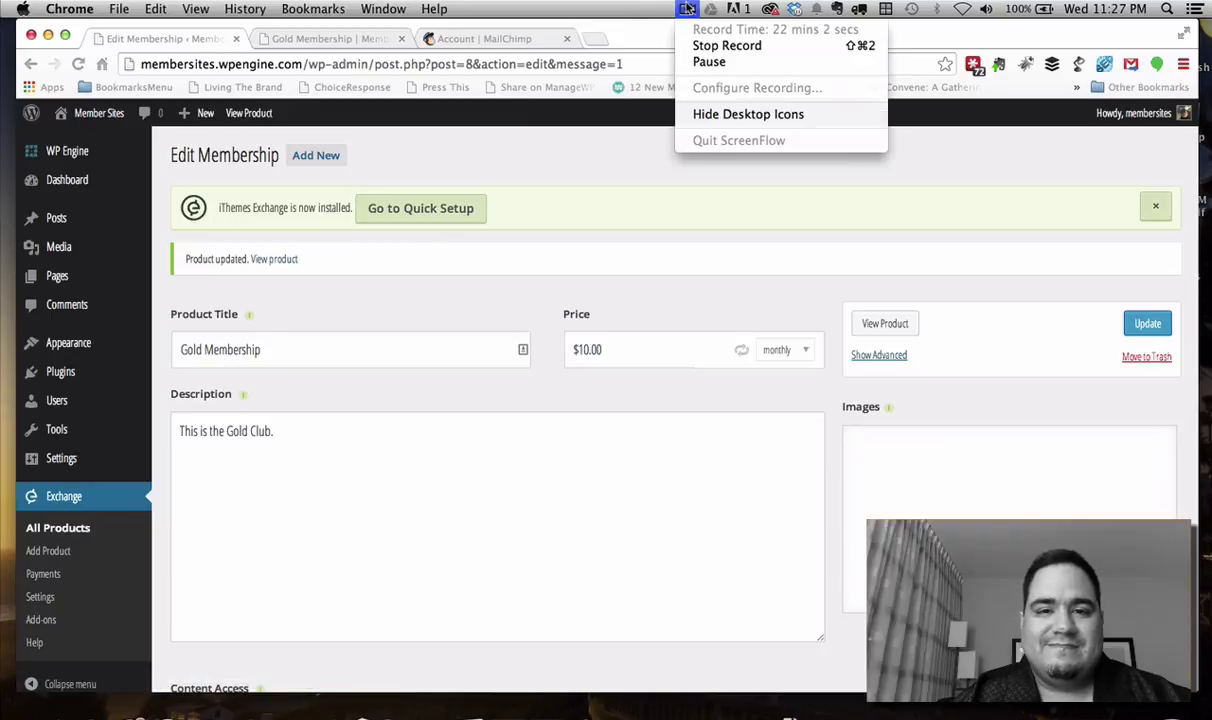